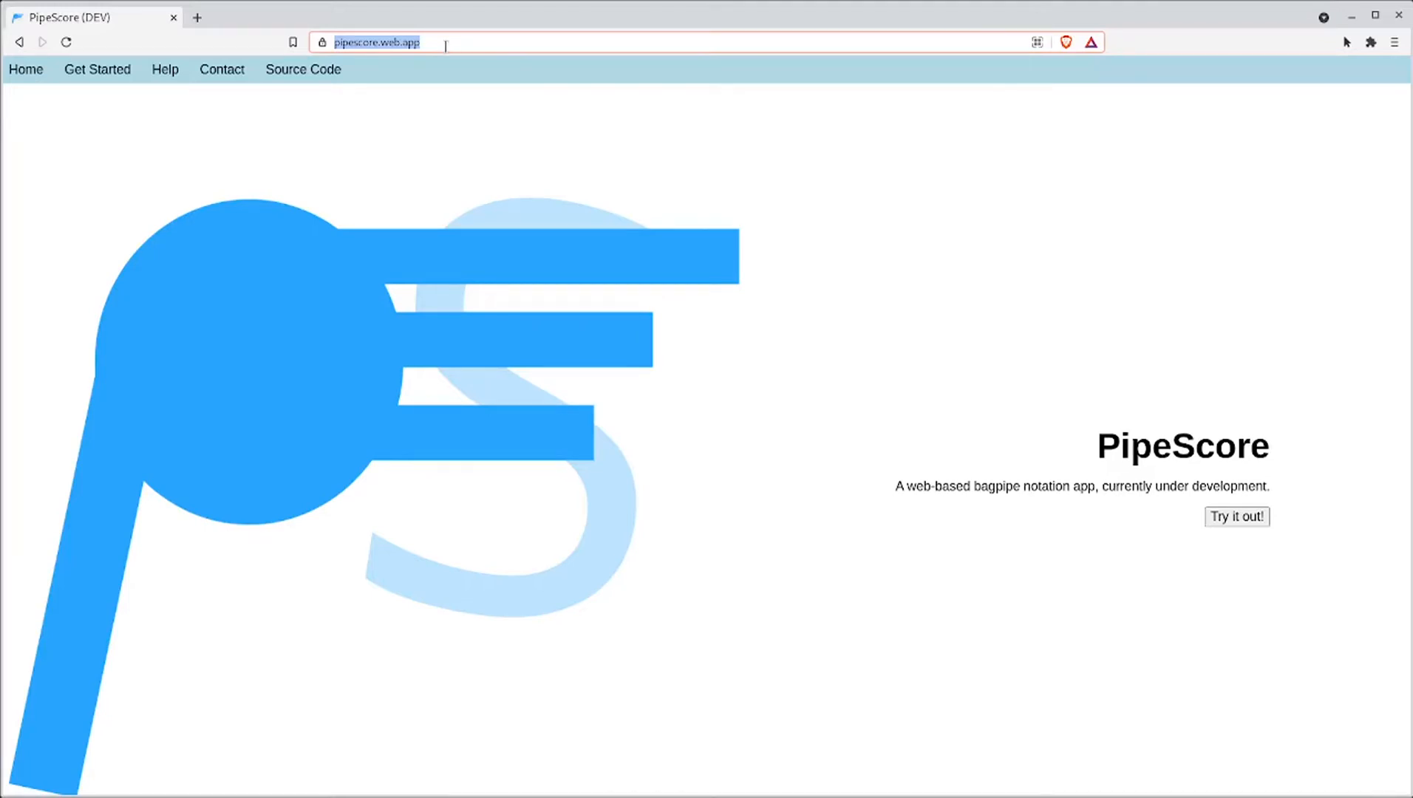
- Start trying out PipeScore from its home page to reach the list of scores
click(499, 198)
click(441, 46)
click(717, 210)
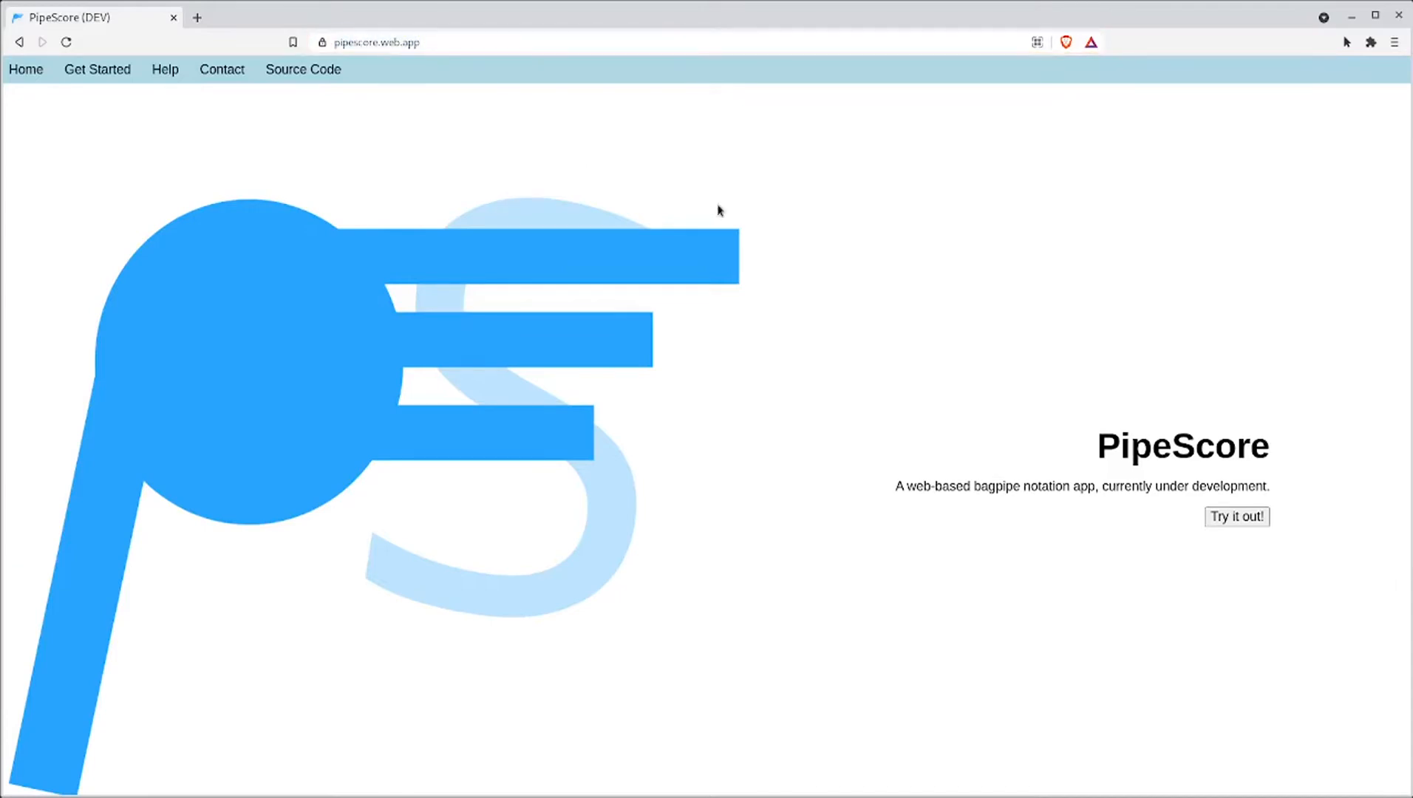
click(1234, 517)
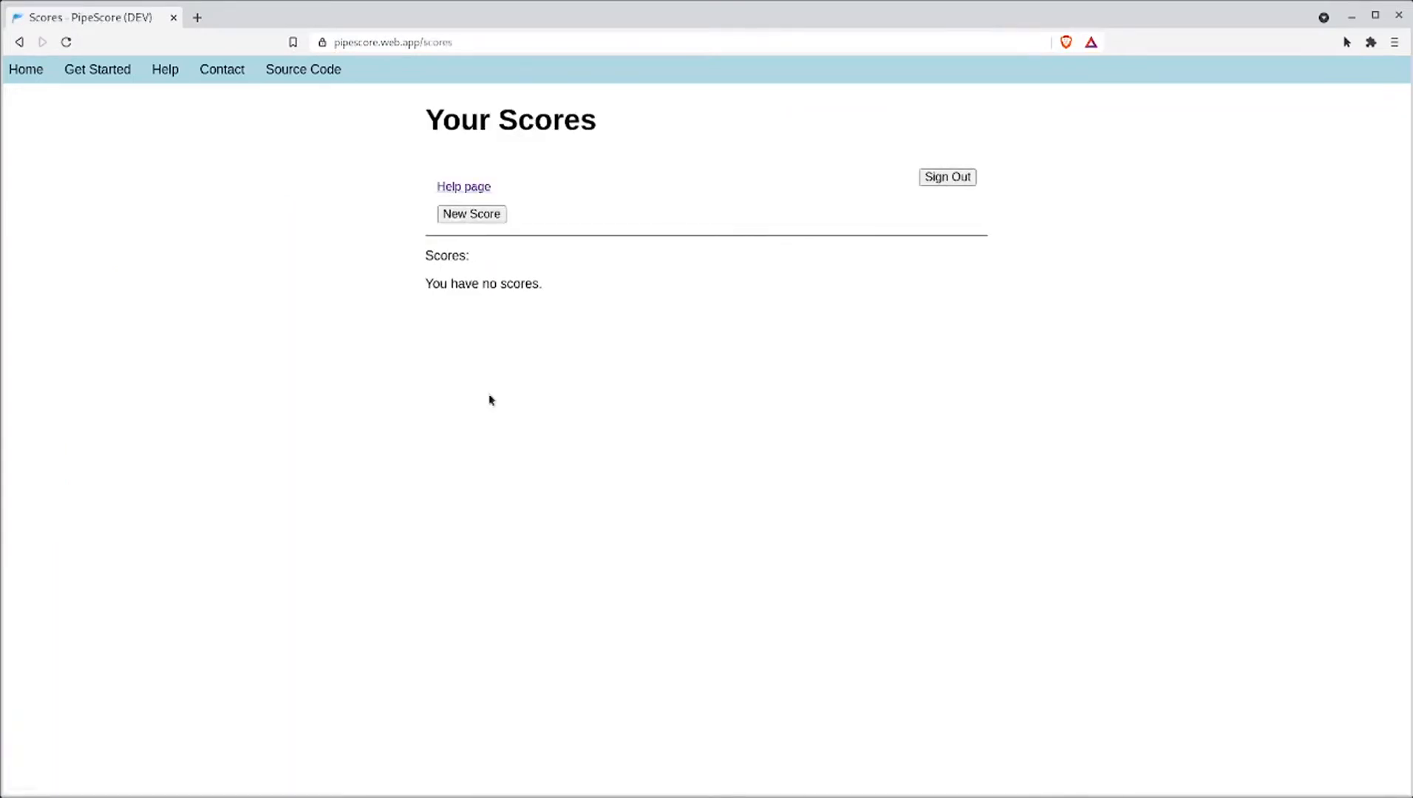
- View the help page in a separate tab and return to the list of scores
drag(413, 116, 1015, 334)
click(586, 309)
click(474, 189)
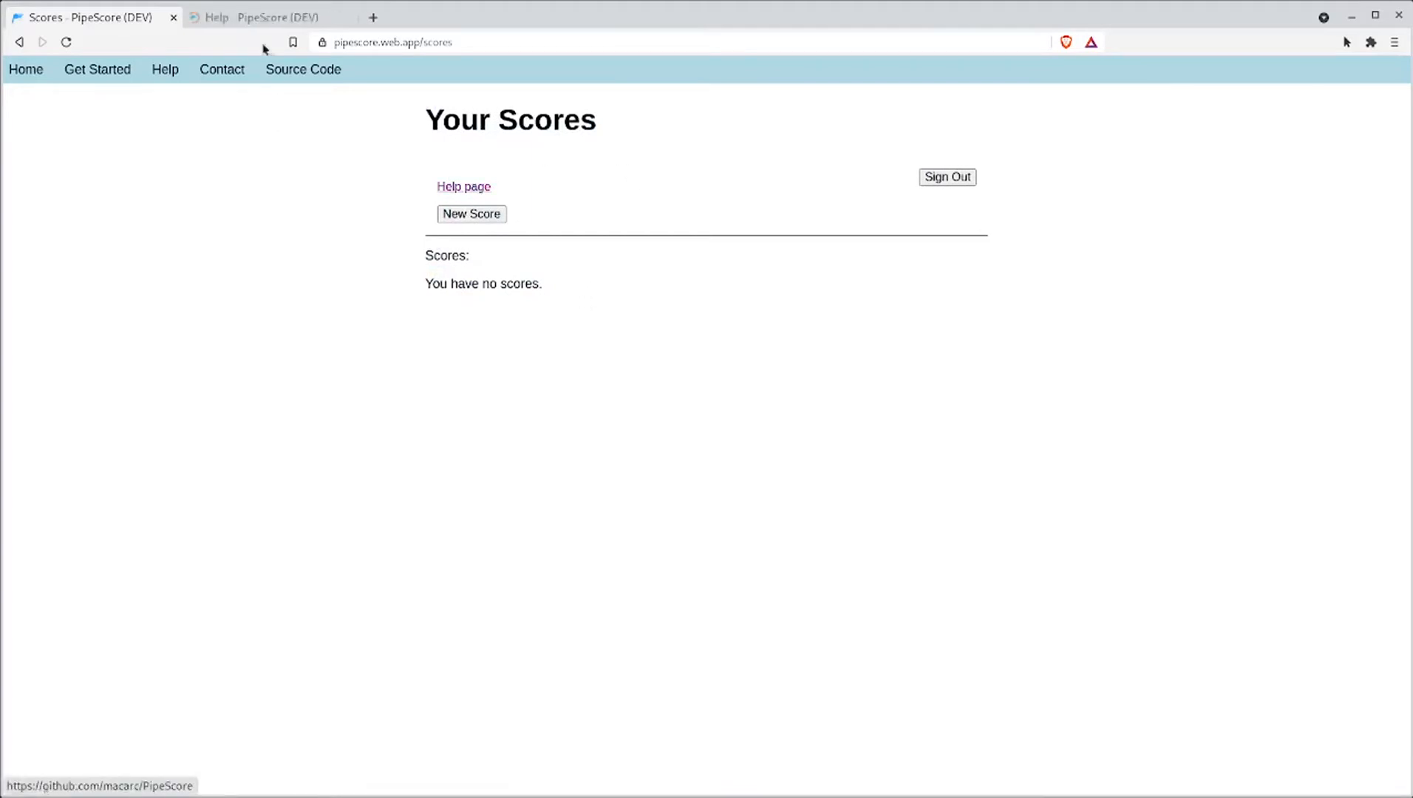
drag(1406, 114, 1023, 88)
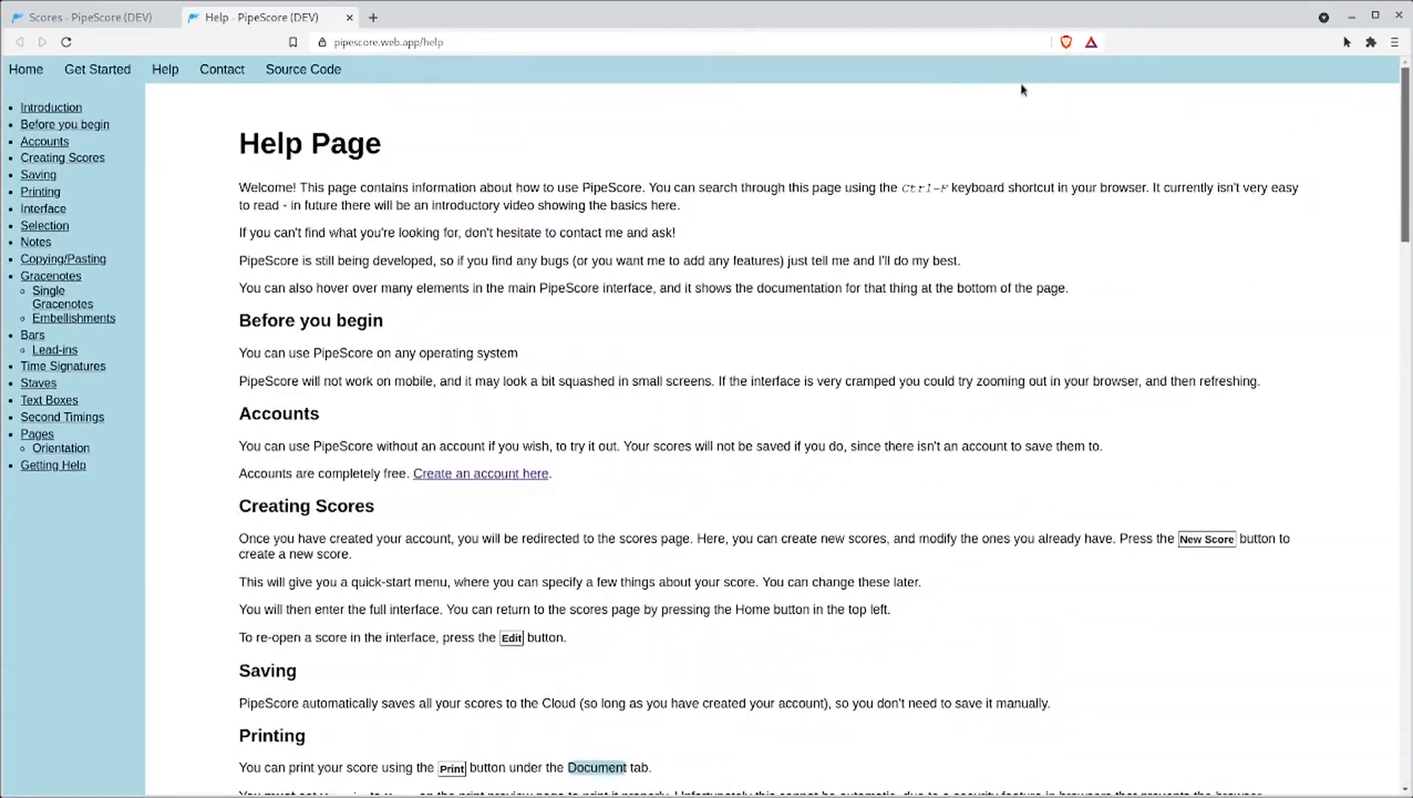
click(119, 23)
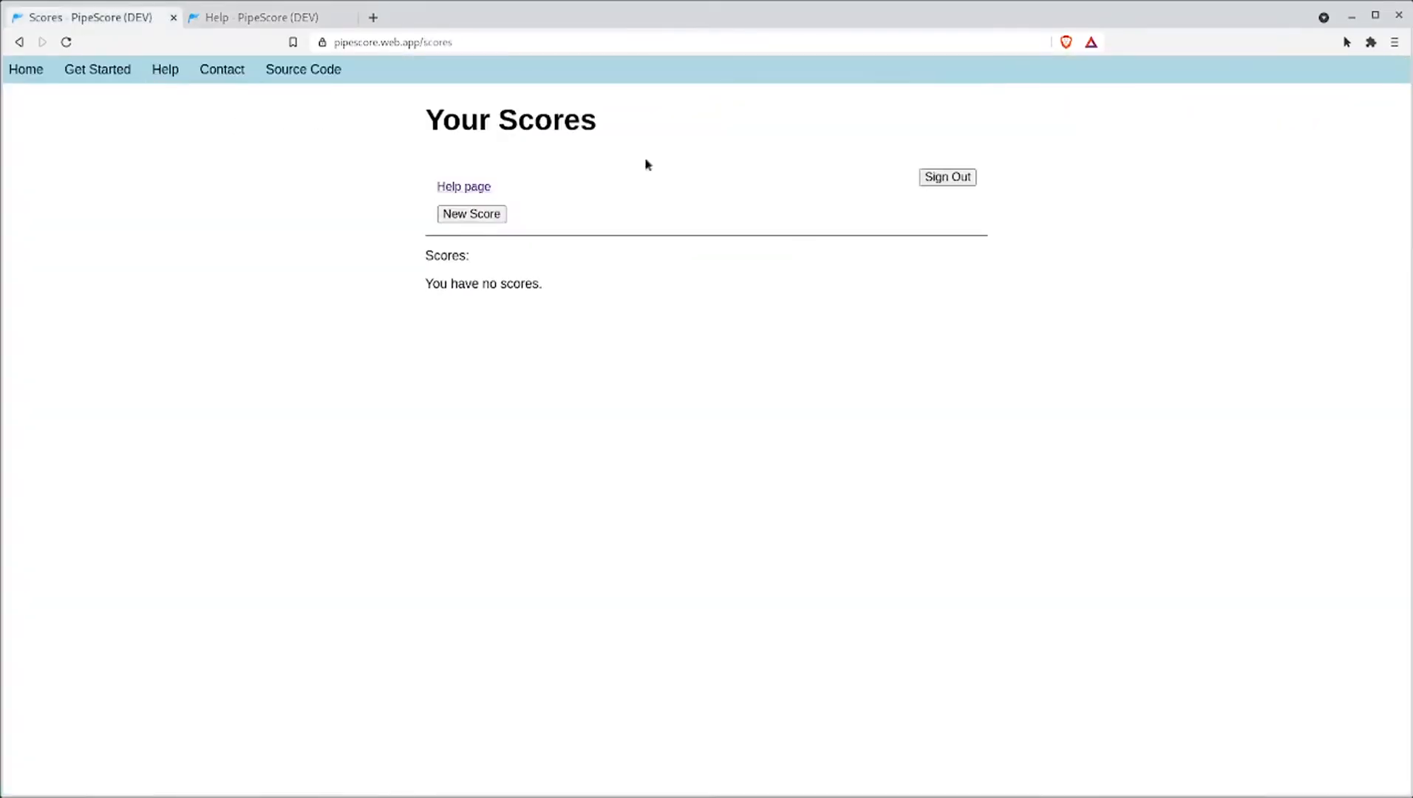
- Create a new score named Scotland the Brave with 4 staves and a 4/4 time signature
click(456, 216)
double_click(283, 334)
click(283, 334)
text(Sc)
key(Down)
key(Return)
click(244, 460)
click(245, 461)
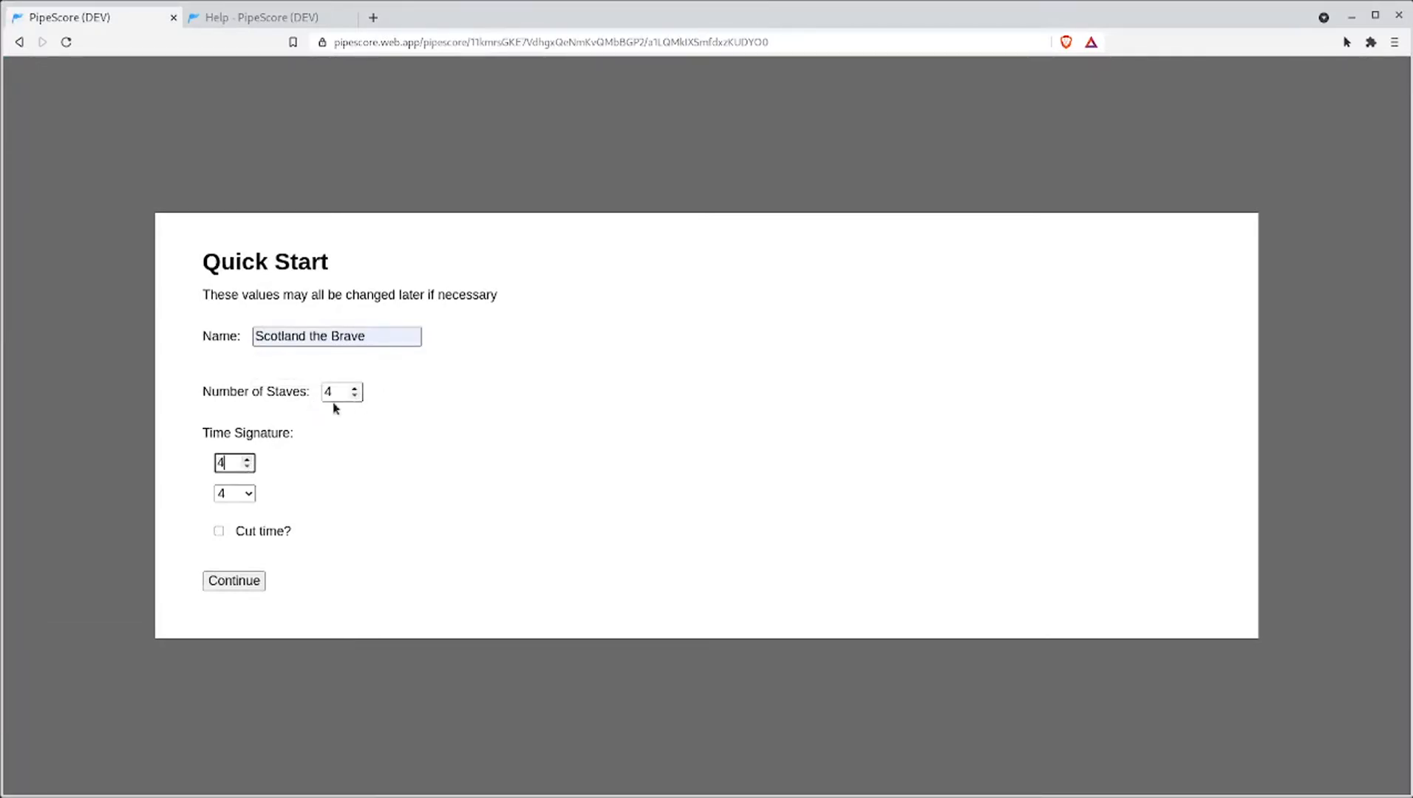
click(227, 584)
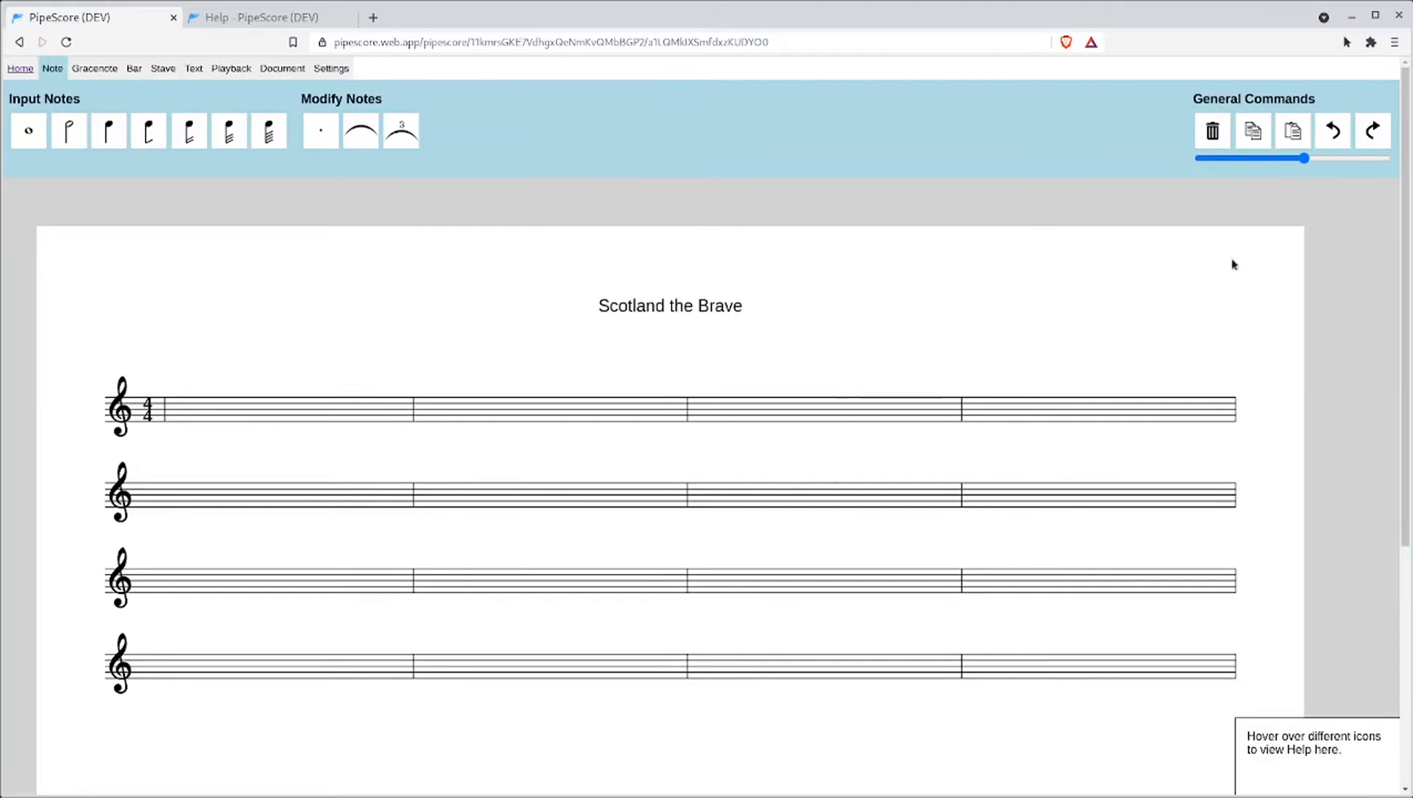
- Examine the gracenote, bar, stave, text, playback, document and settings tools, and return to the note tools
mouse_move(1315, 158)
mouse_down()
mouse_move(1230, 155)
mouse_move(1341, 161)
mouse_move(1238, 160)
mouse_move(1303, 157)
mouse_up()
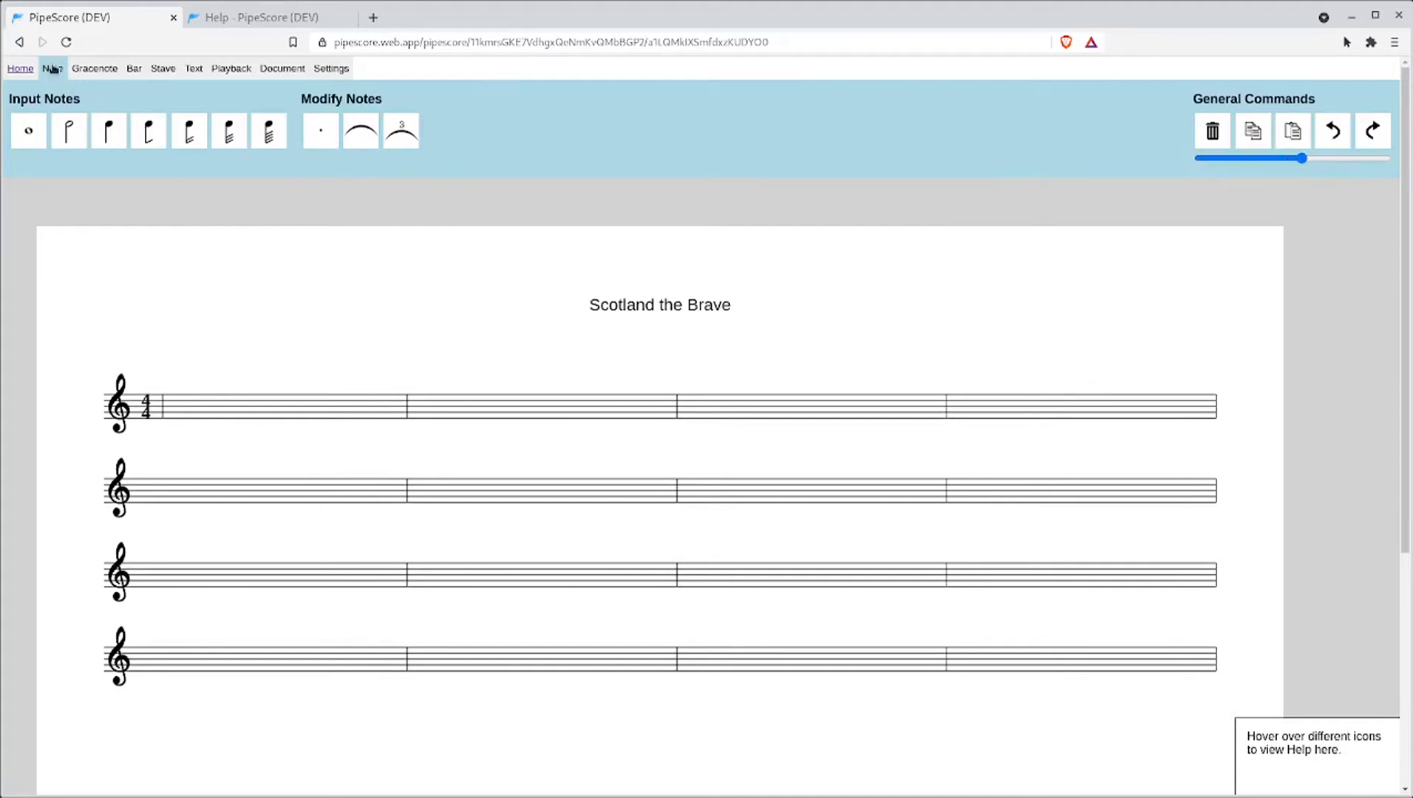
click(92, 72)
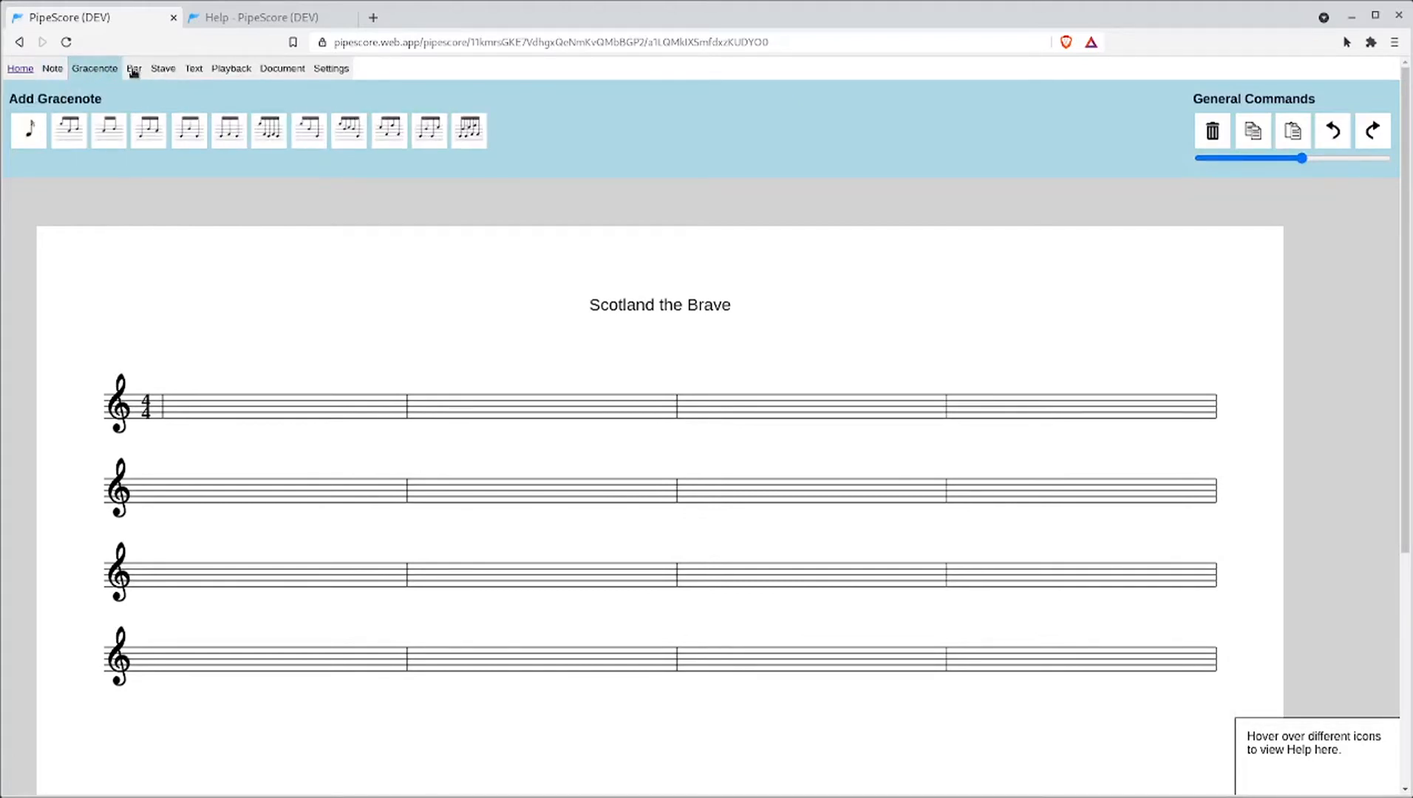
click(134, 69)
click(163, 68)
click(193, 69)
click(230, 69)
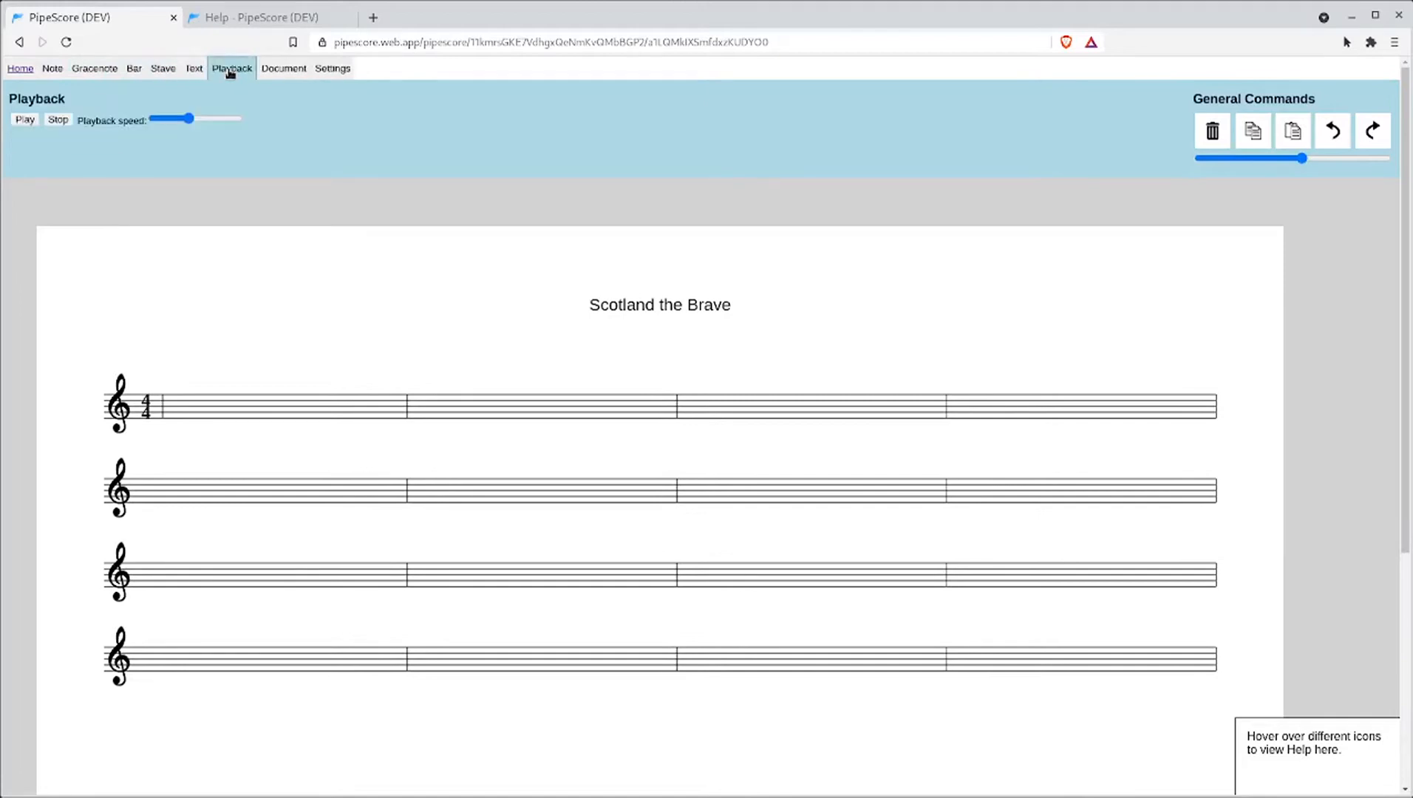
click(306, 68)
click(330, 69)
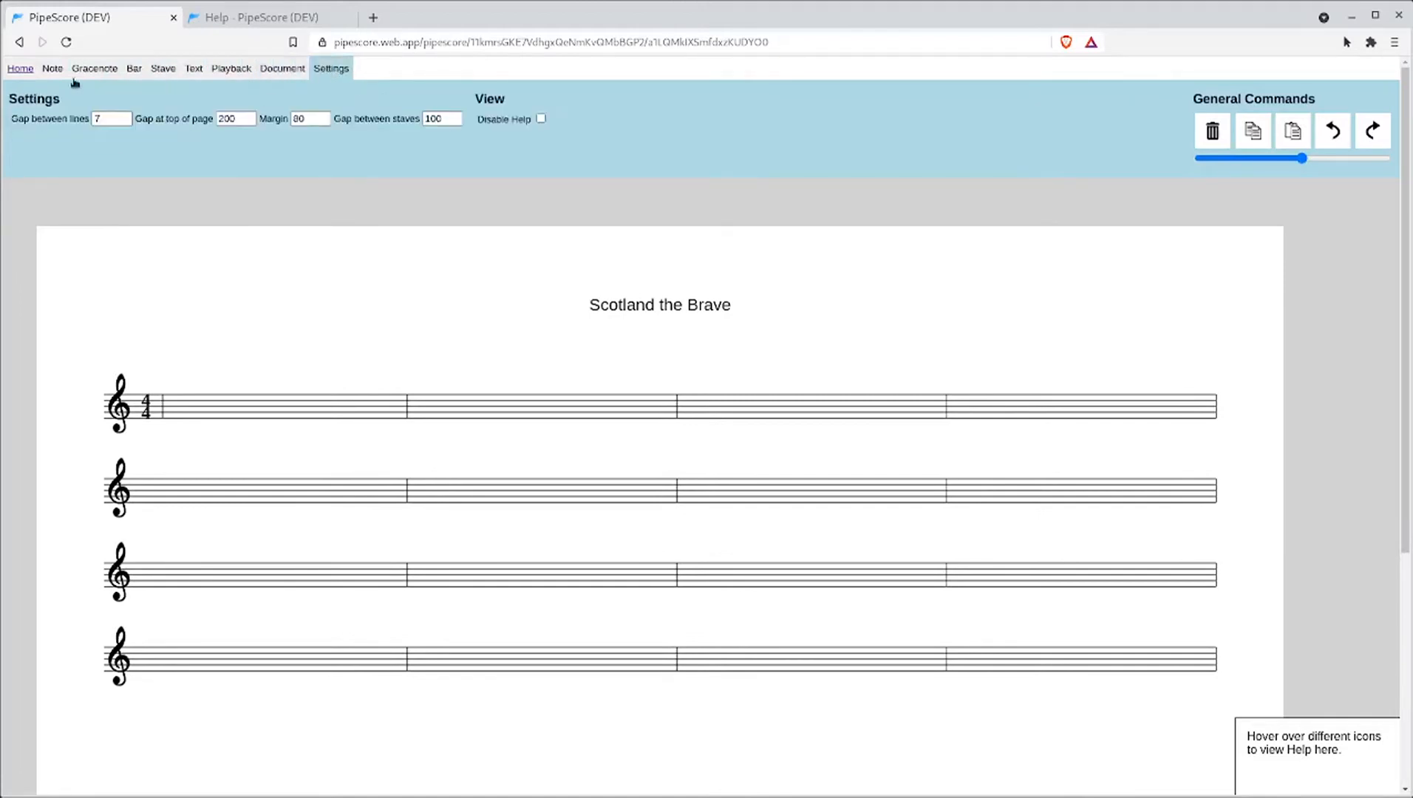
click(50, 71)
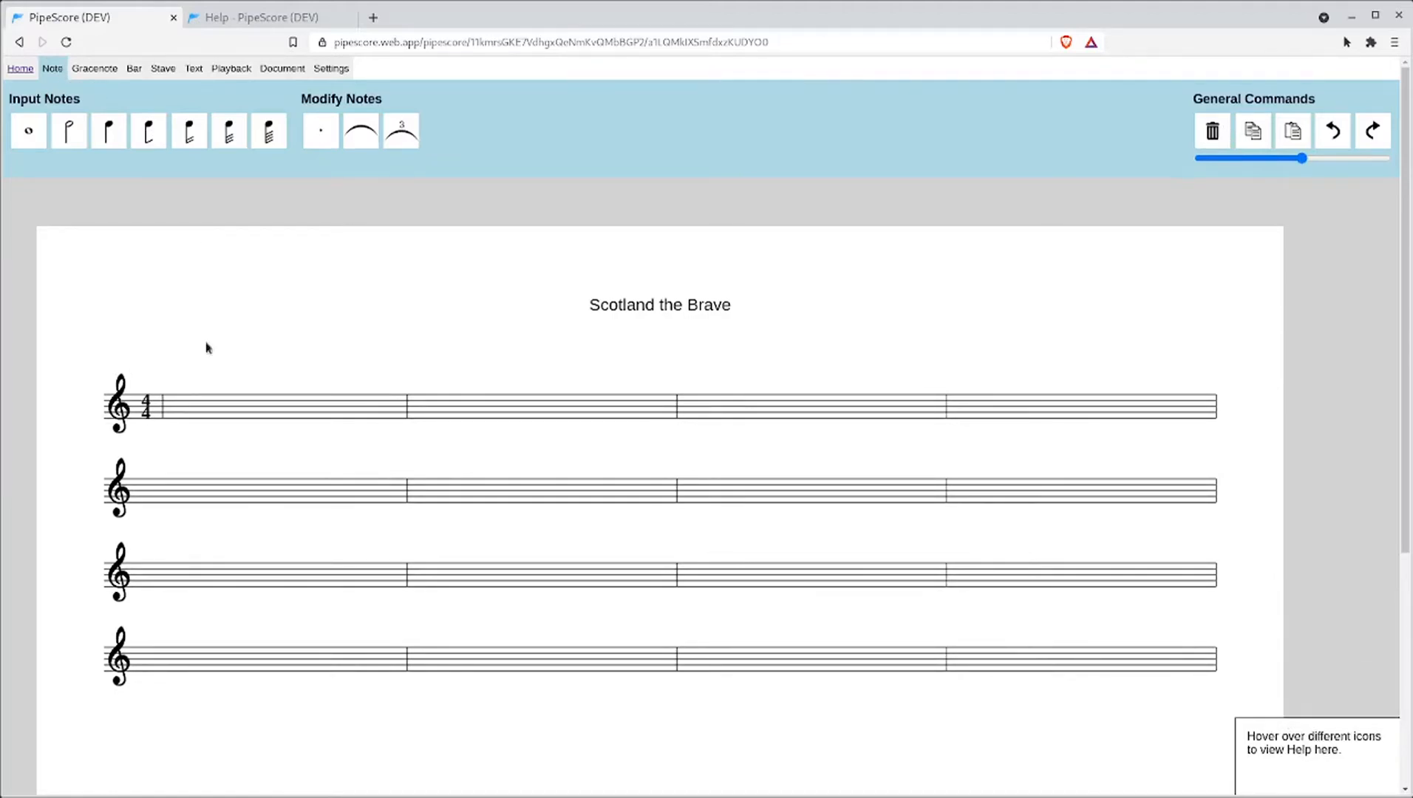
- Enter a crotchet on low A at the start of the first bar on the first stave
click(117, 134)
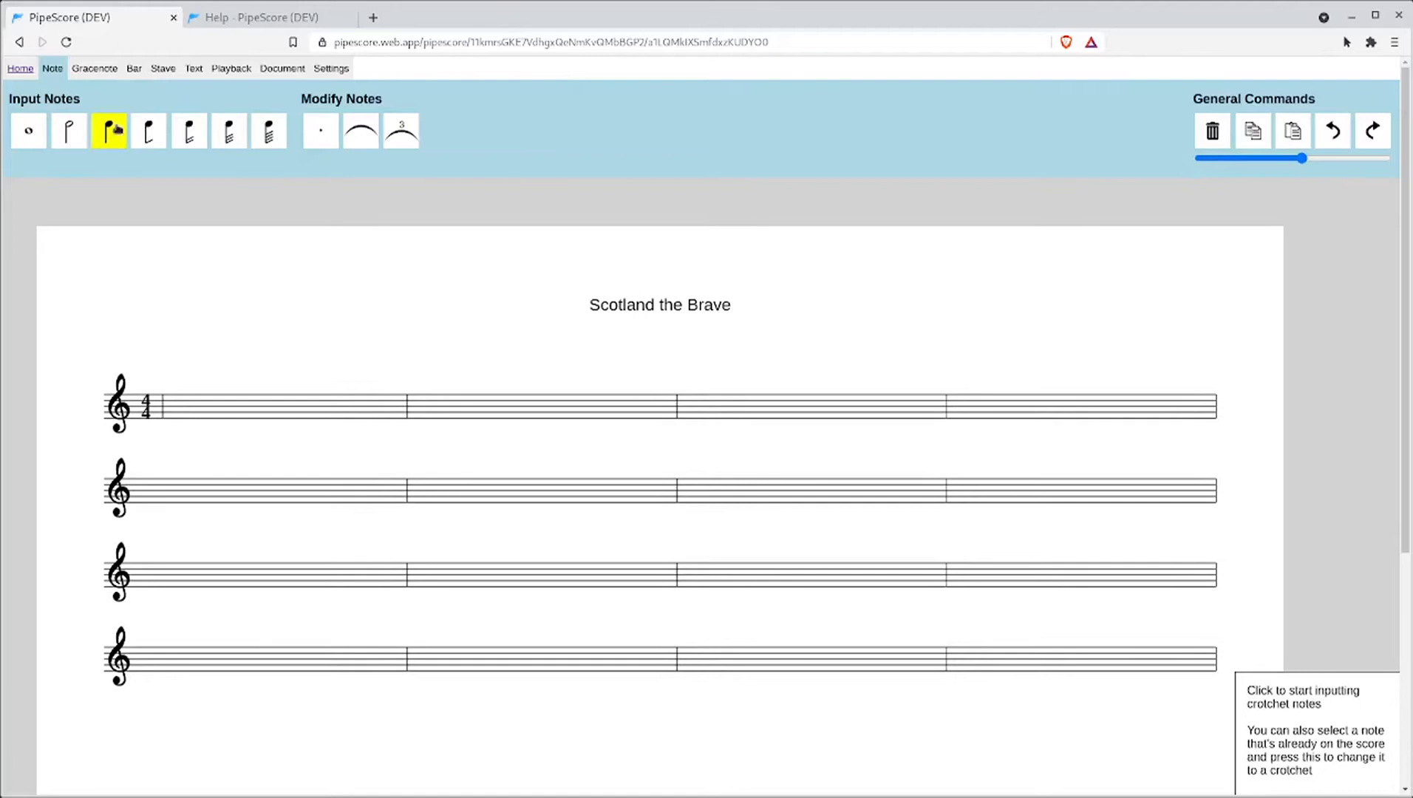
click(204, 407)
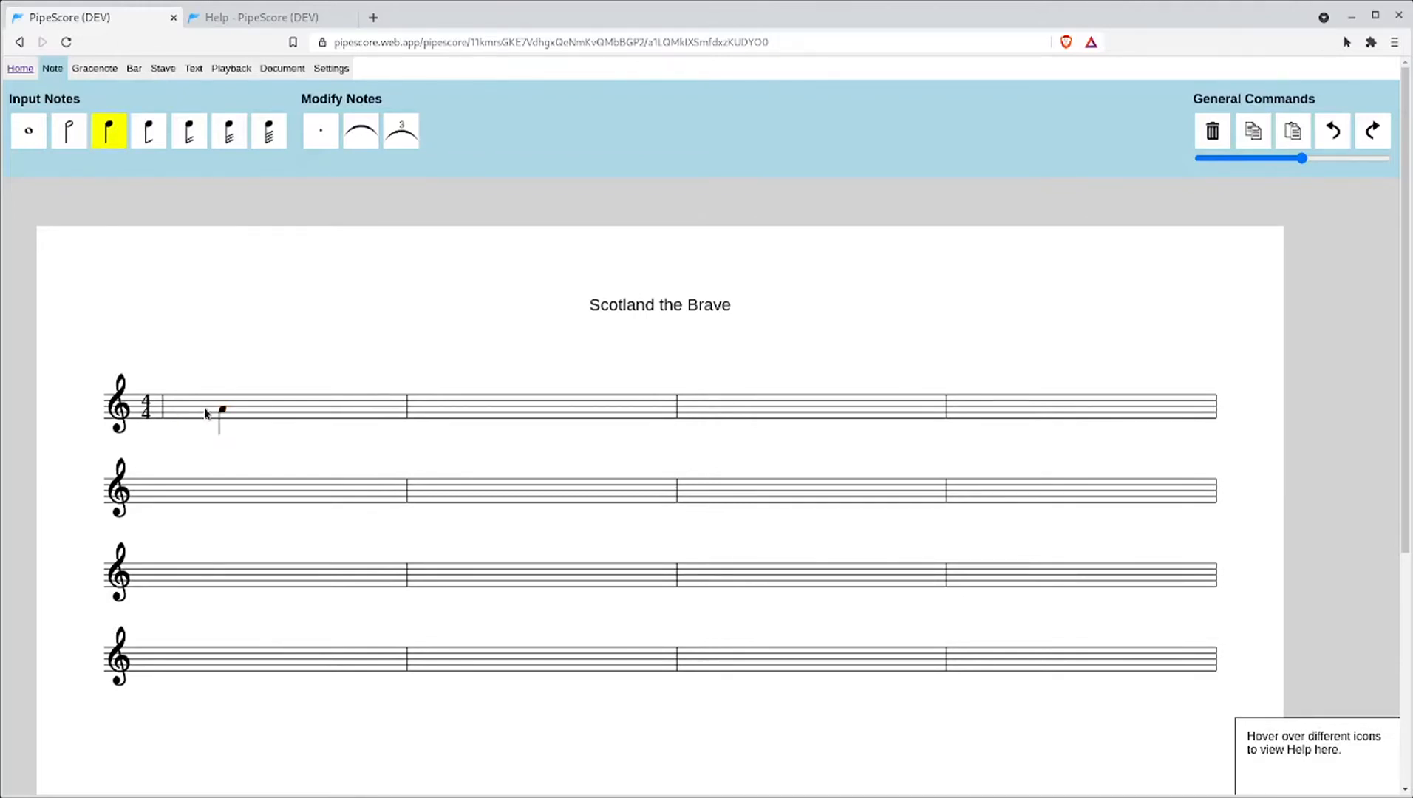
click(147, 133)
click(189, 132)
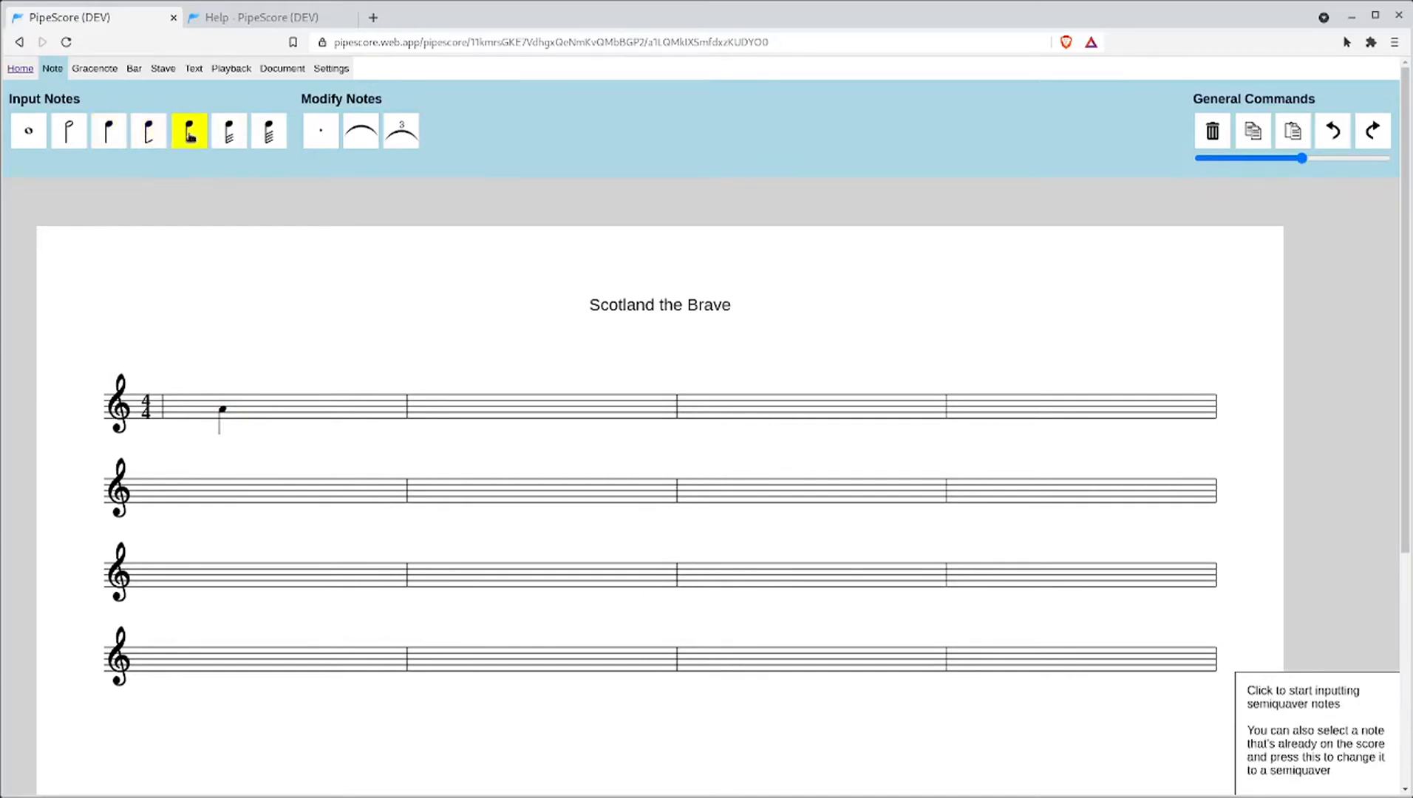
click(150, 136)
click(108, 133)
click(68, 133)
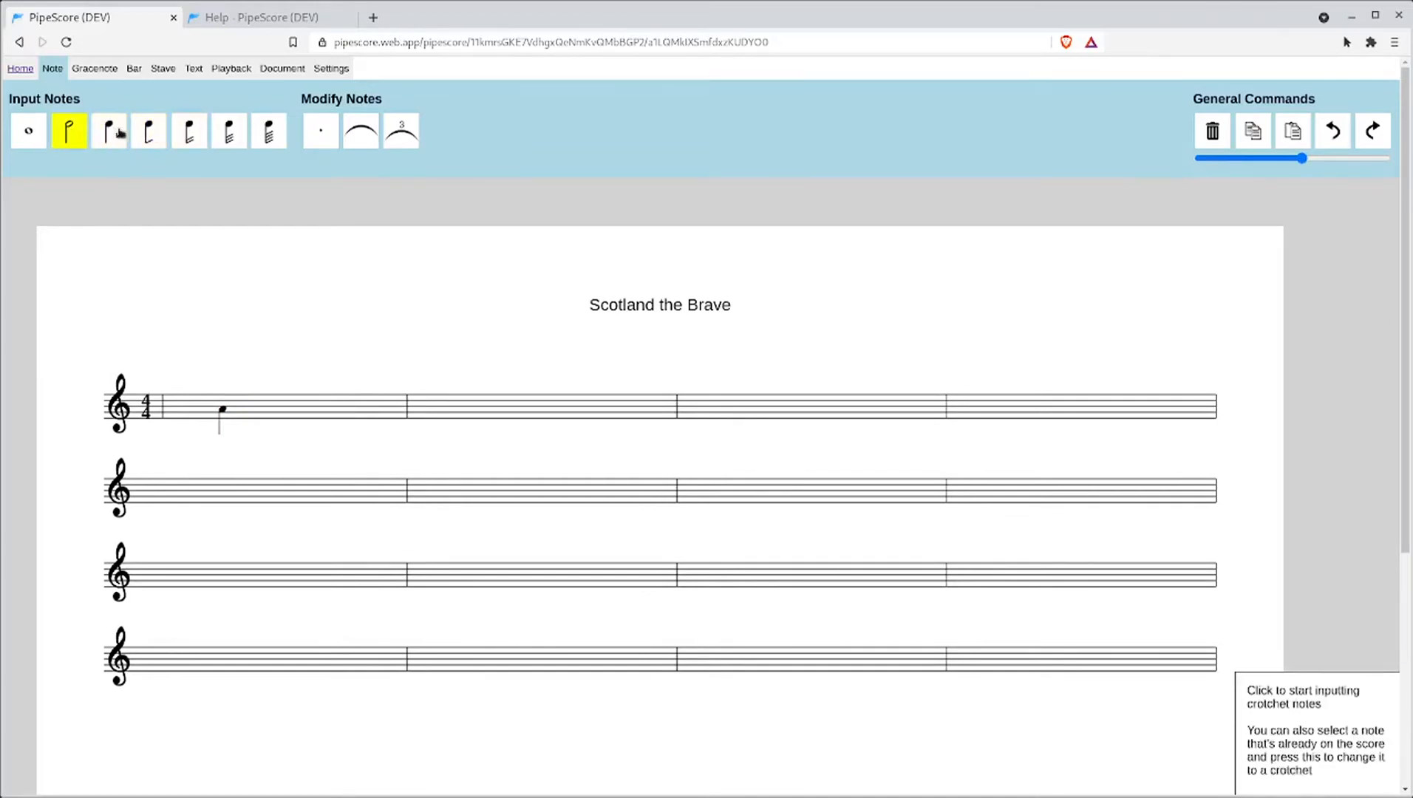
- Add a quaver on low A and a semiquaver on B after the crotchet in the first bar
click(143, 135)
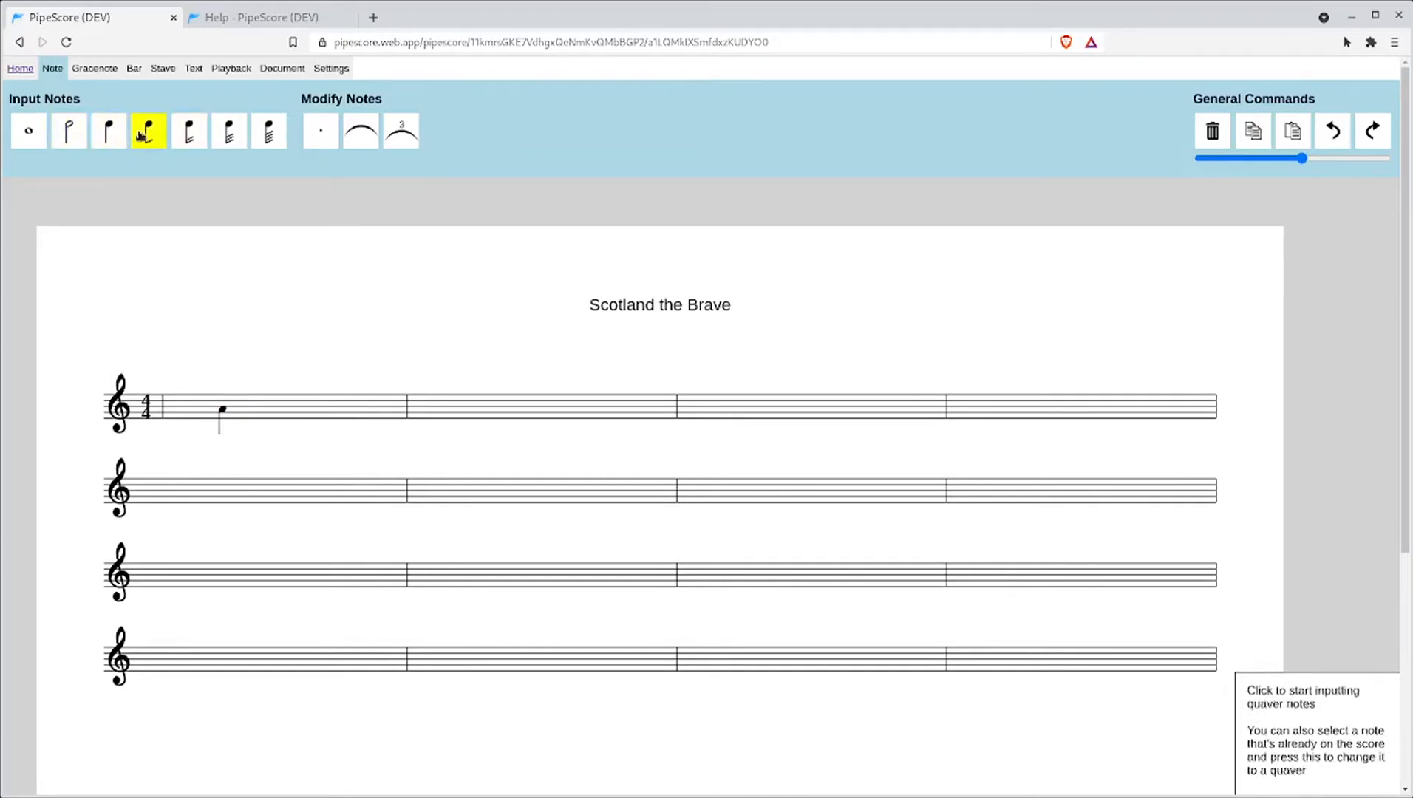
click(313, 414)
click(193, 135)
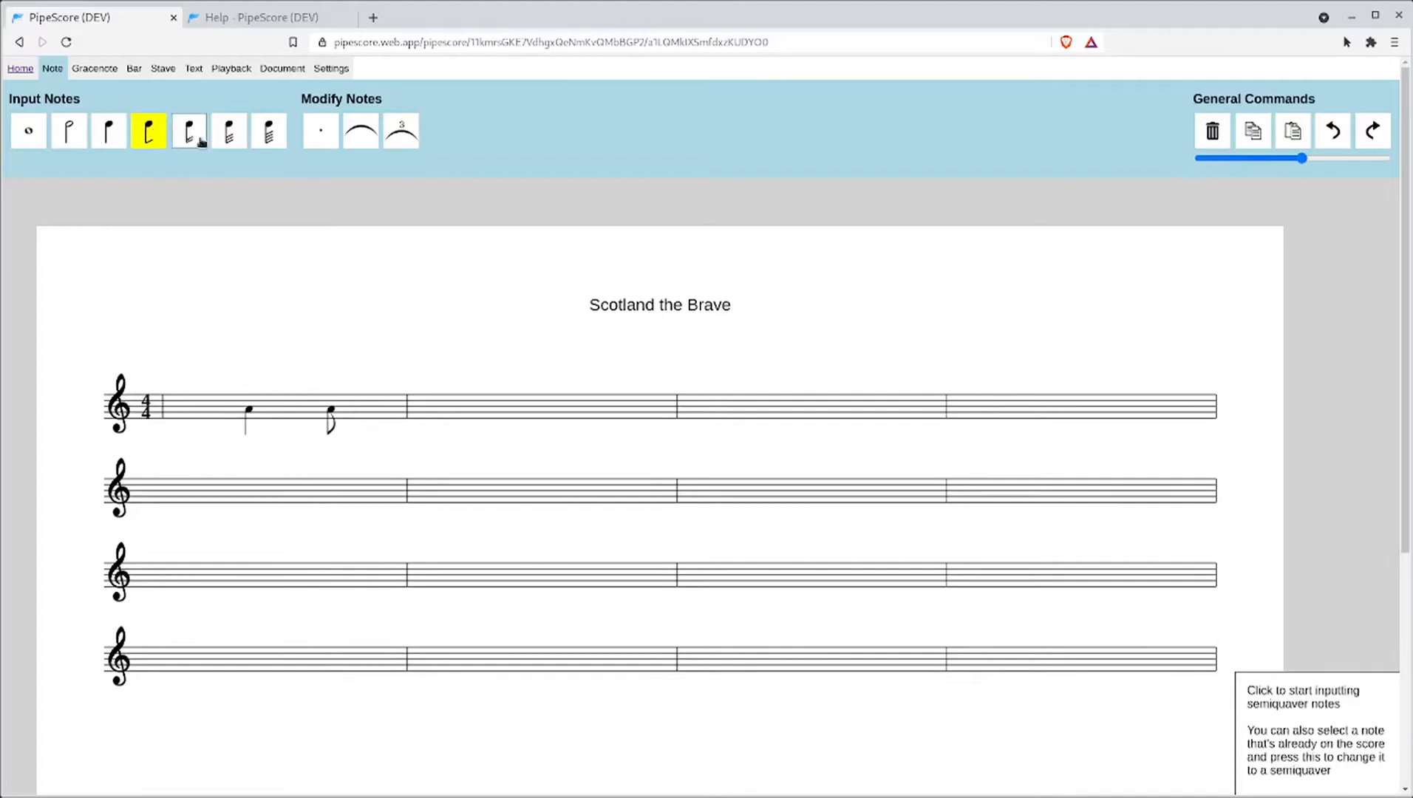
click(328, 308)
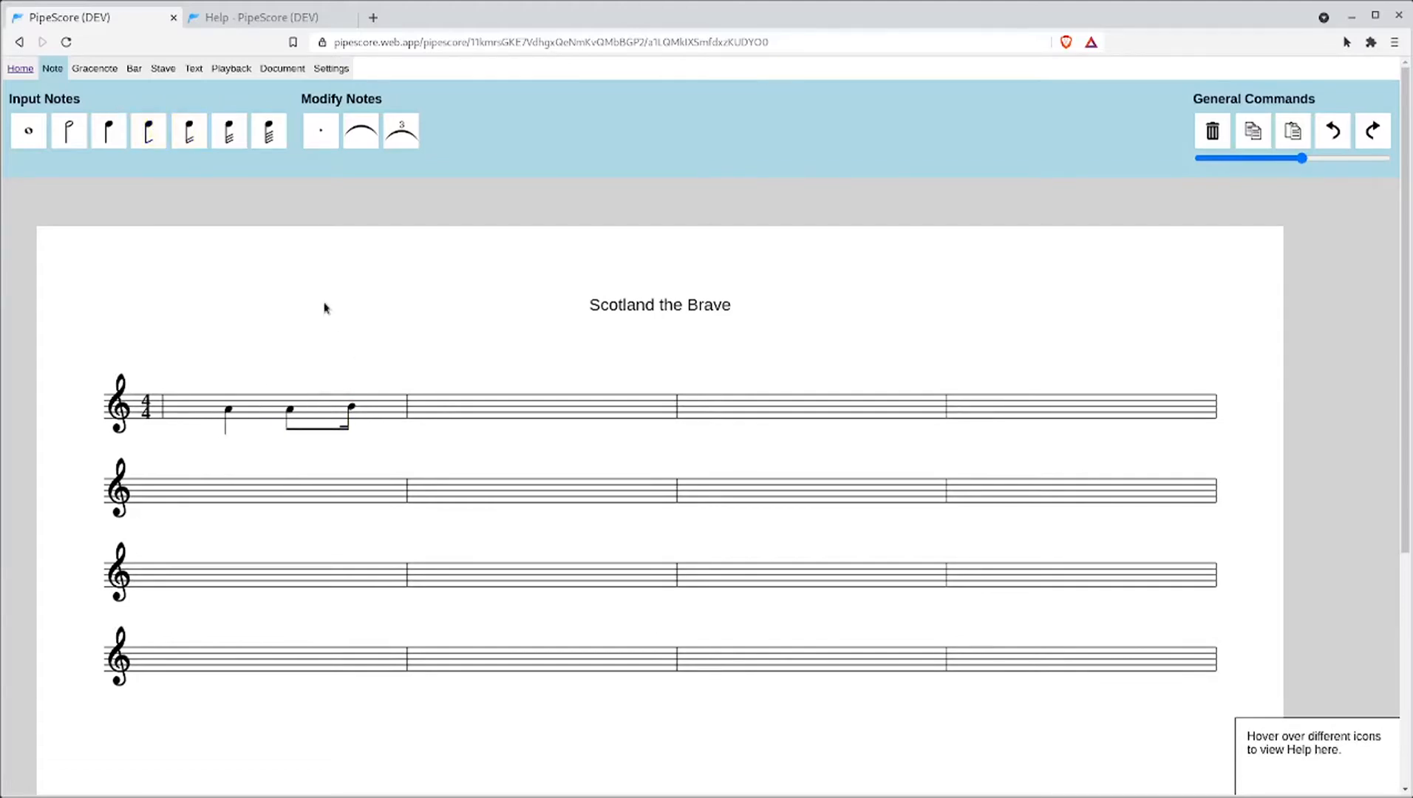
- Complete the first bar with four quavers on C, low A, C and E, and stop entering notes
click(149, 132)
click(382, 408)
click(384, 411)
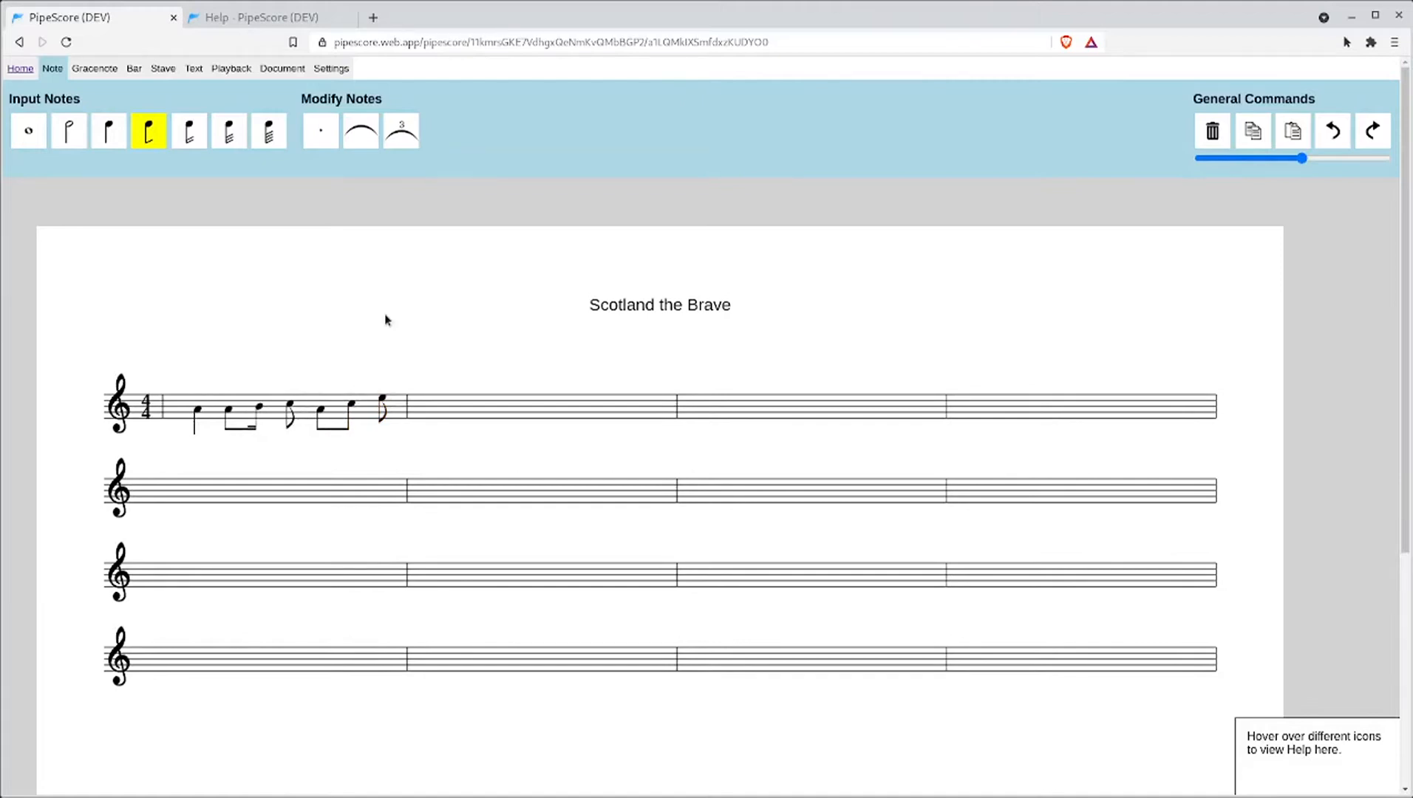
key(Escape)
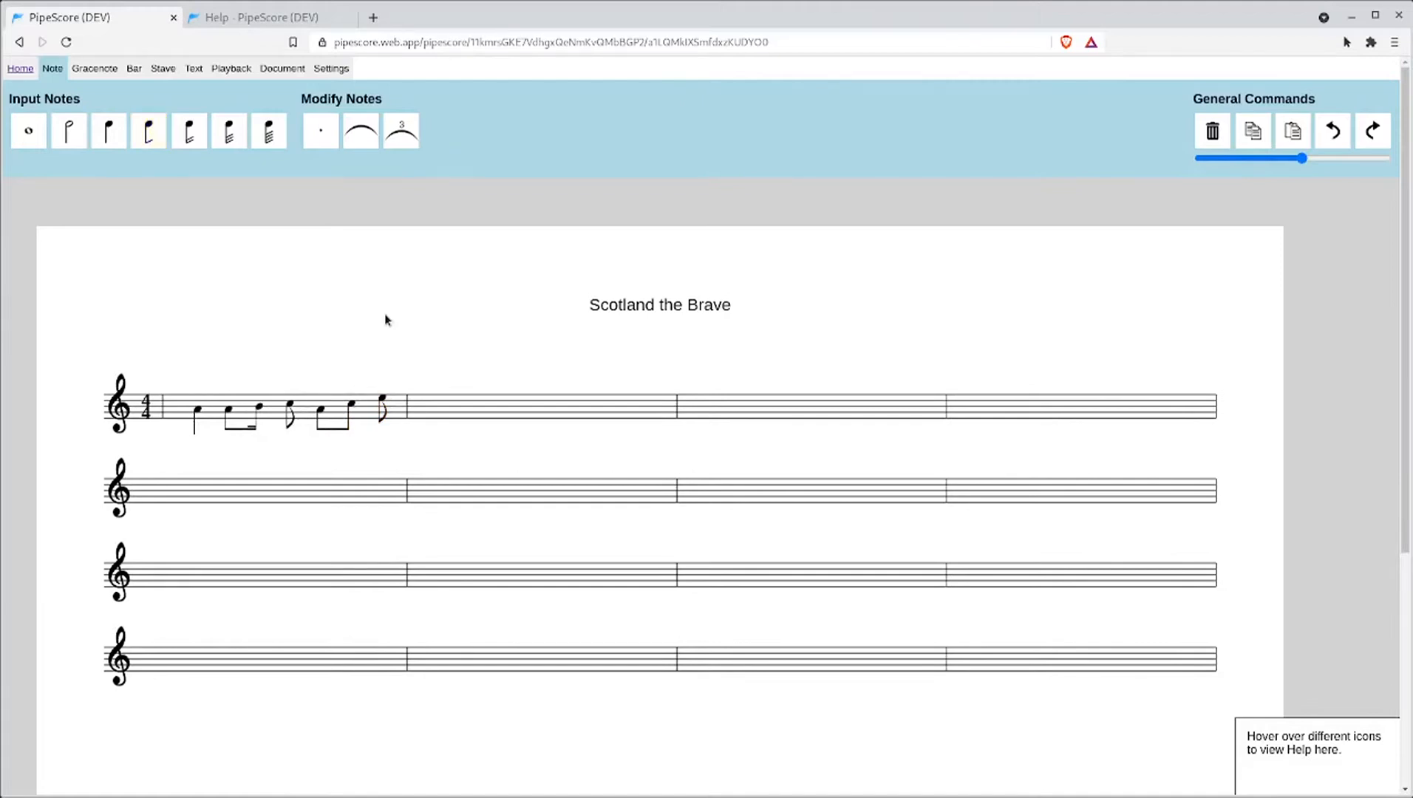
- Dot the quaver on low A right after the crotchet in the first bar
click(233, 416)
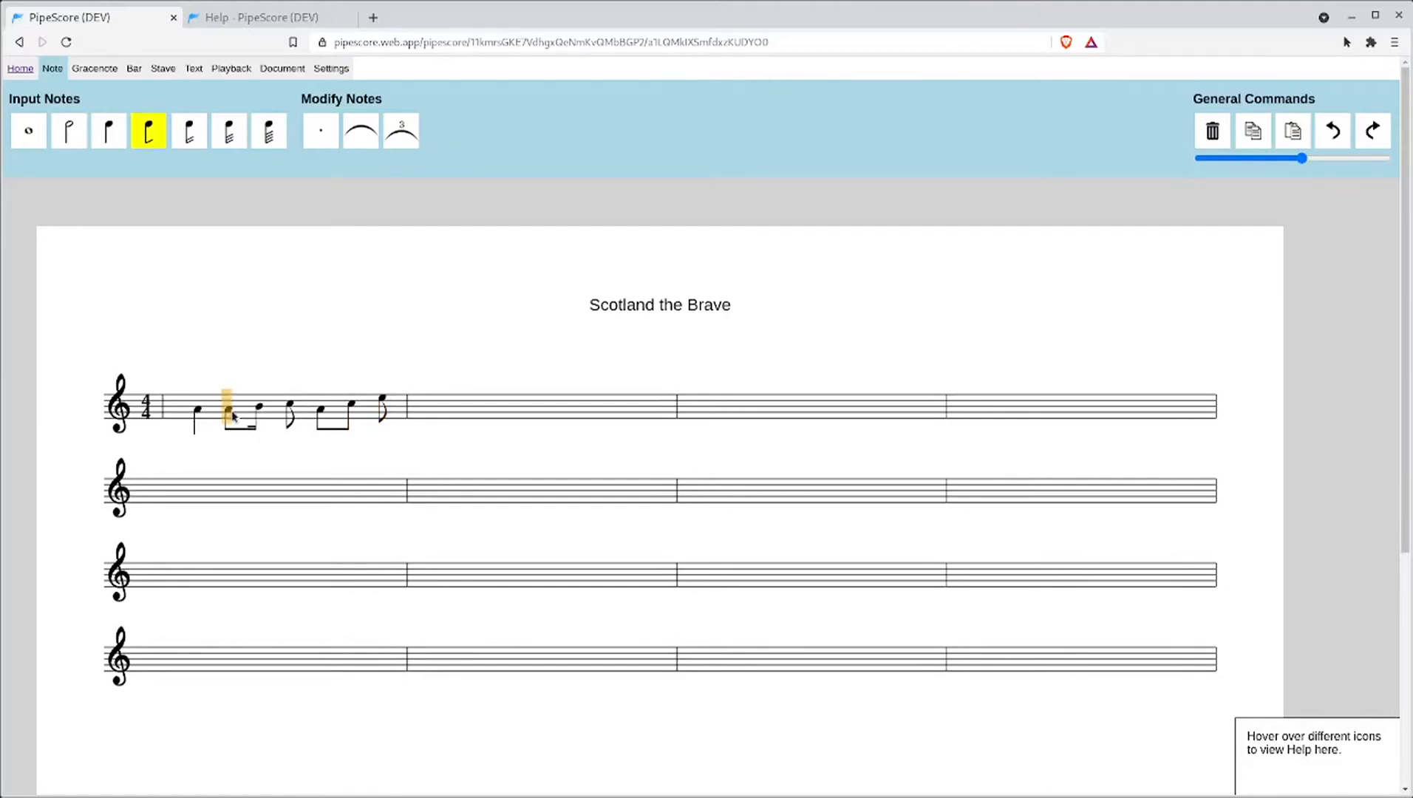
click(318, 135)
click(294, 322)
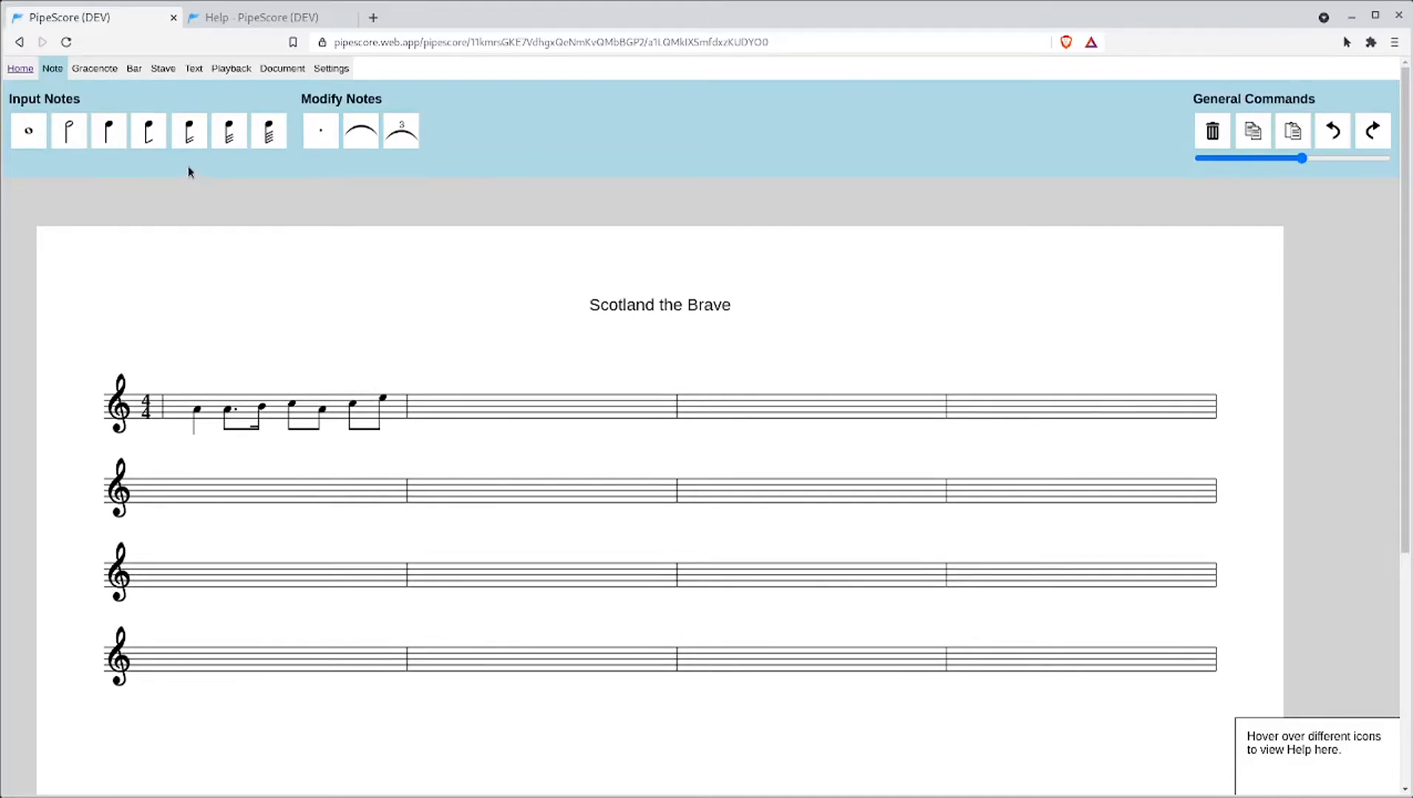
- Fill the second bar with two crotchets on high A and four quavers on high A, E, C and low A
click(108, 130)
click(502, 389)
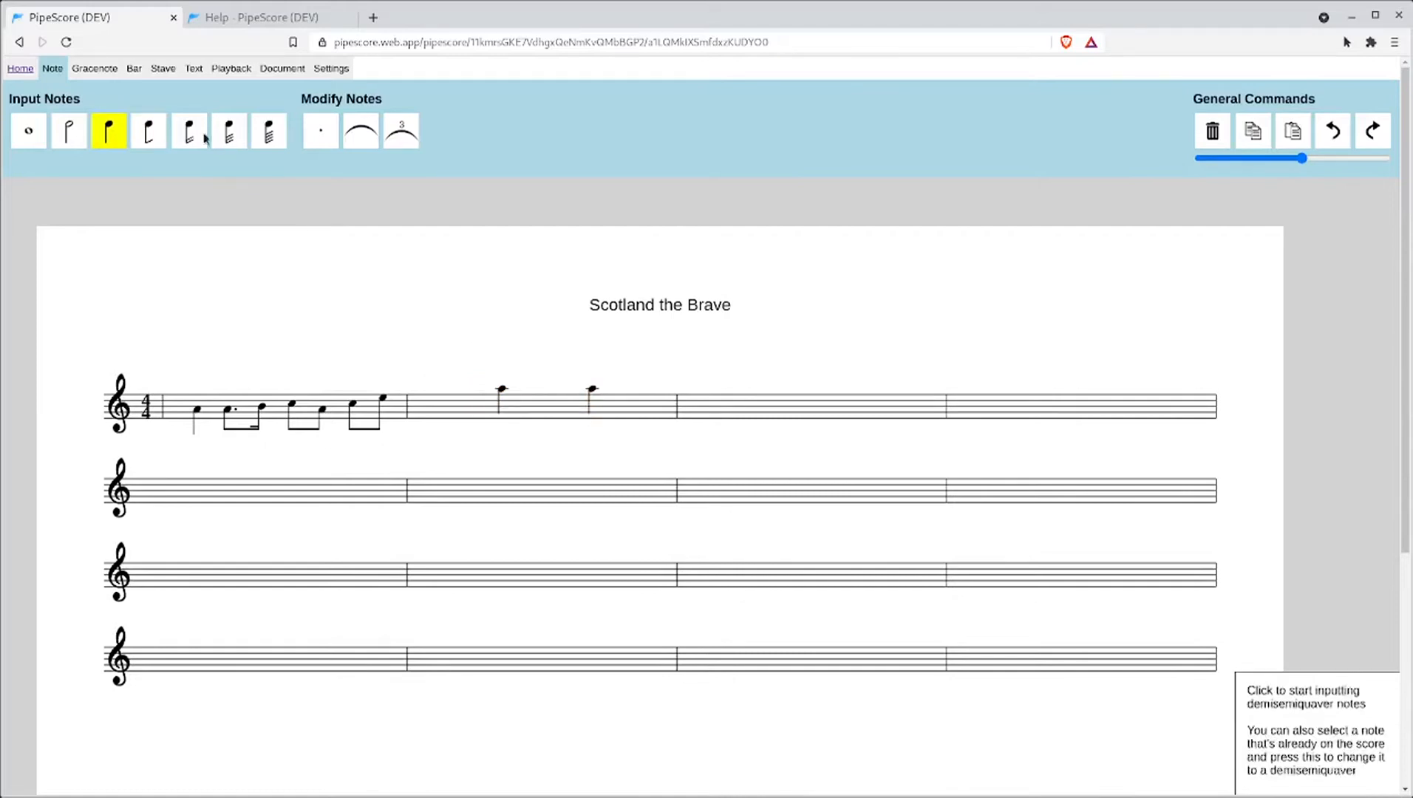
click(149, 131)
click(649, 381)
click(636, 399)
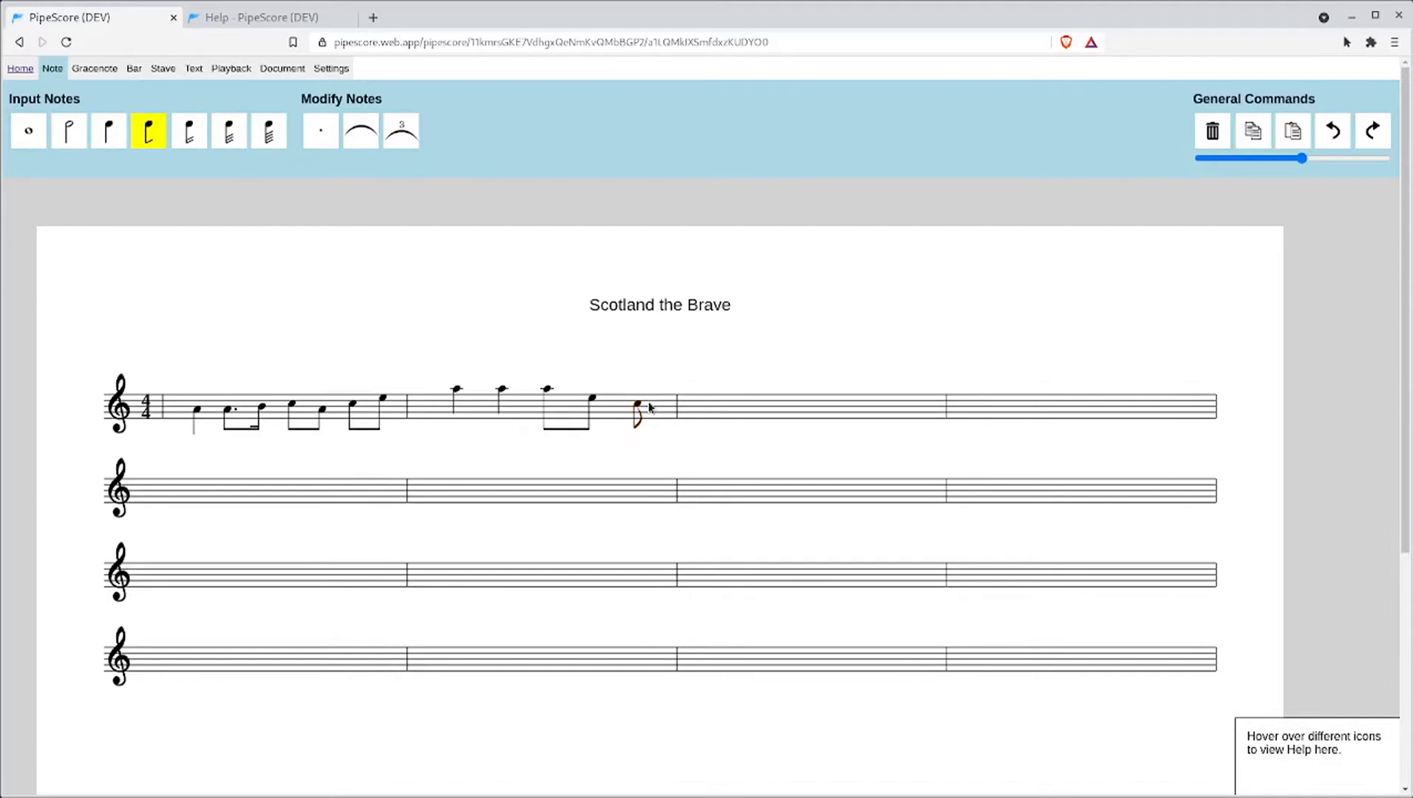
click(649, 406)
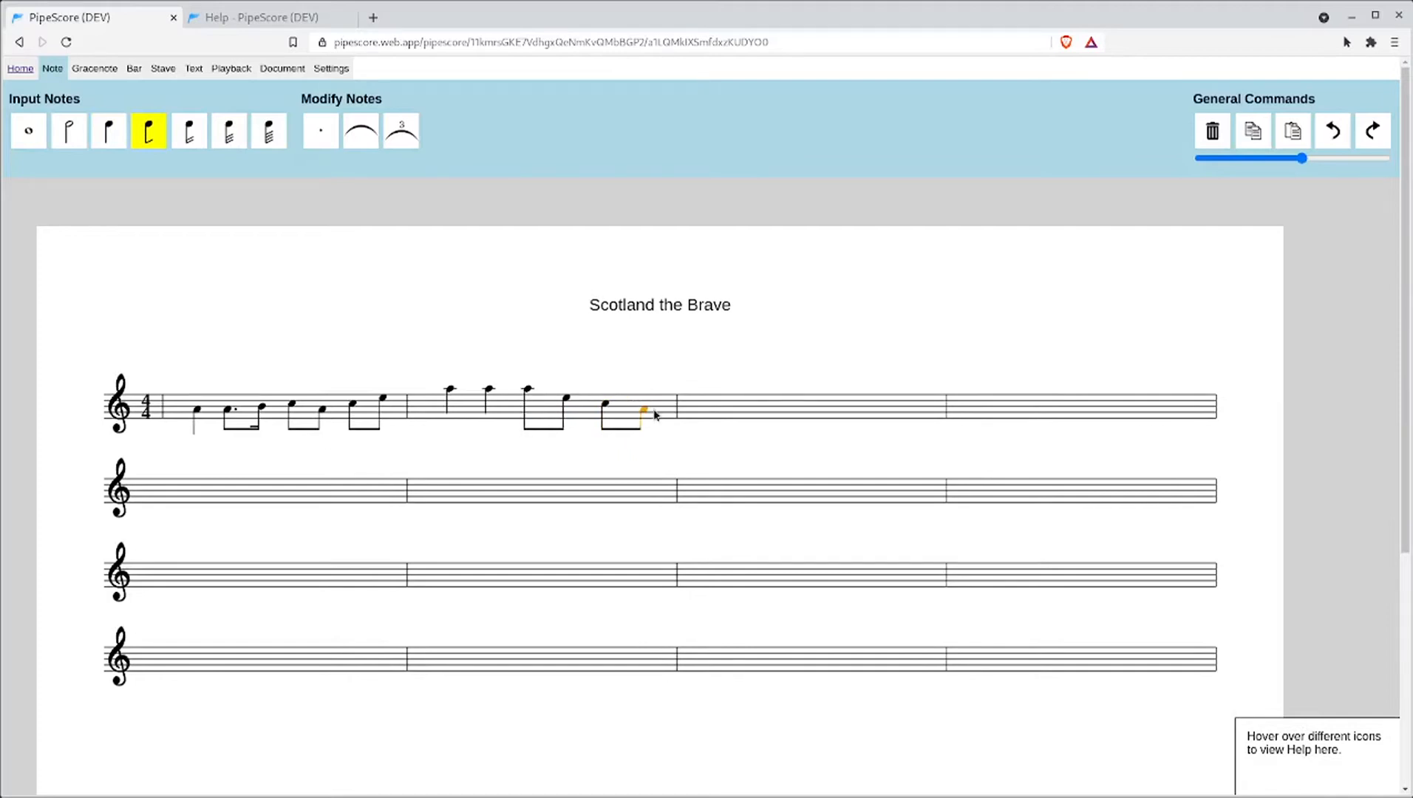
- Enter a crotchet on D and a dotted quaver on F in the third bar, deleting the undotted quaver between them
click(111, 135)
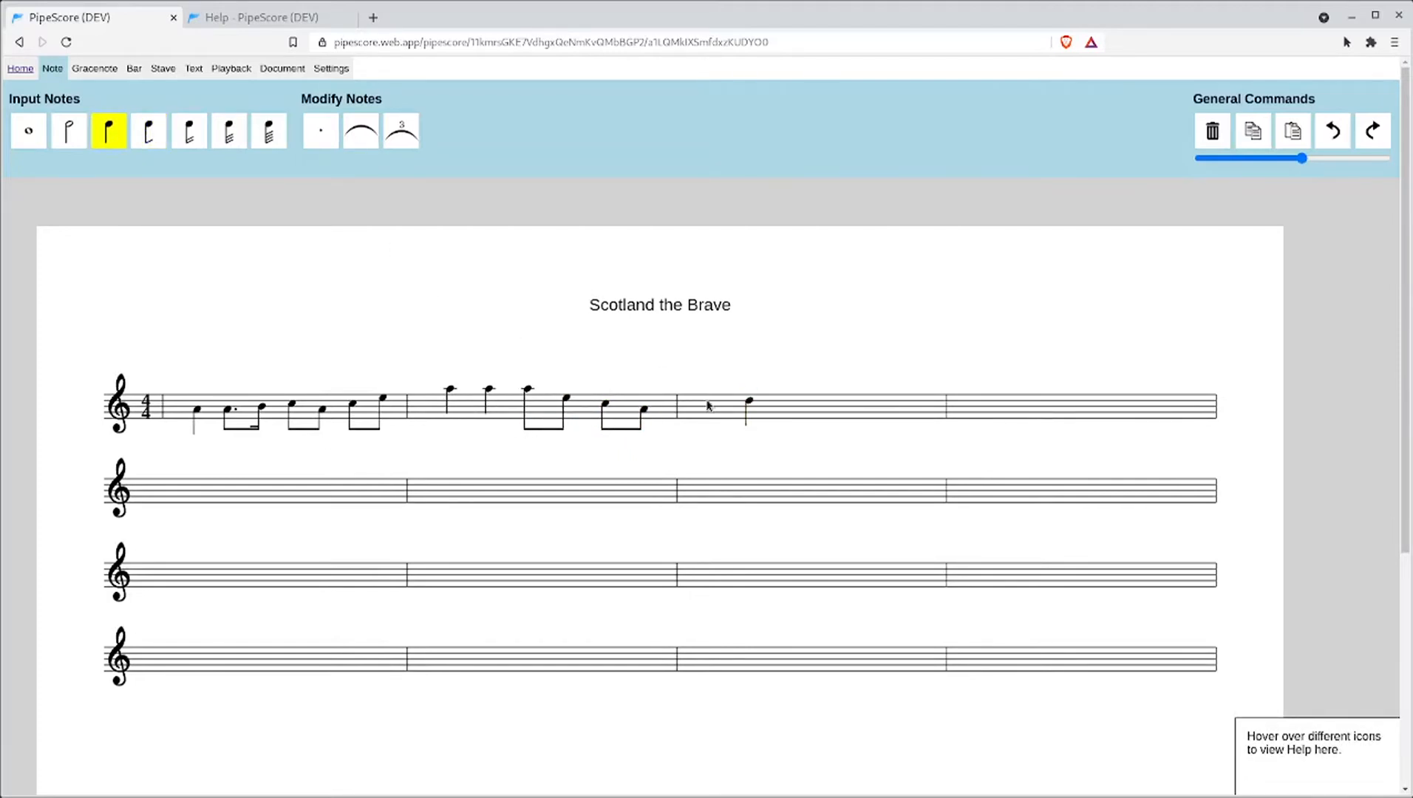
click(138, 142)
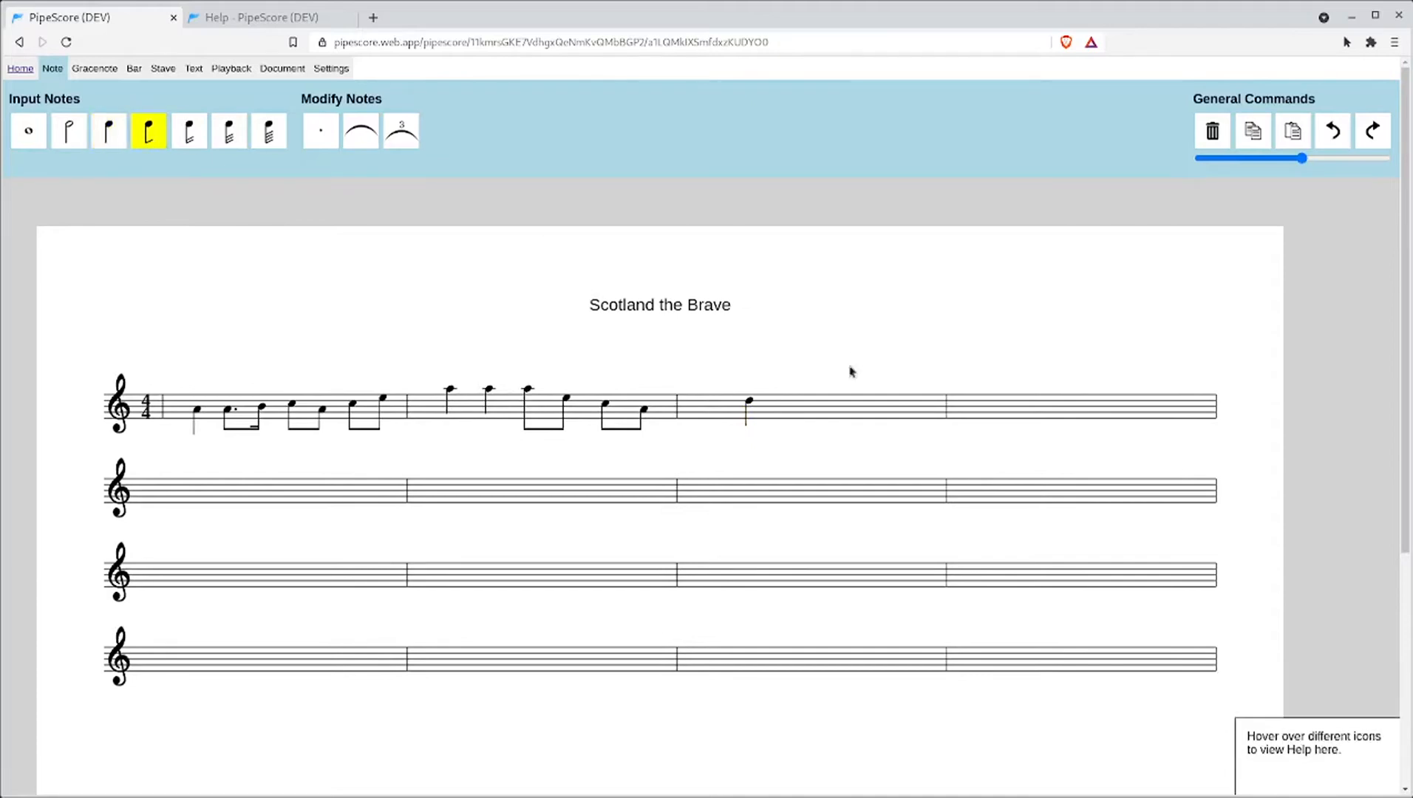
click(821, 395)
click(311, 136)
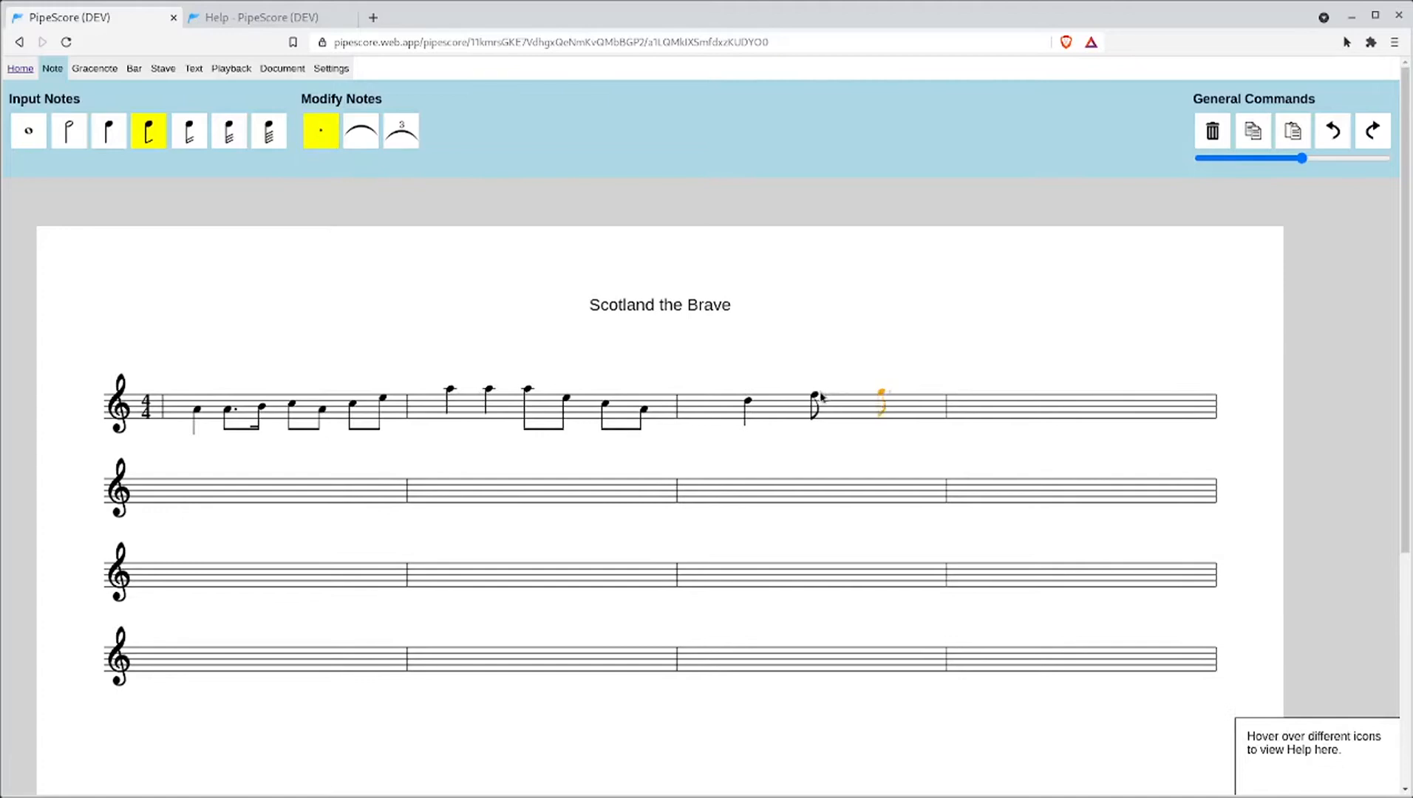
click(828, 396)
click(829, 316)
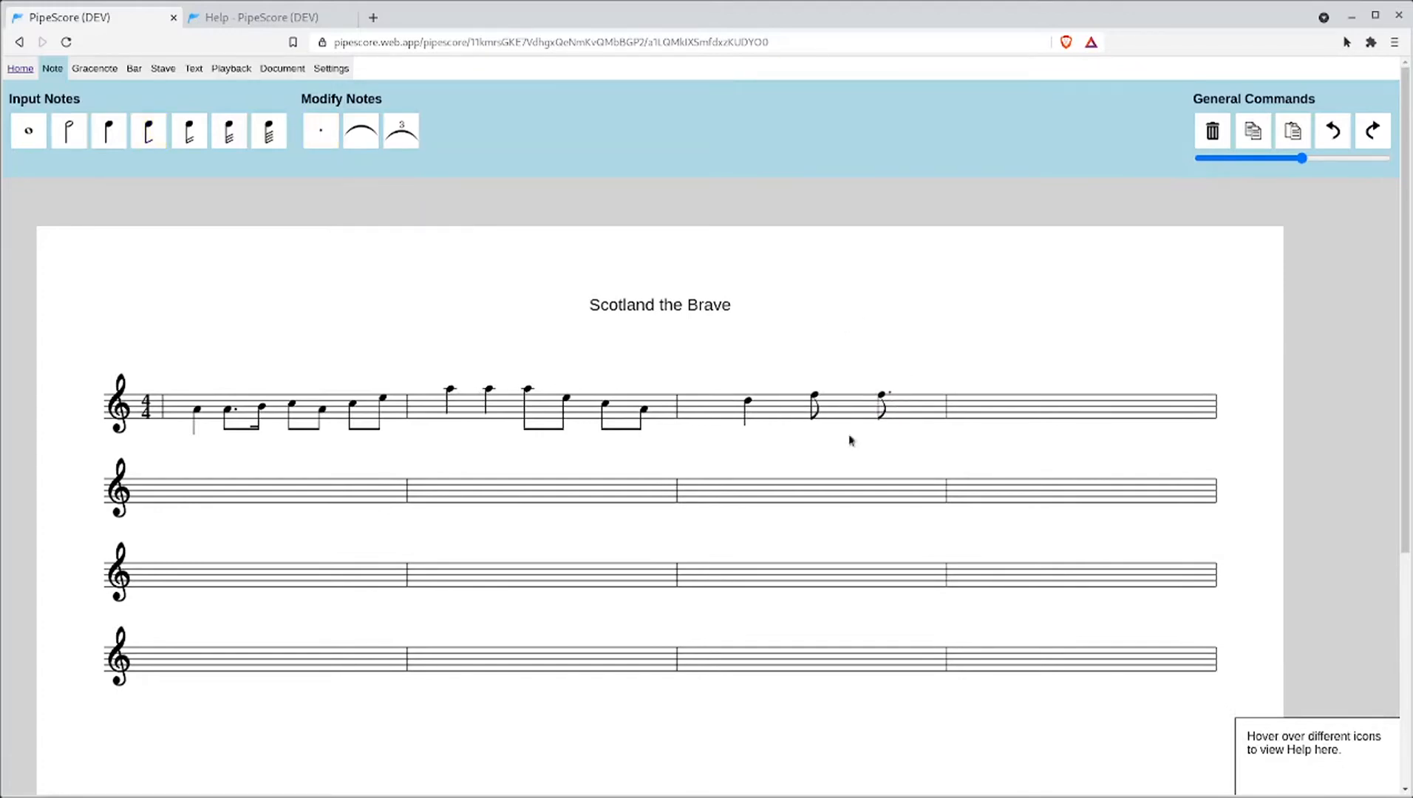
click(816, 398)
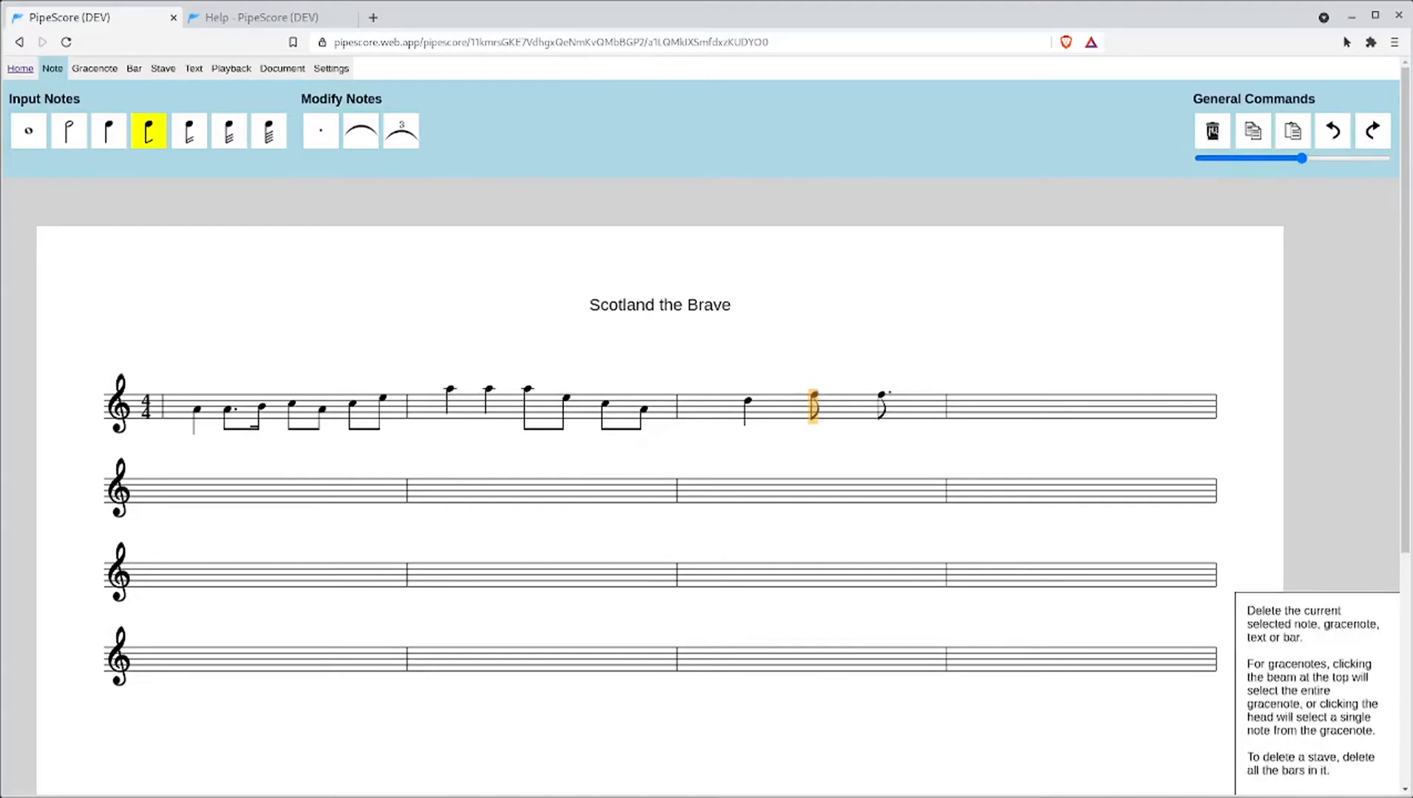
click(1212, 131)
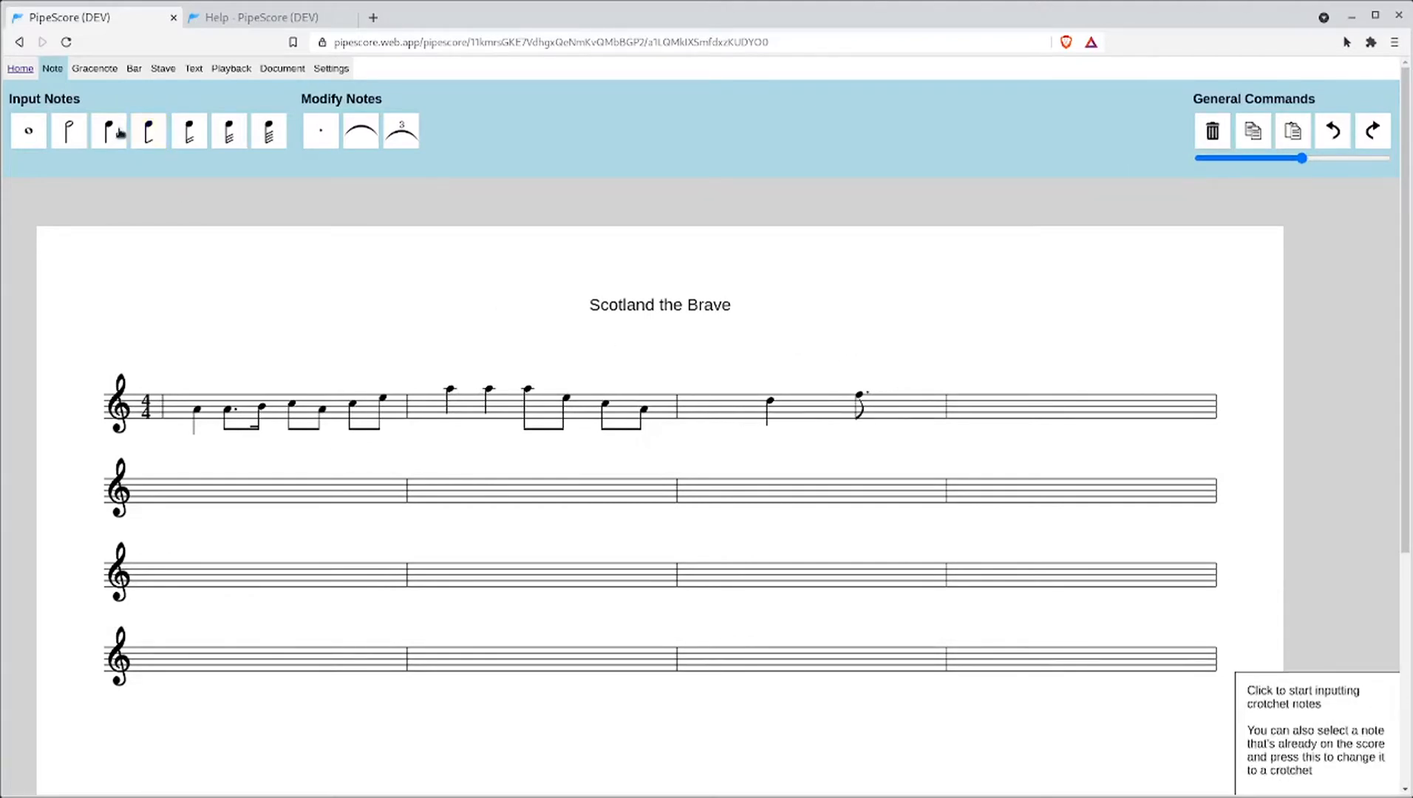
- Add a semiquaver on D after the dotted quaver in the third bar and stop entering notes
click(189, 131)
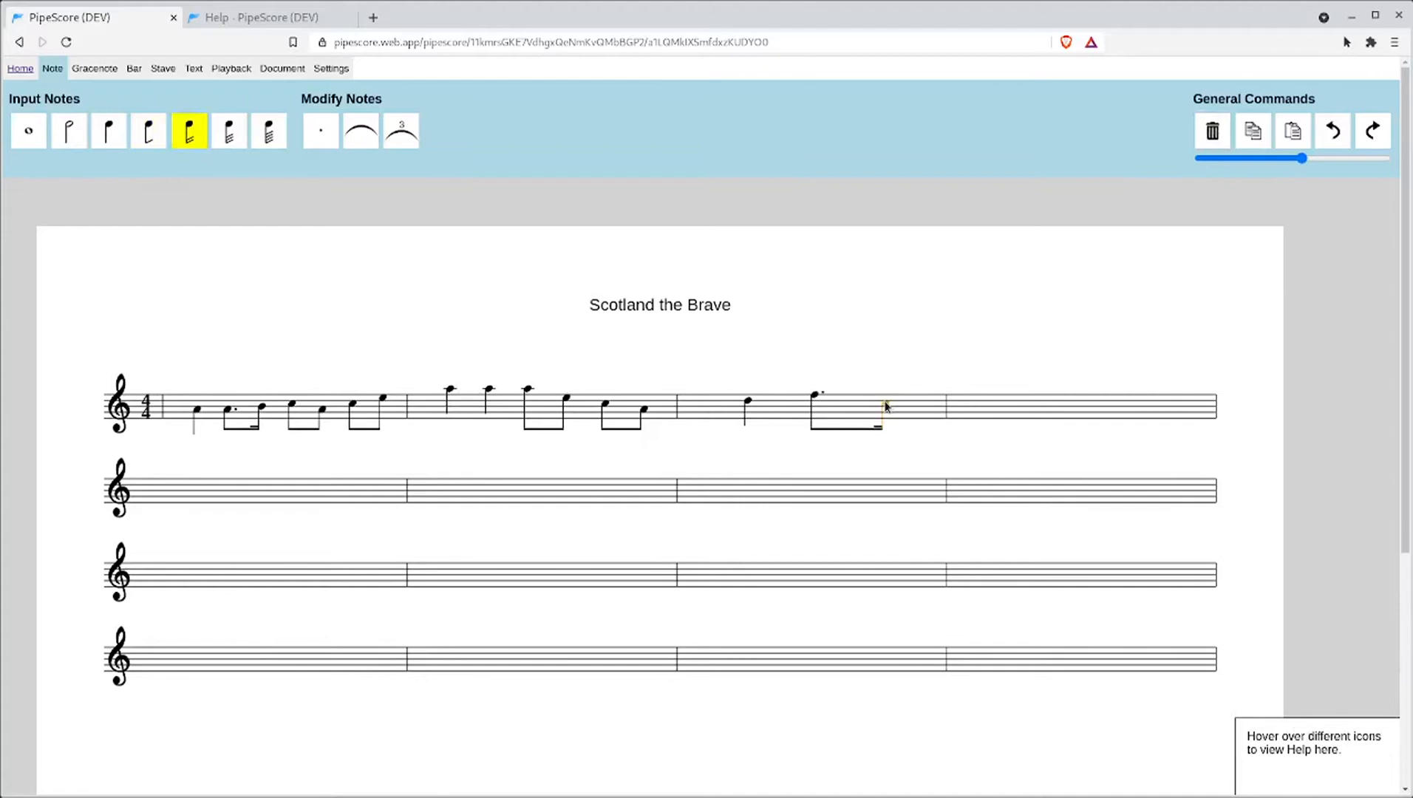
click(883, 404)
key(Escape)
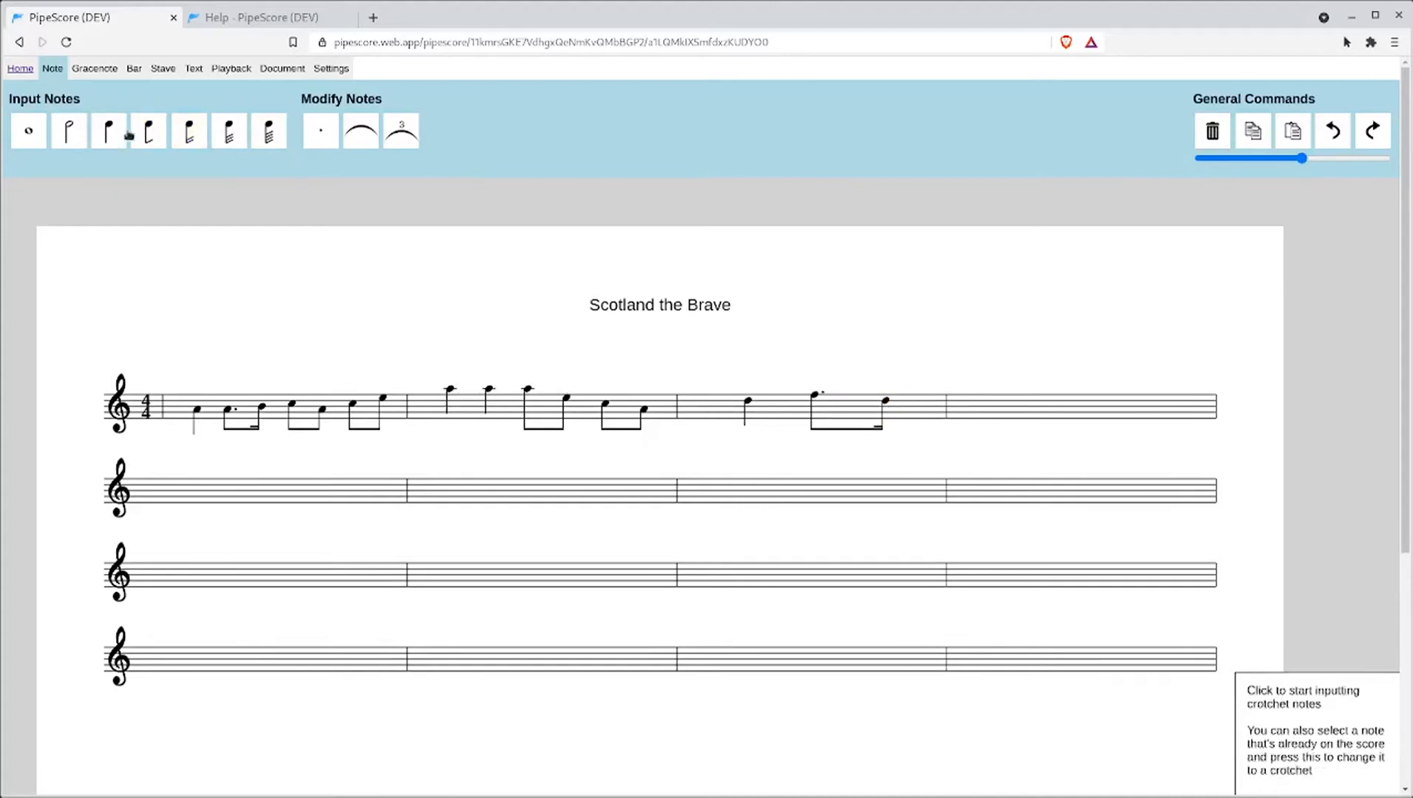
- Enter a dotted quaver on C after the last note of the third bar and change it to a crotchet
click(157, 140)
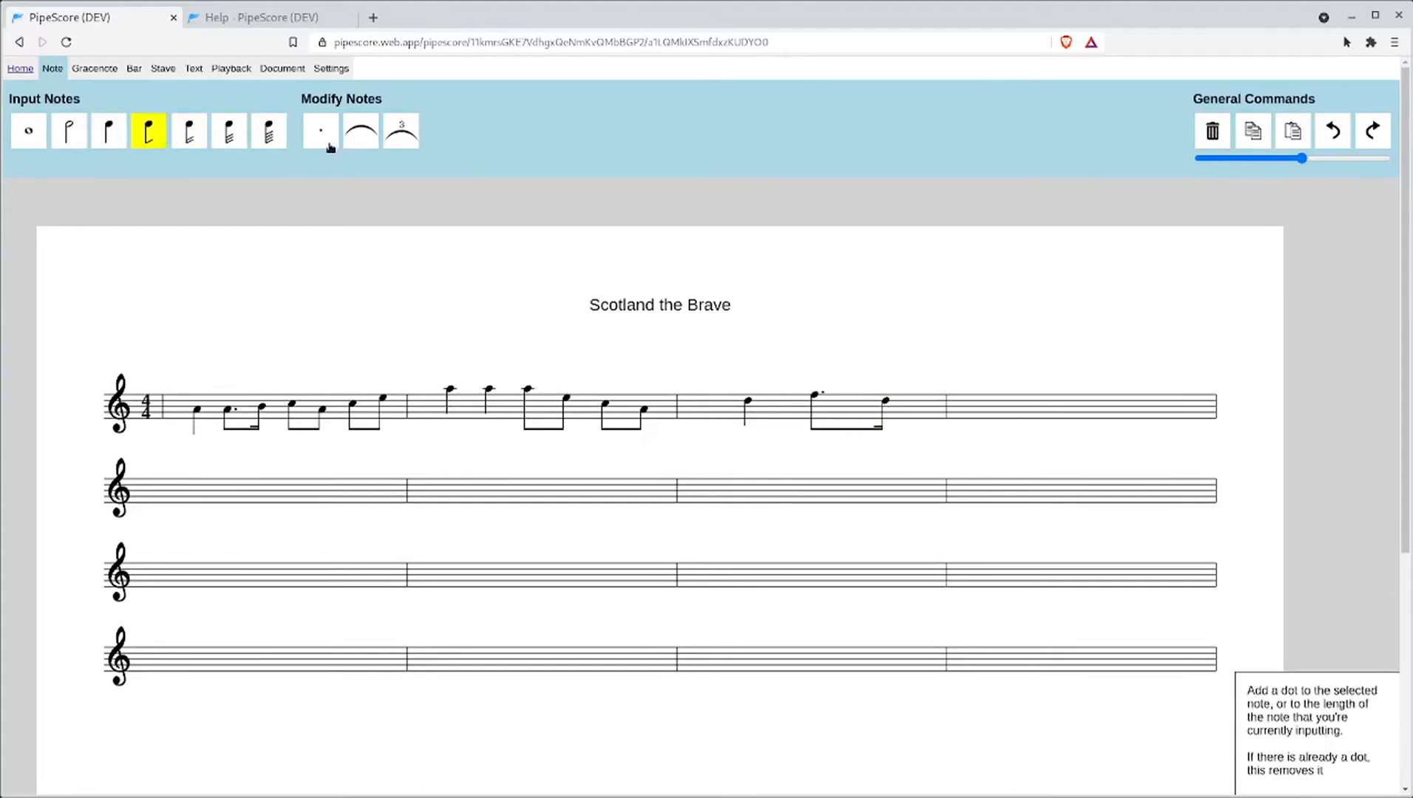
click(325, 142)
click(896, 404)
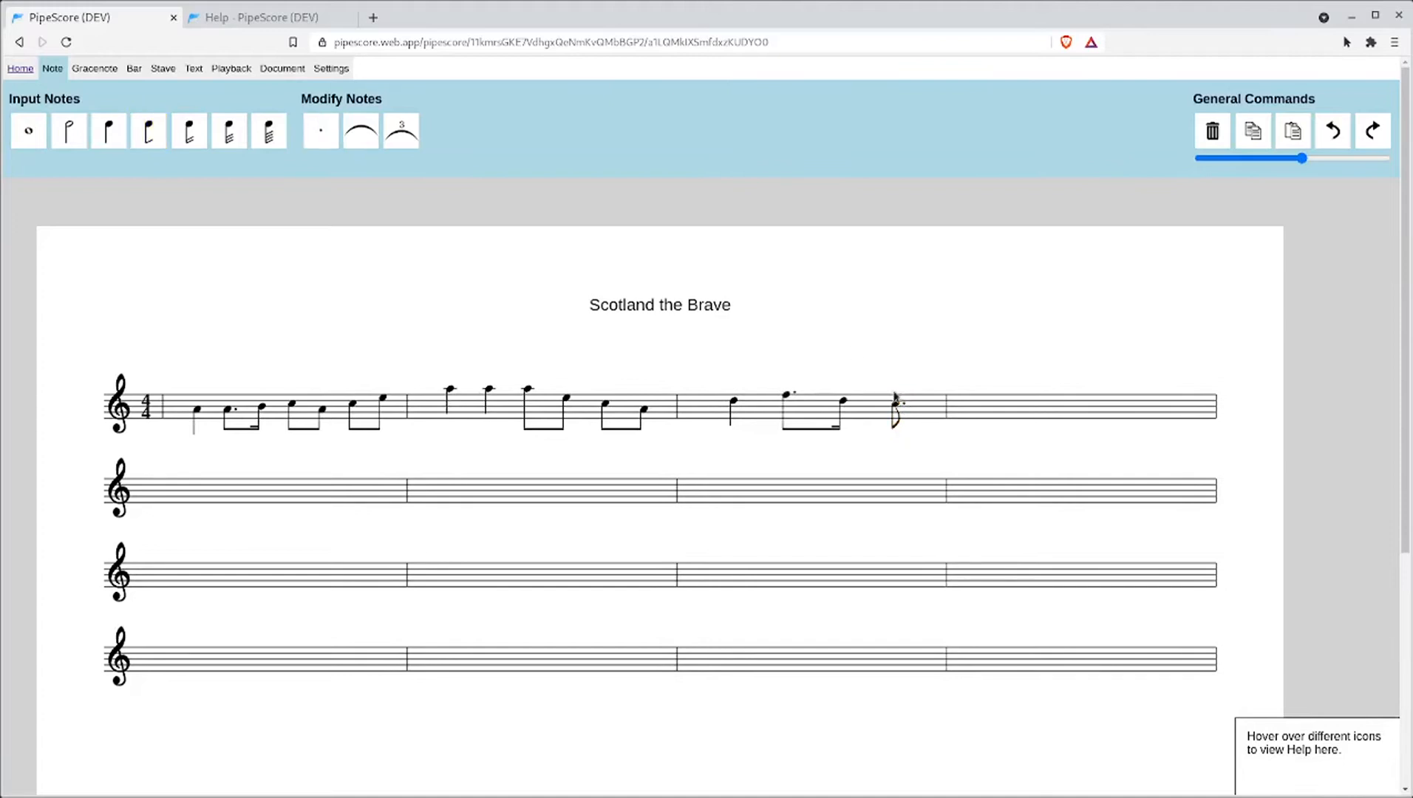
click(109, 131)
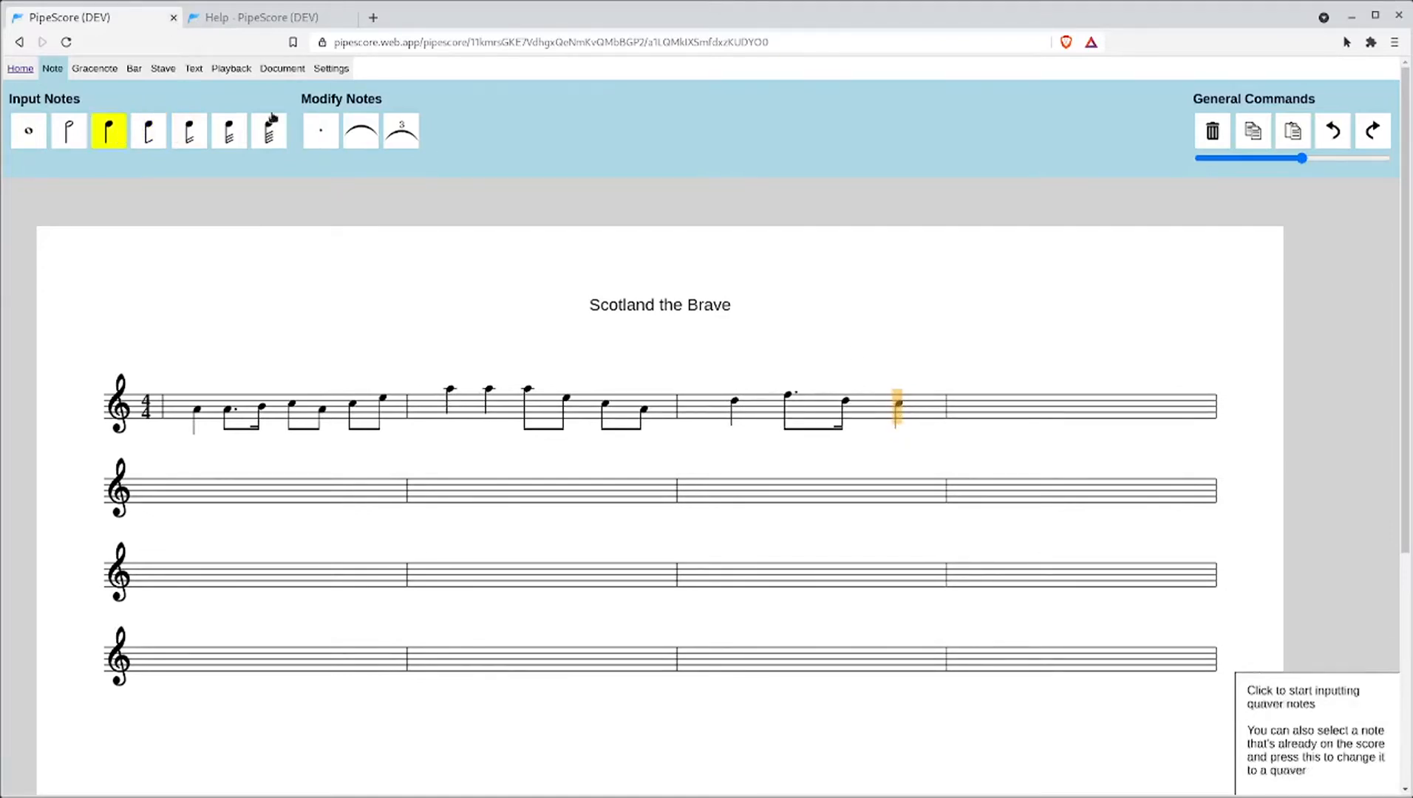
click(723, 271)
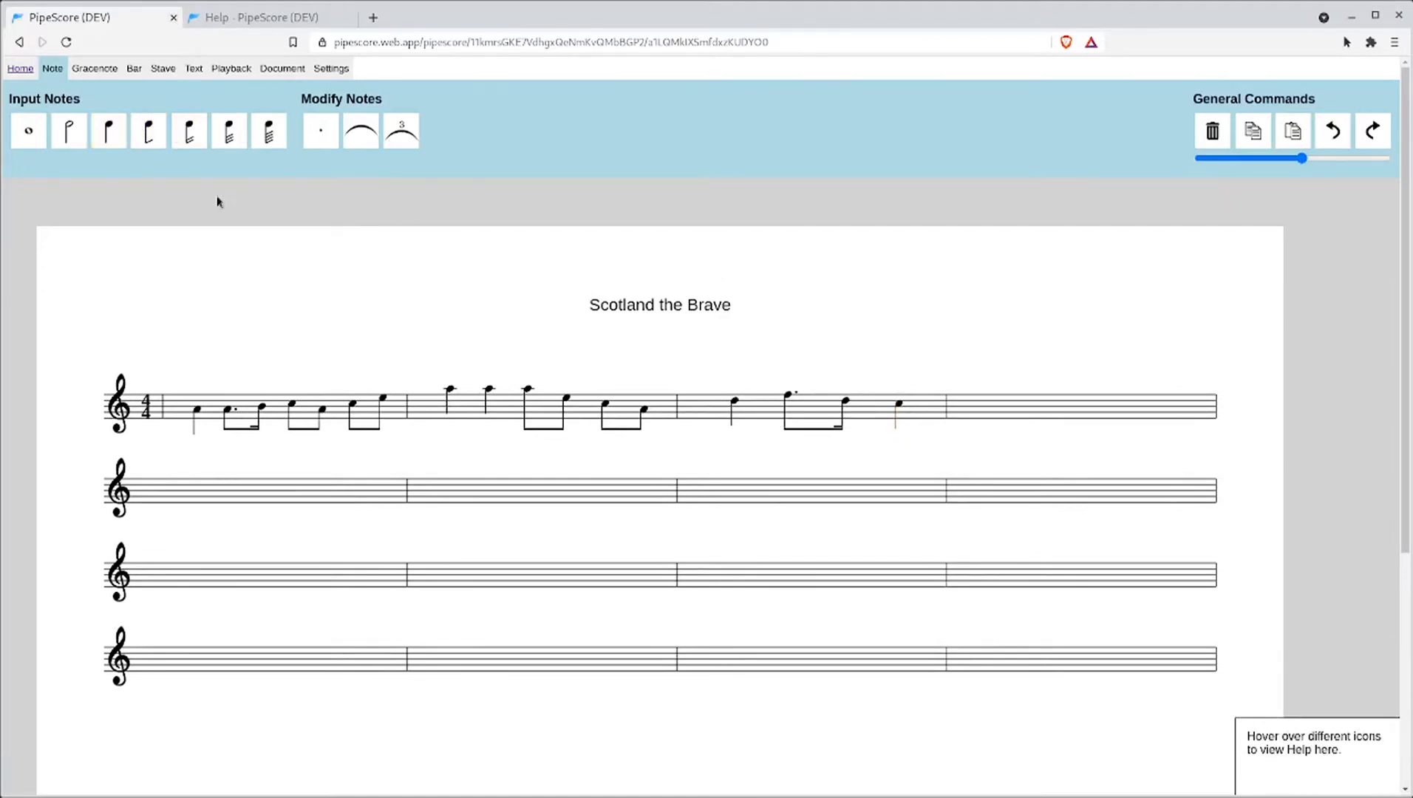
- Complete the third bar with a dotted quaver on E and a semiquaver on C
click(147, 141)
click(321, 138)
click(910, 392)
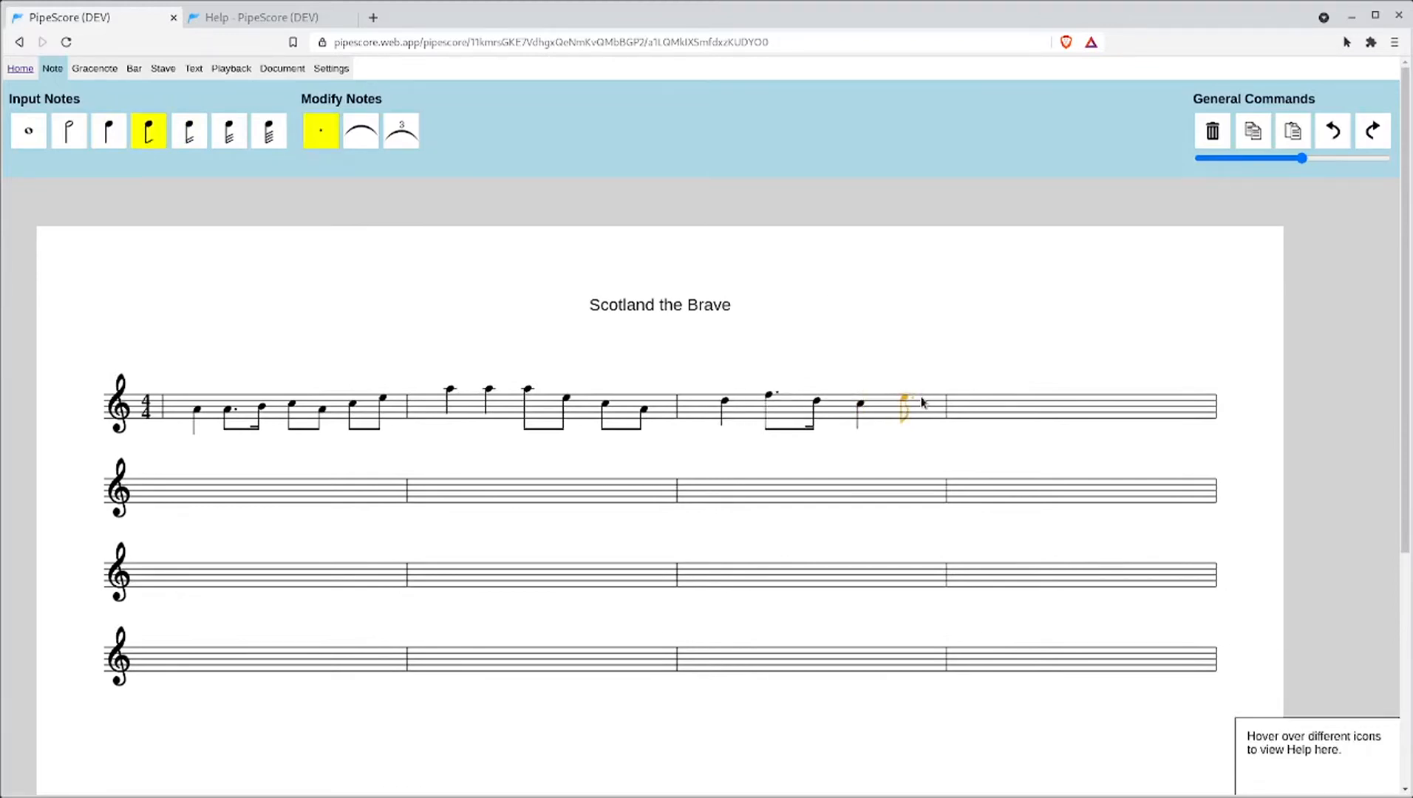
click(189, 131)
click(925, 407)
key(Escape)
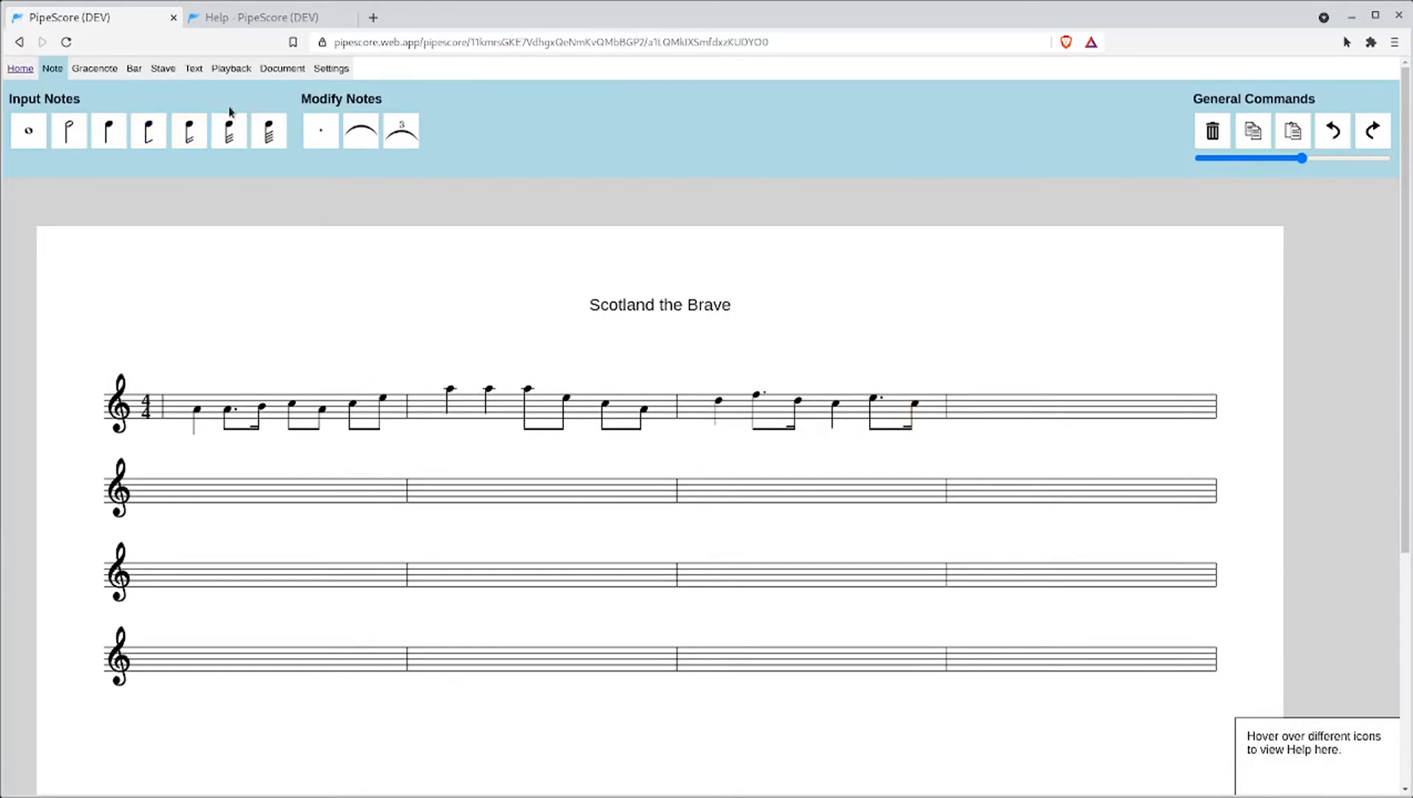
- Enter crotchets on B and E at the start of the fourth bar
click(109, 131)
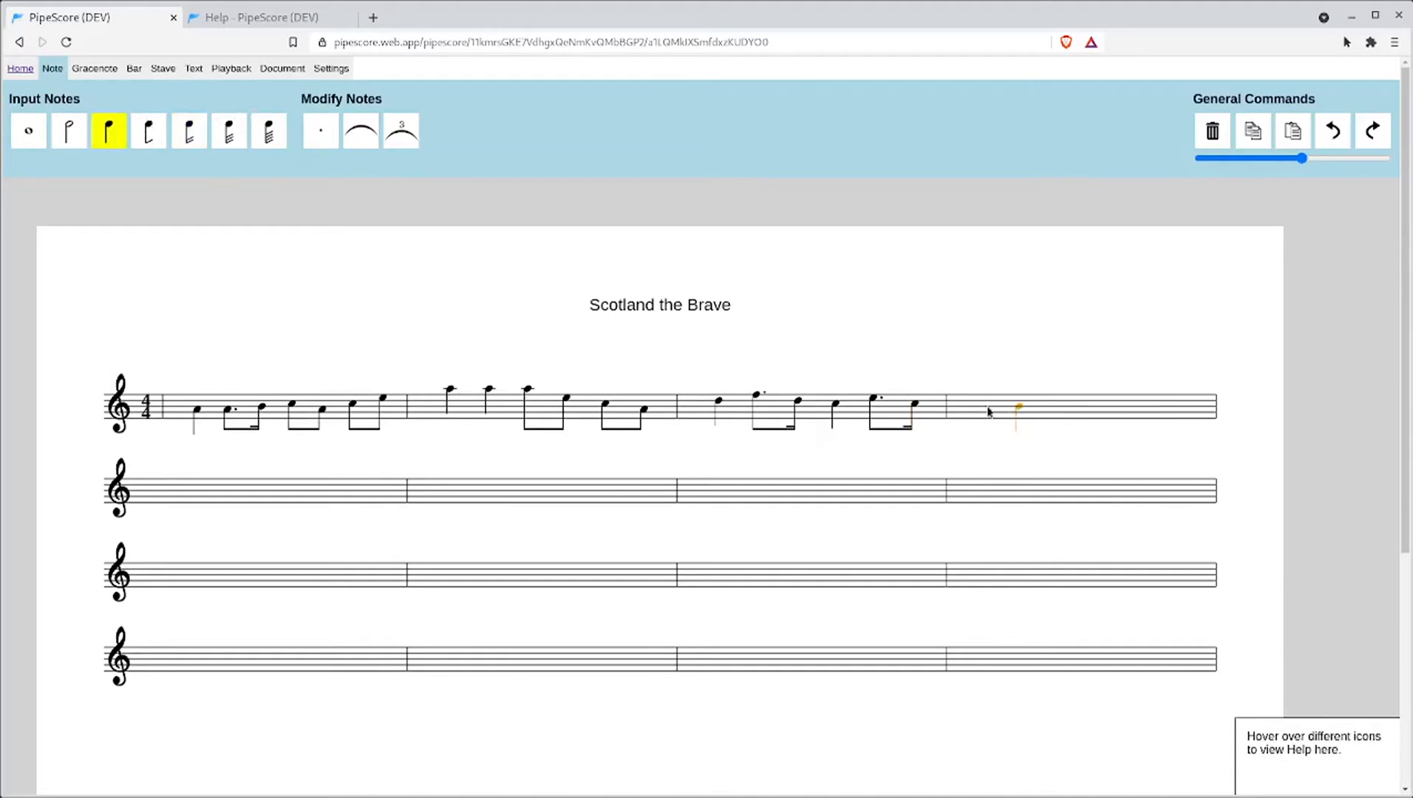
click(1131, 411)
click(1142, 402)
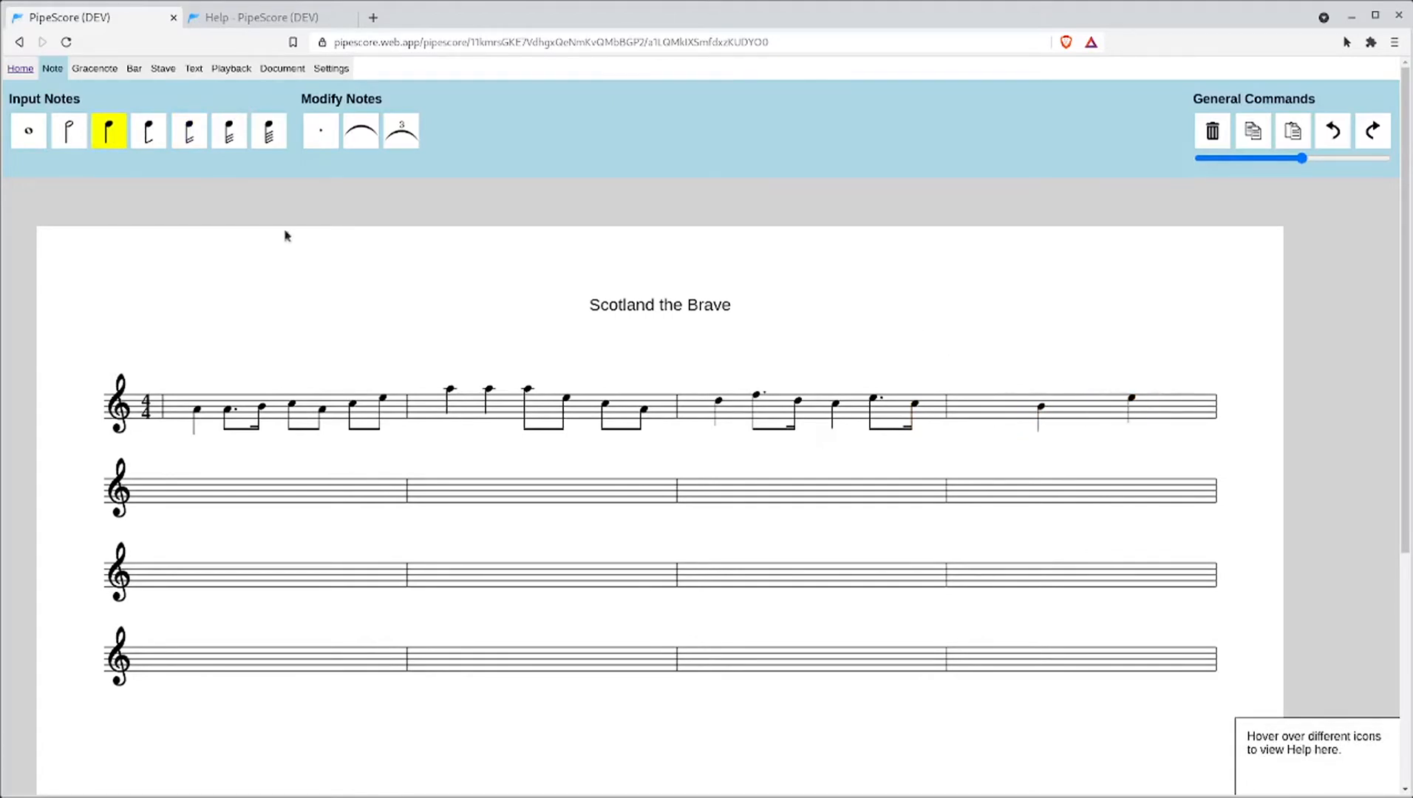
- Add a dotted quaver on E and a semiquaver on F after the two crotchets in the fourth bar
click(147, 133)
click(320, 132)
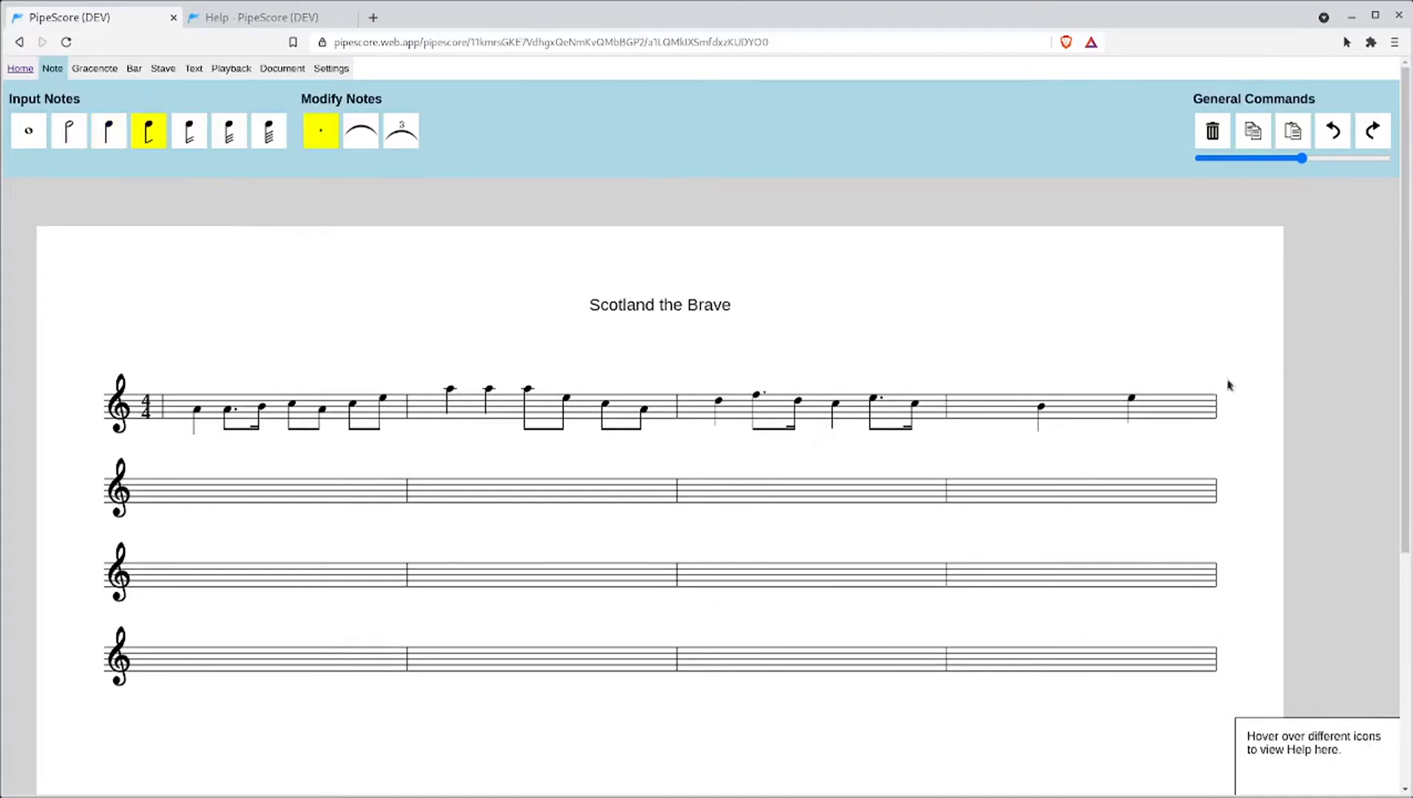
click(1180, 402)
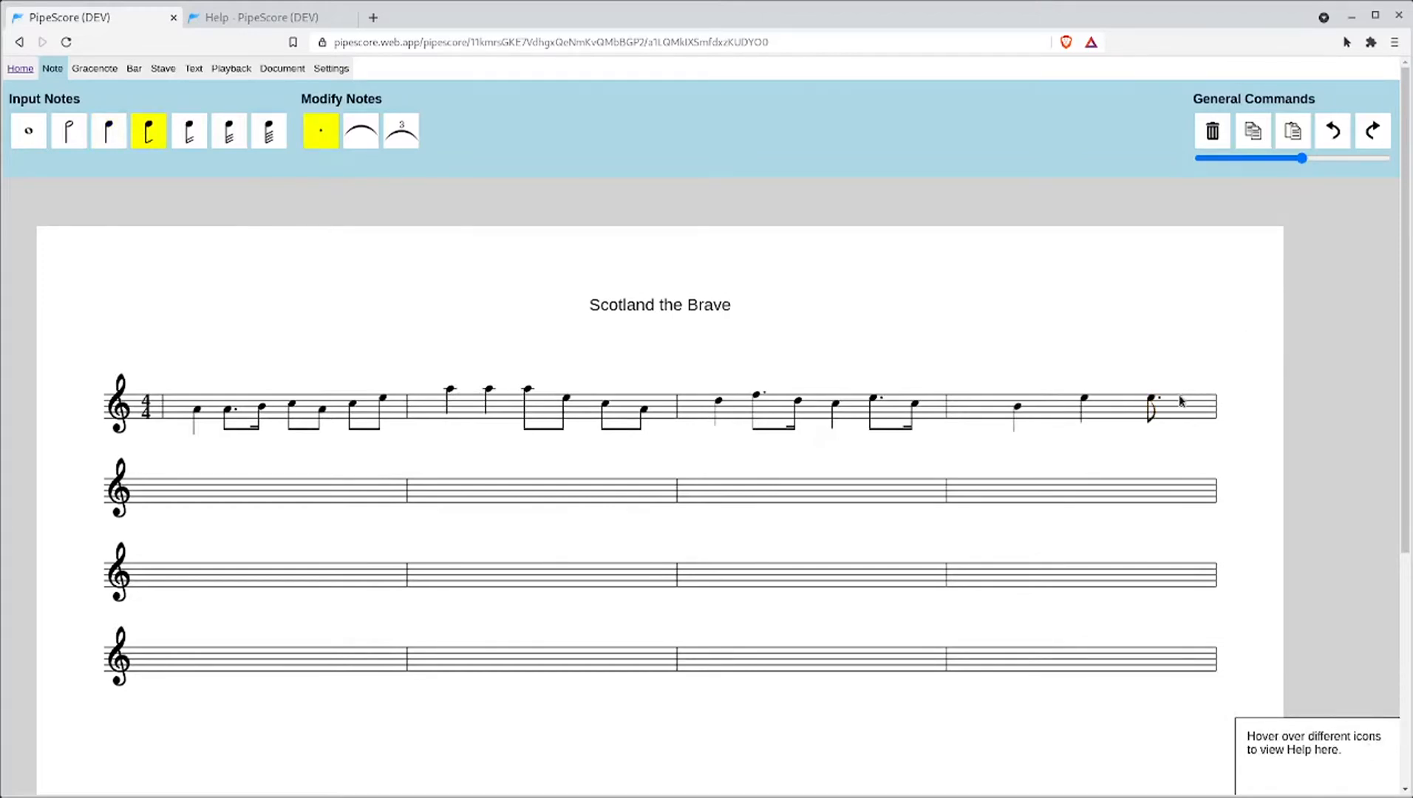
click(191, 132)
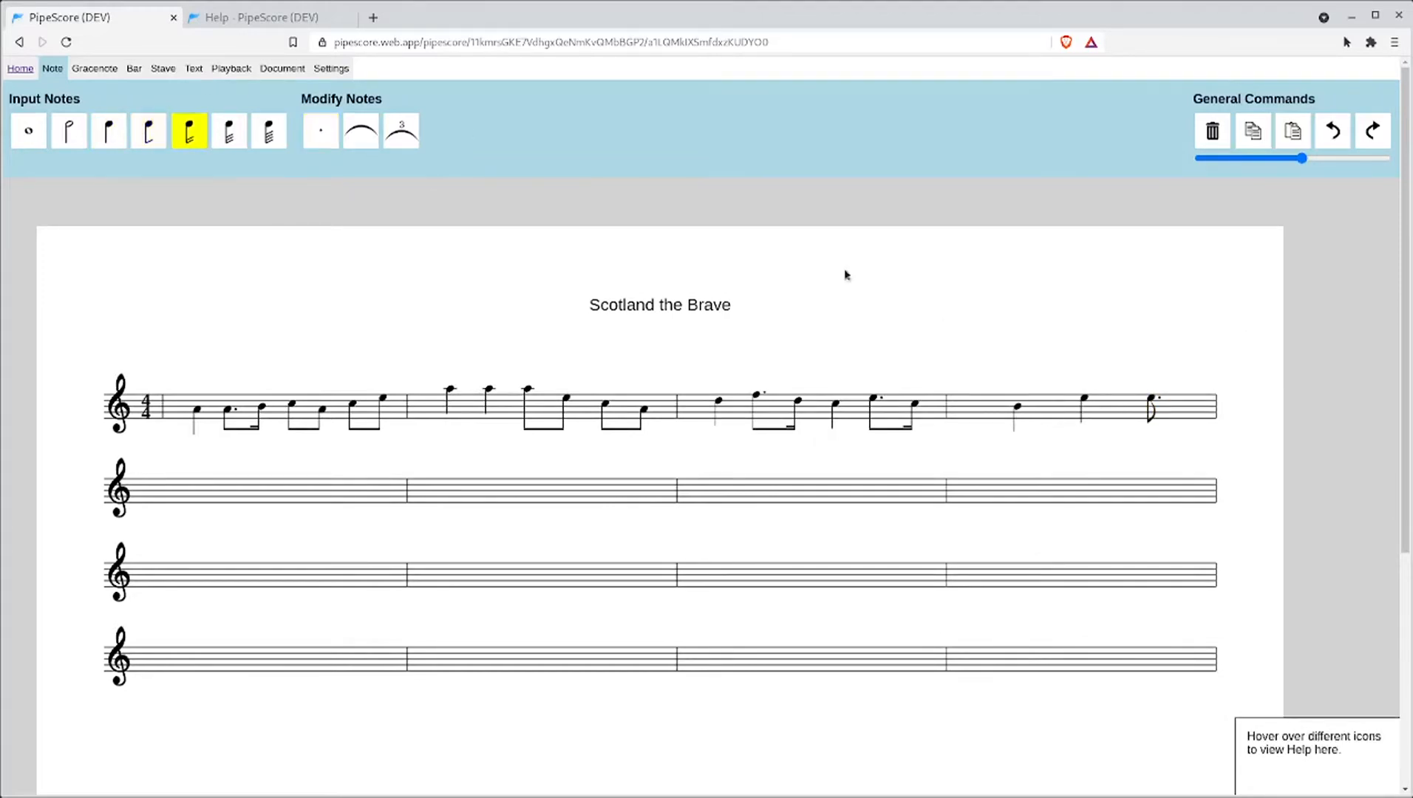
click(1169, 395)
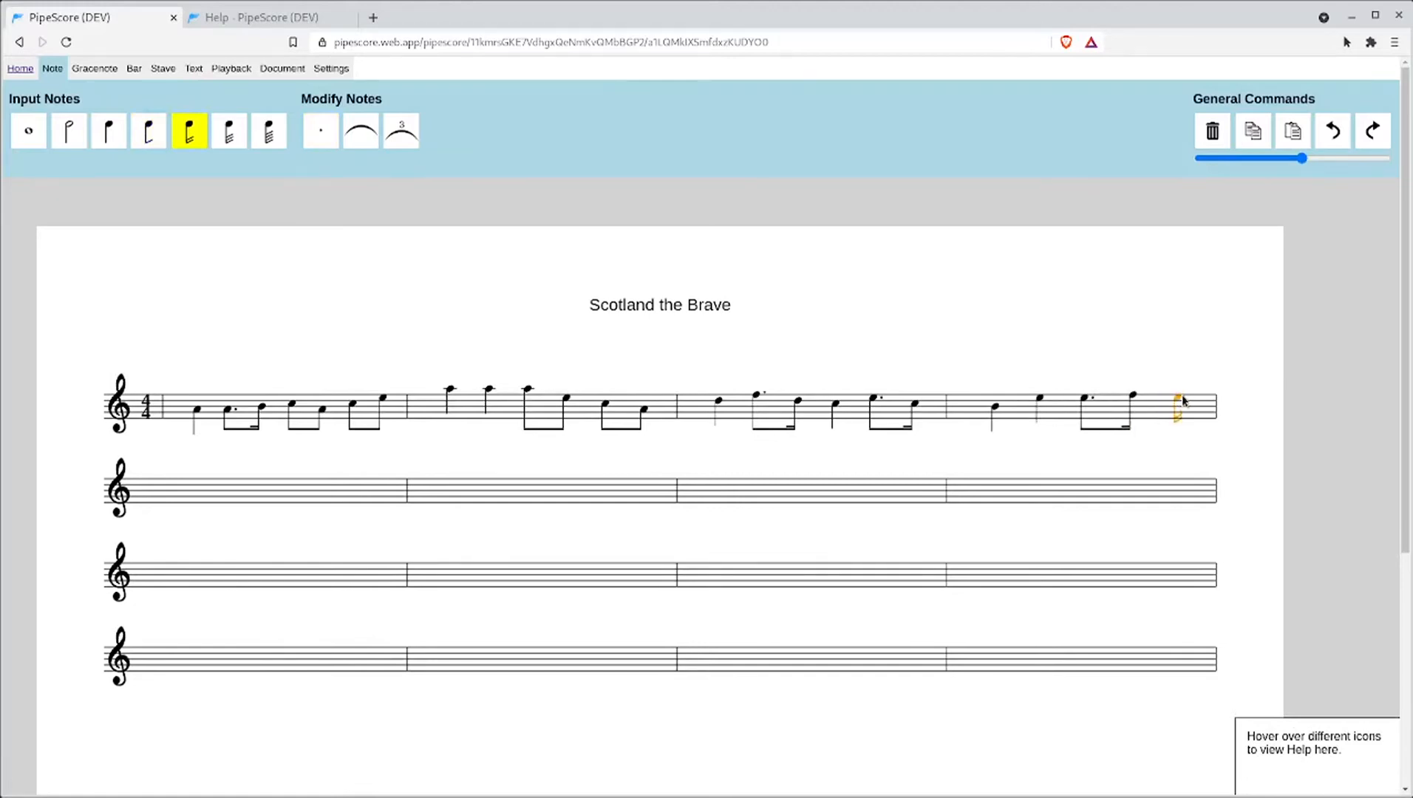
- Finish the fourth bar with four semiquavers on E, D, C and B and stop entering notes
click(1183, 399)
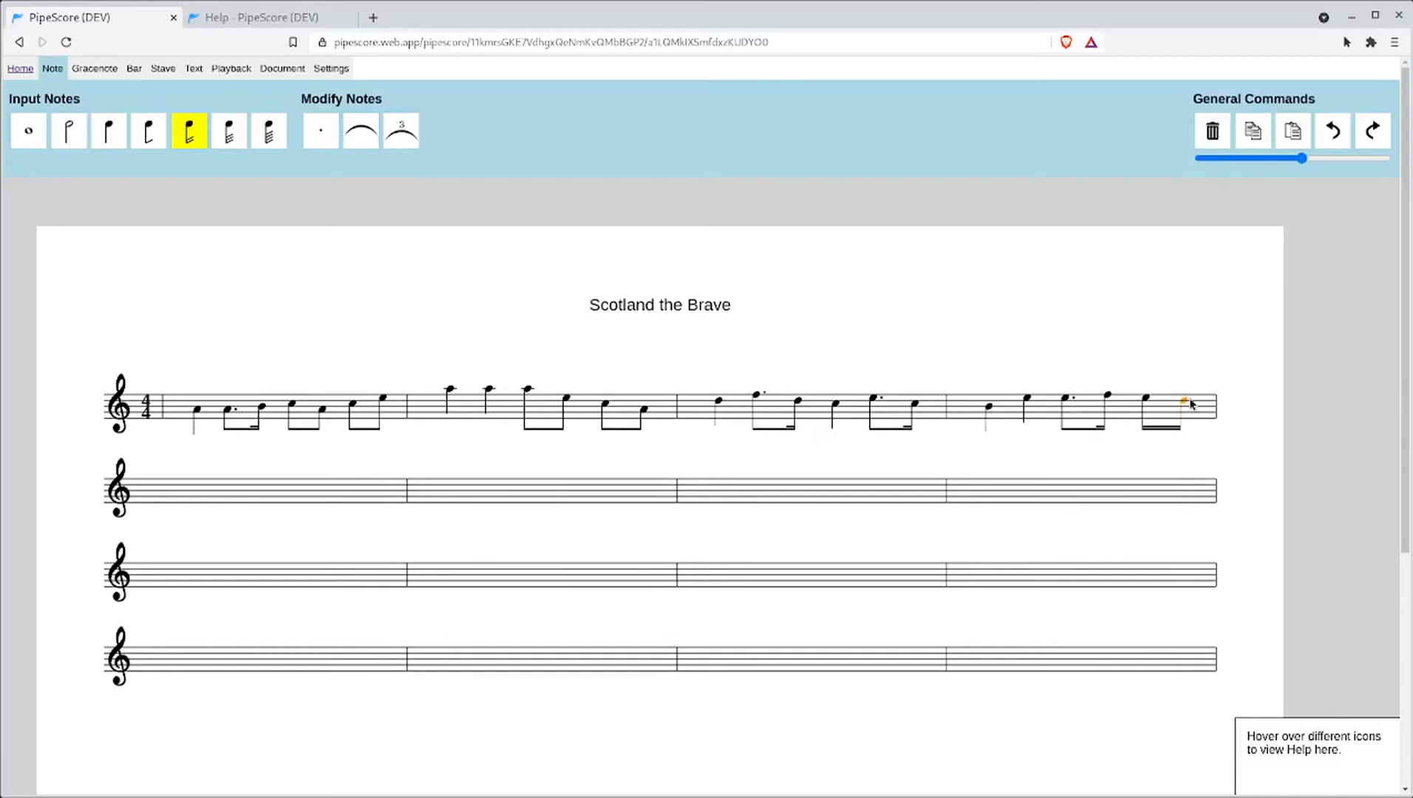
click(1198, 405)
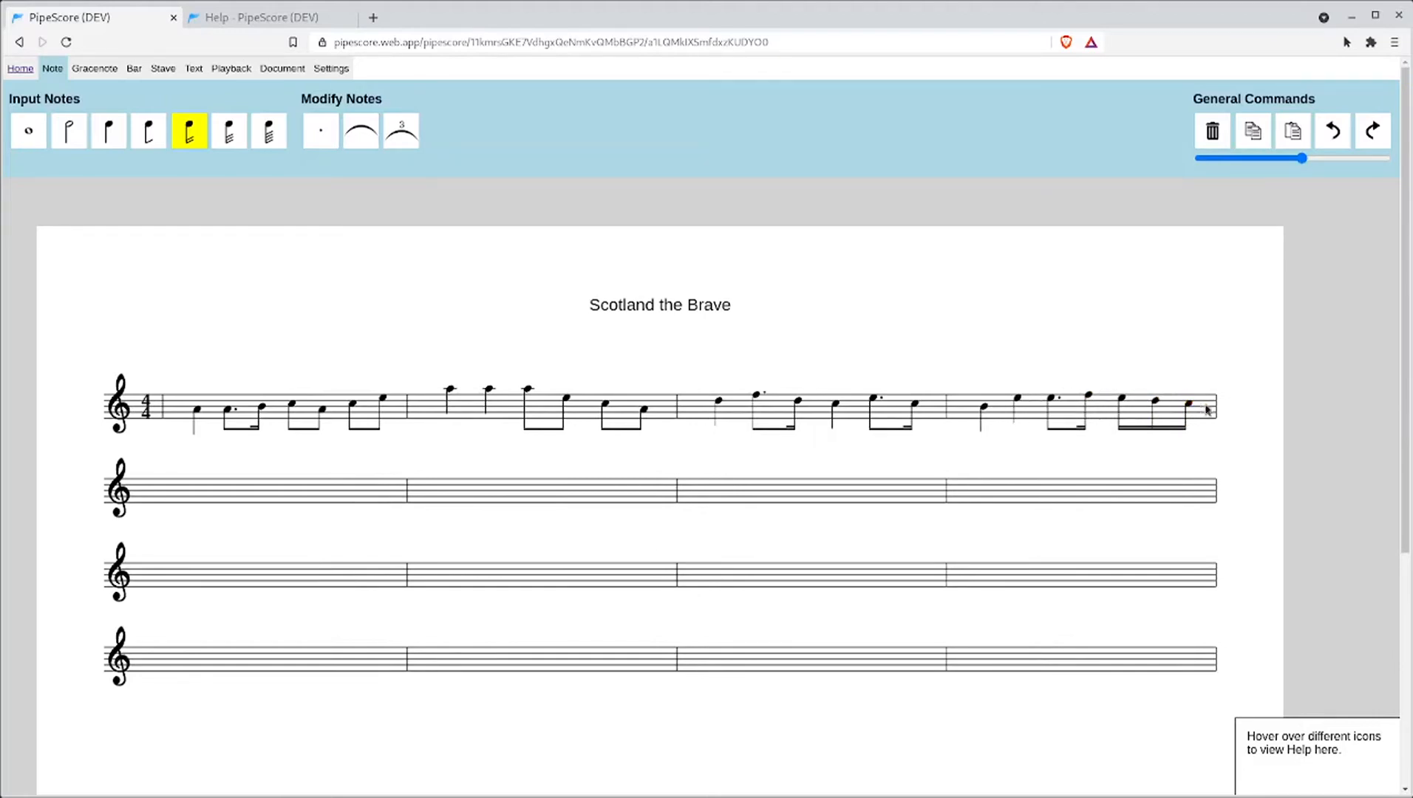
click(1206, 407)
click(1212, 408)
click(1107, 325)
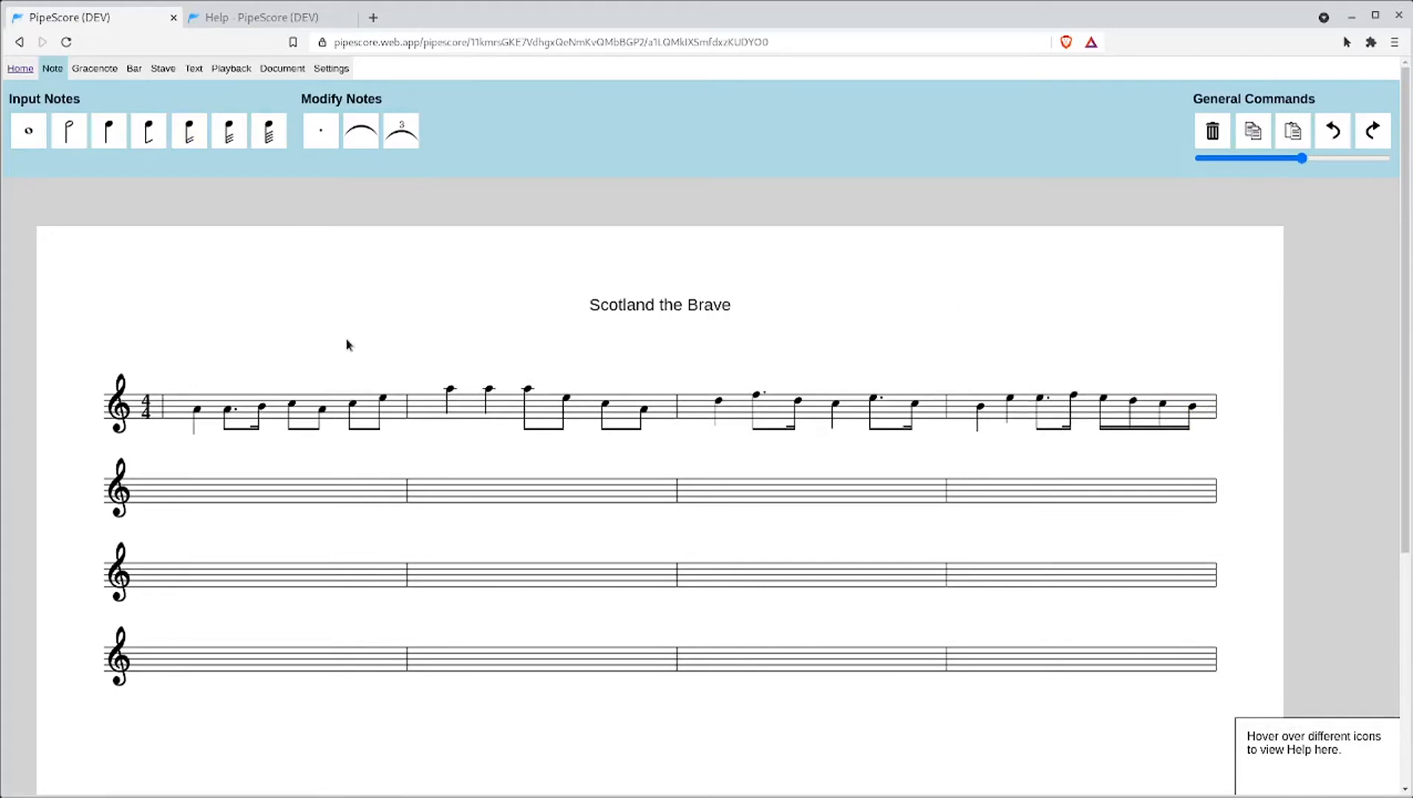
- Place a single high G gracenote before the opening low A crotchet of the first bar
click(78, 68)
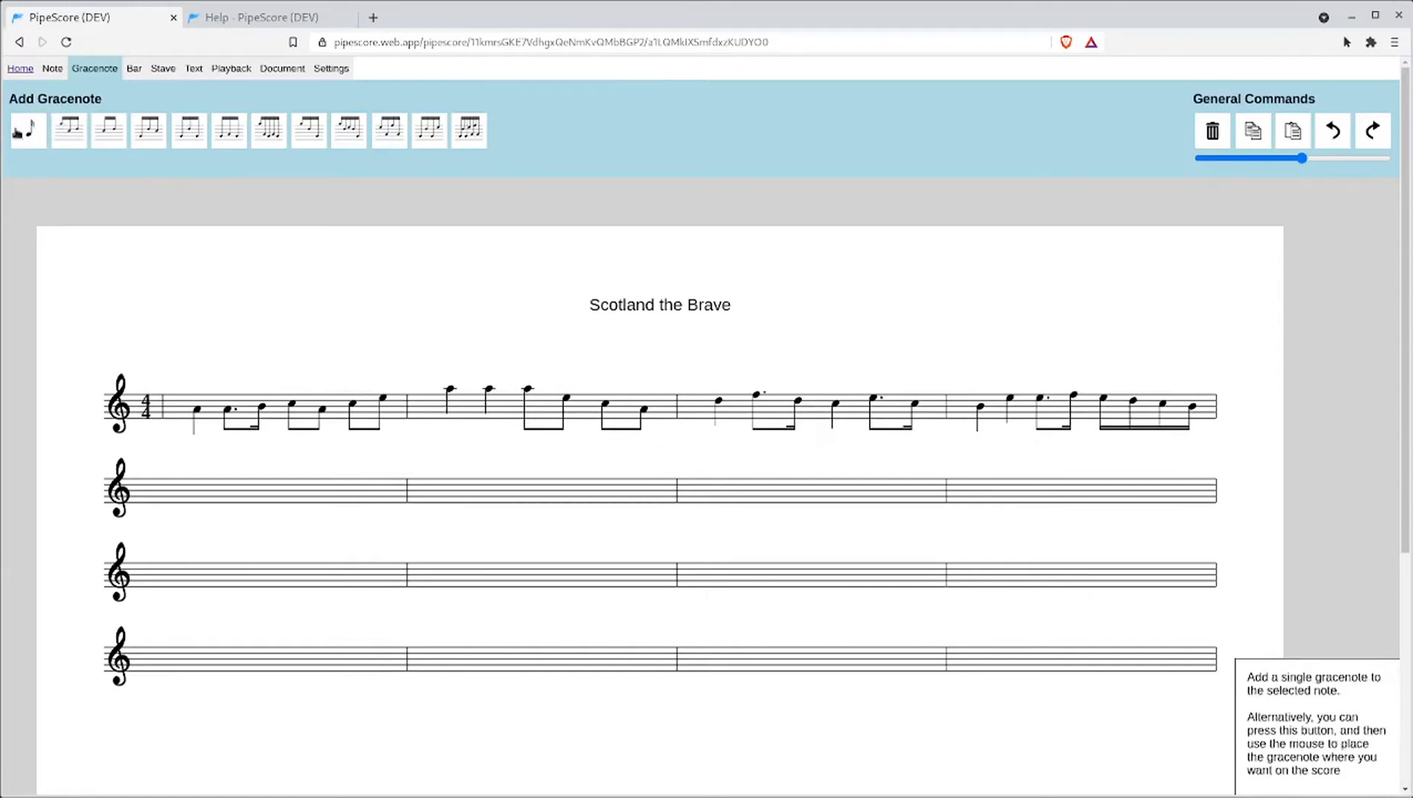
click(24, 132)
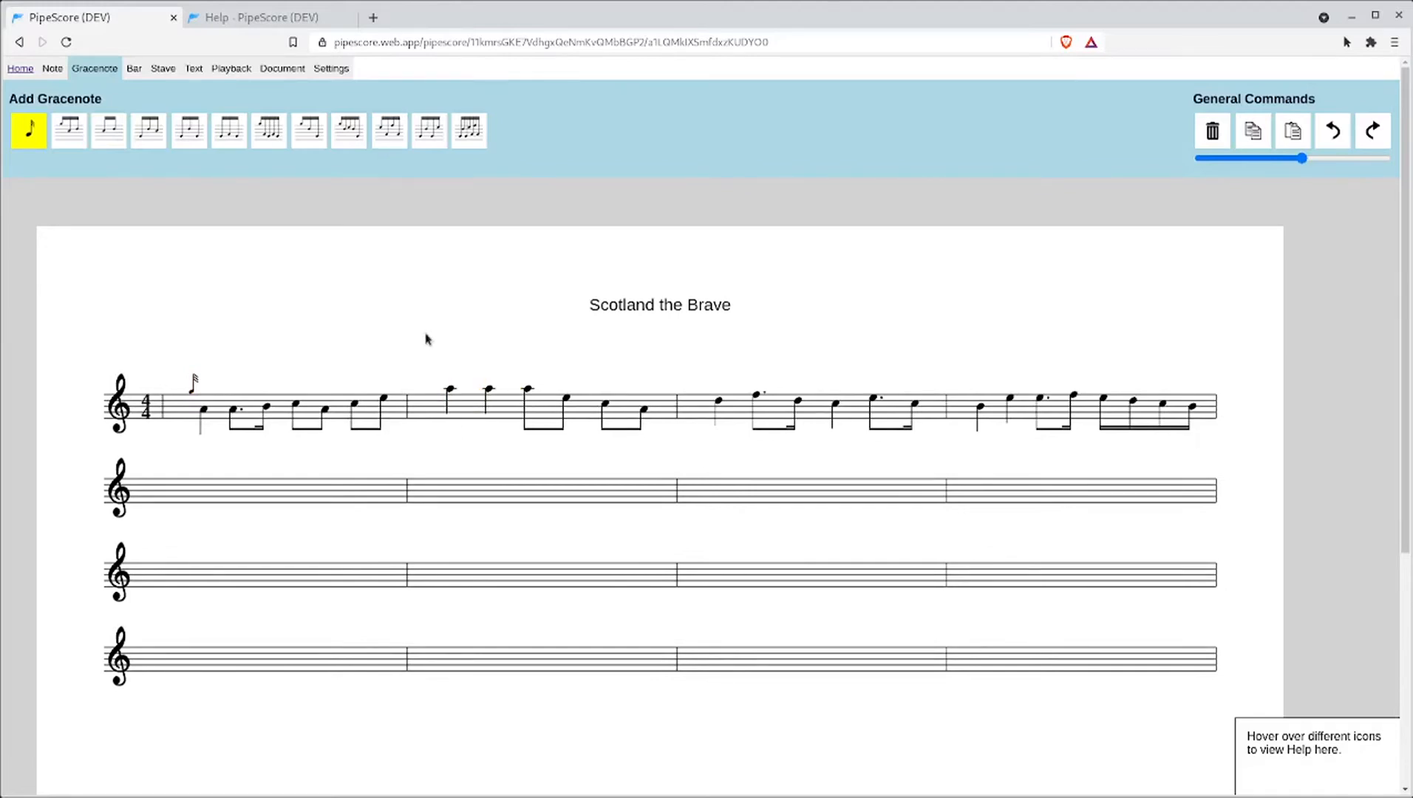
key(Escape)
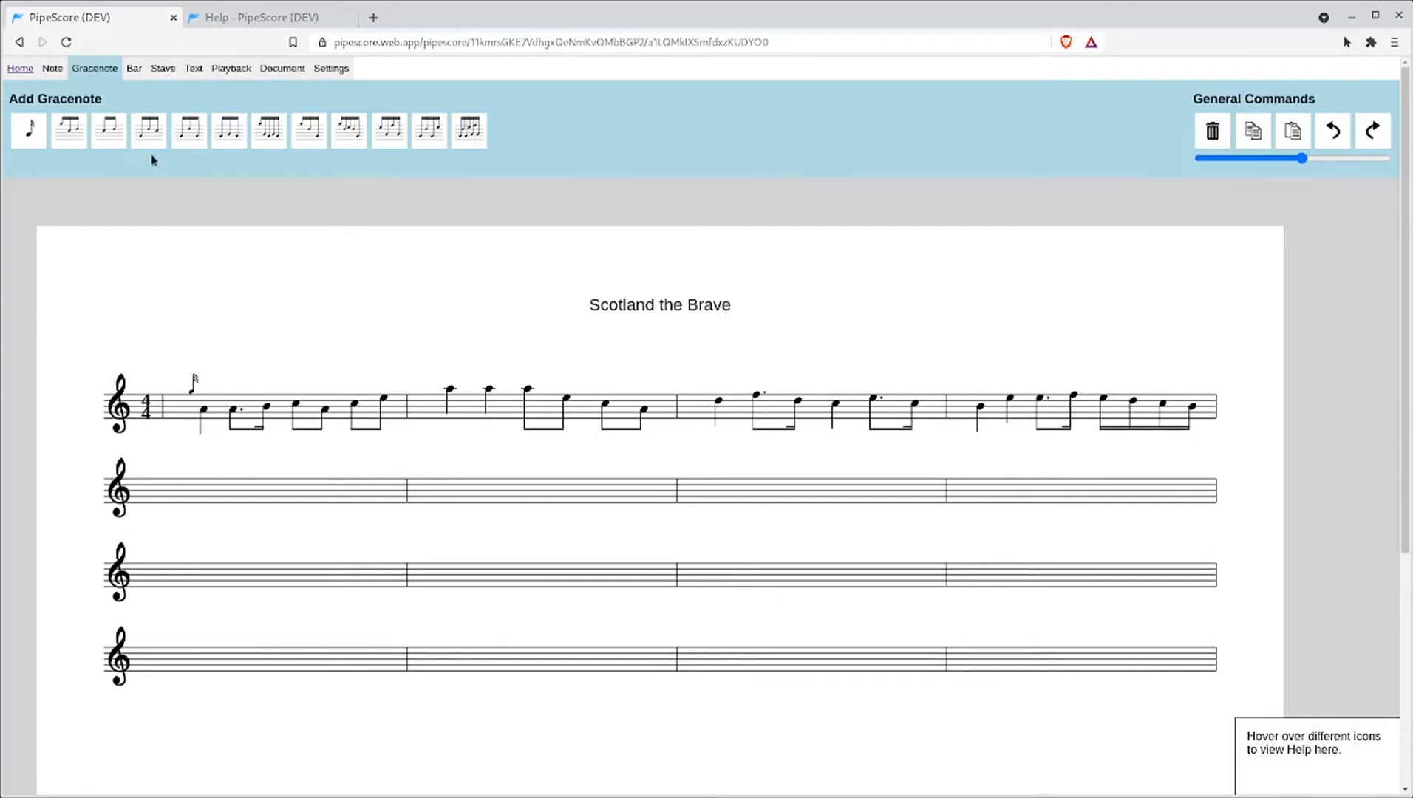
- Add a toarluath to the dotted quaver on low A in the first bar
click(77, 134)
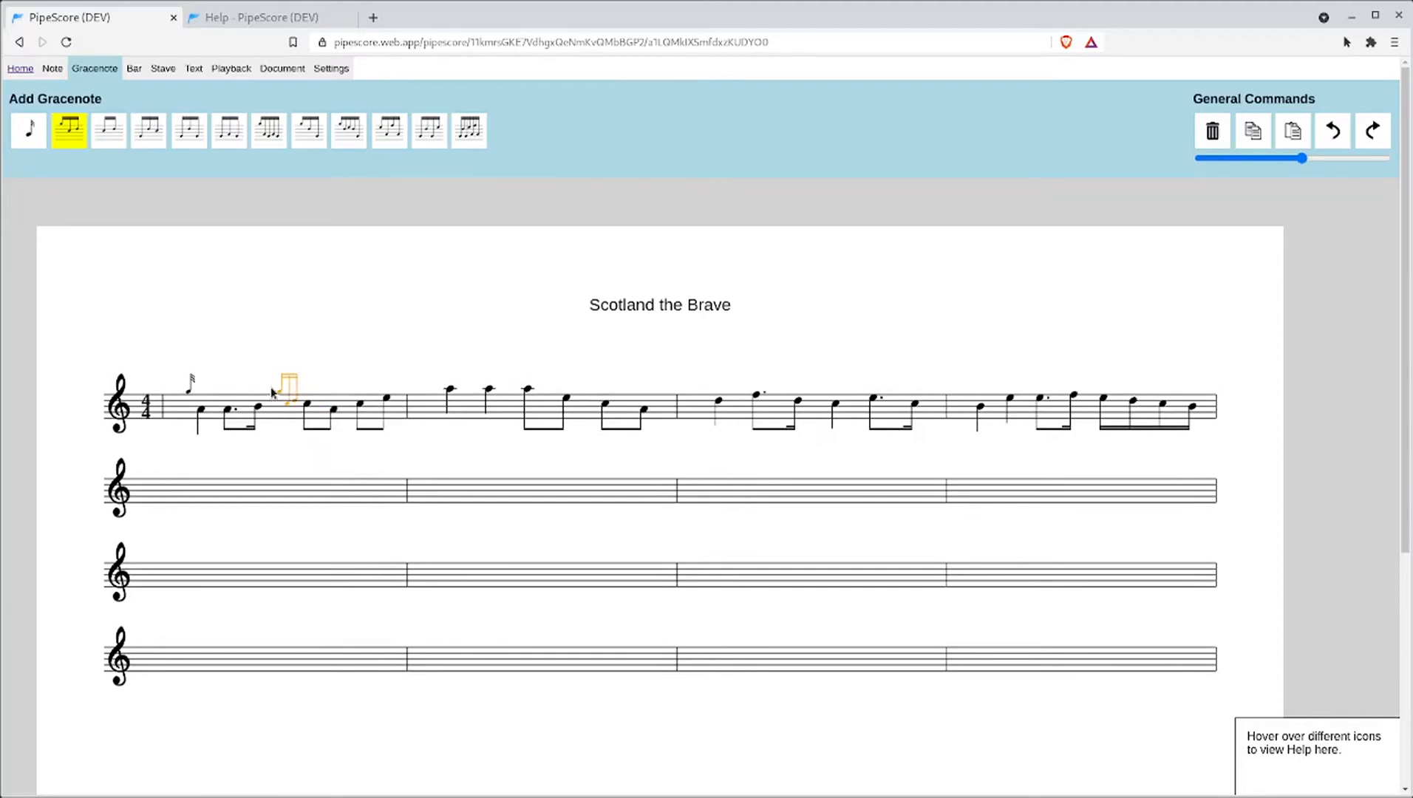
key(Escape)
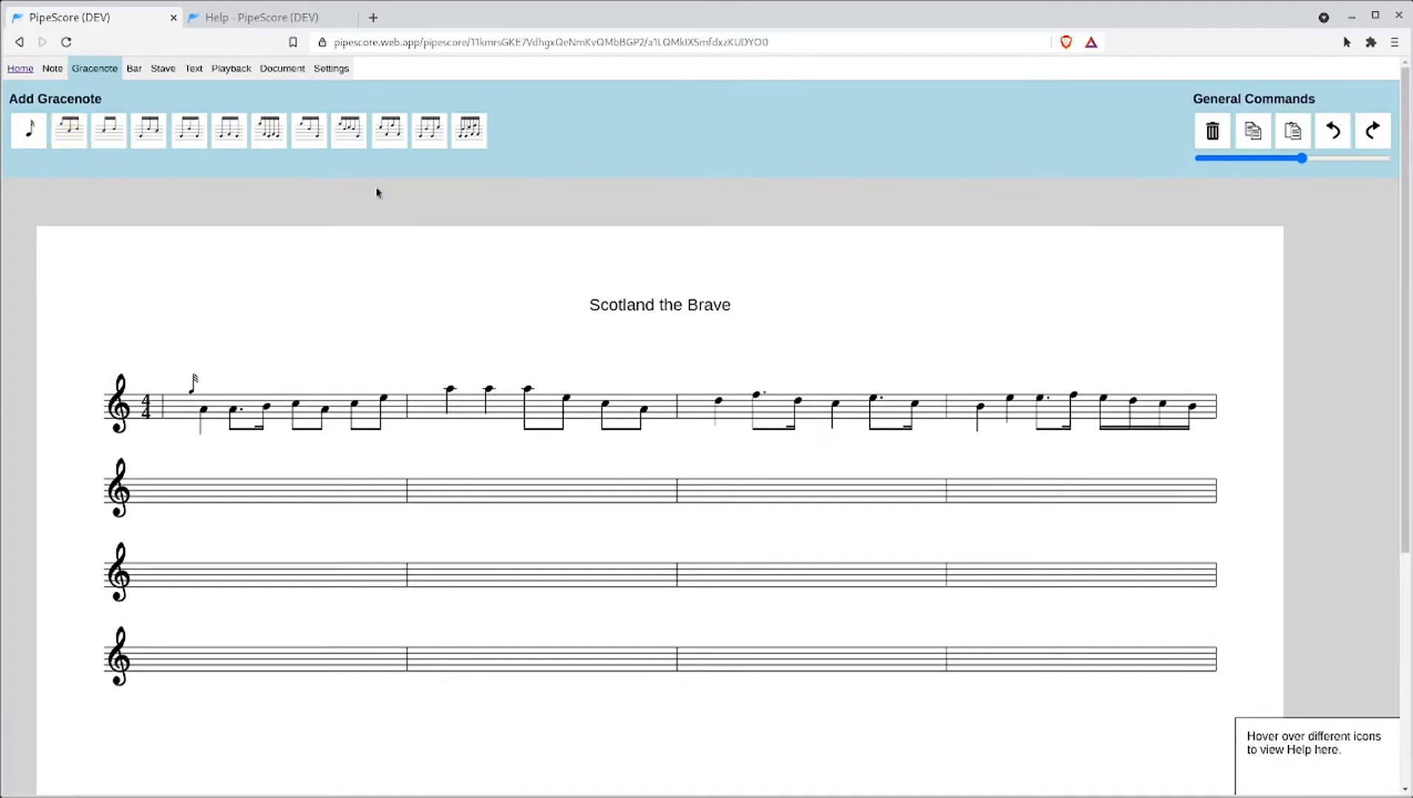
click(427, 133)
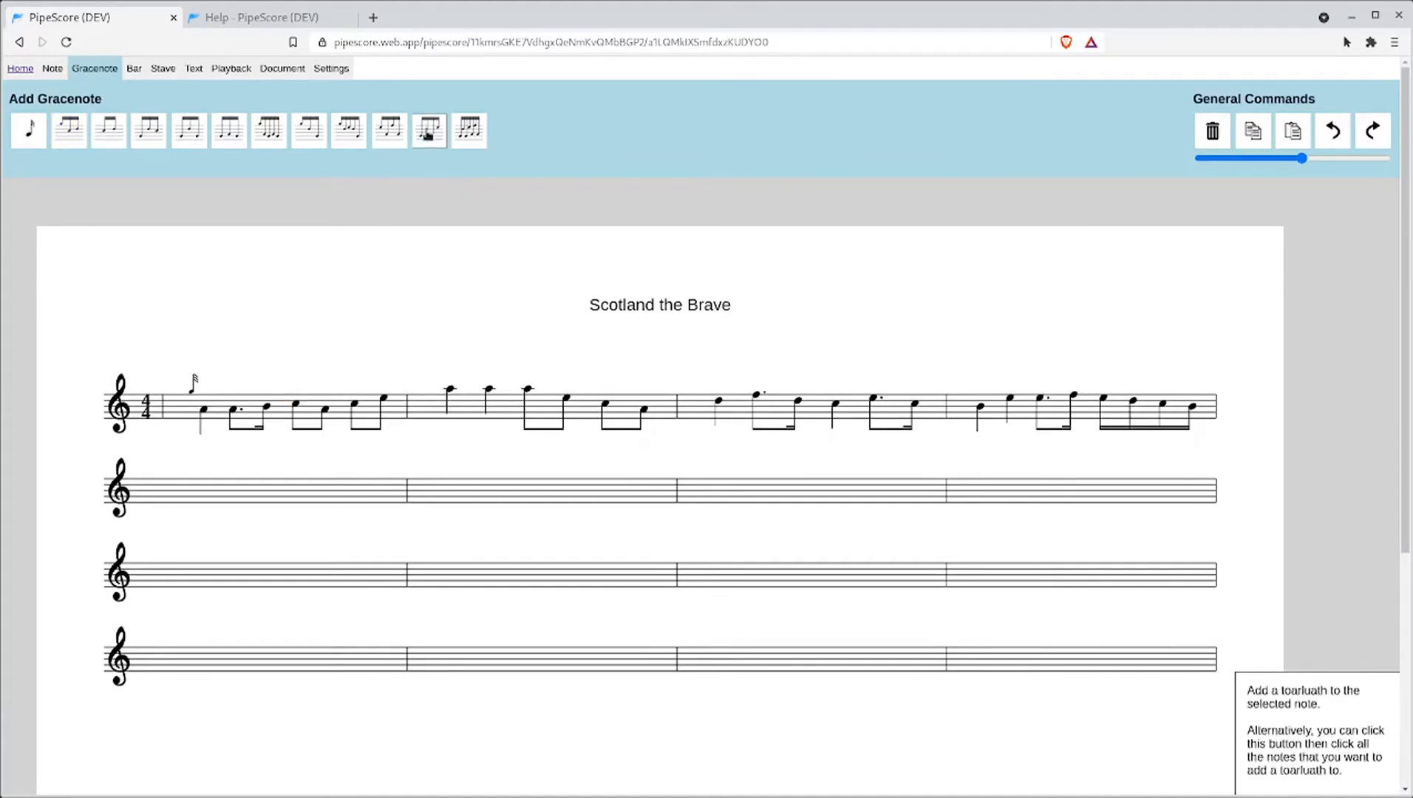
click(231, 406)
key(Escape)
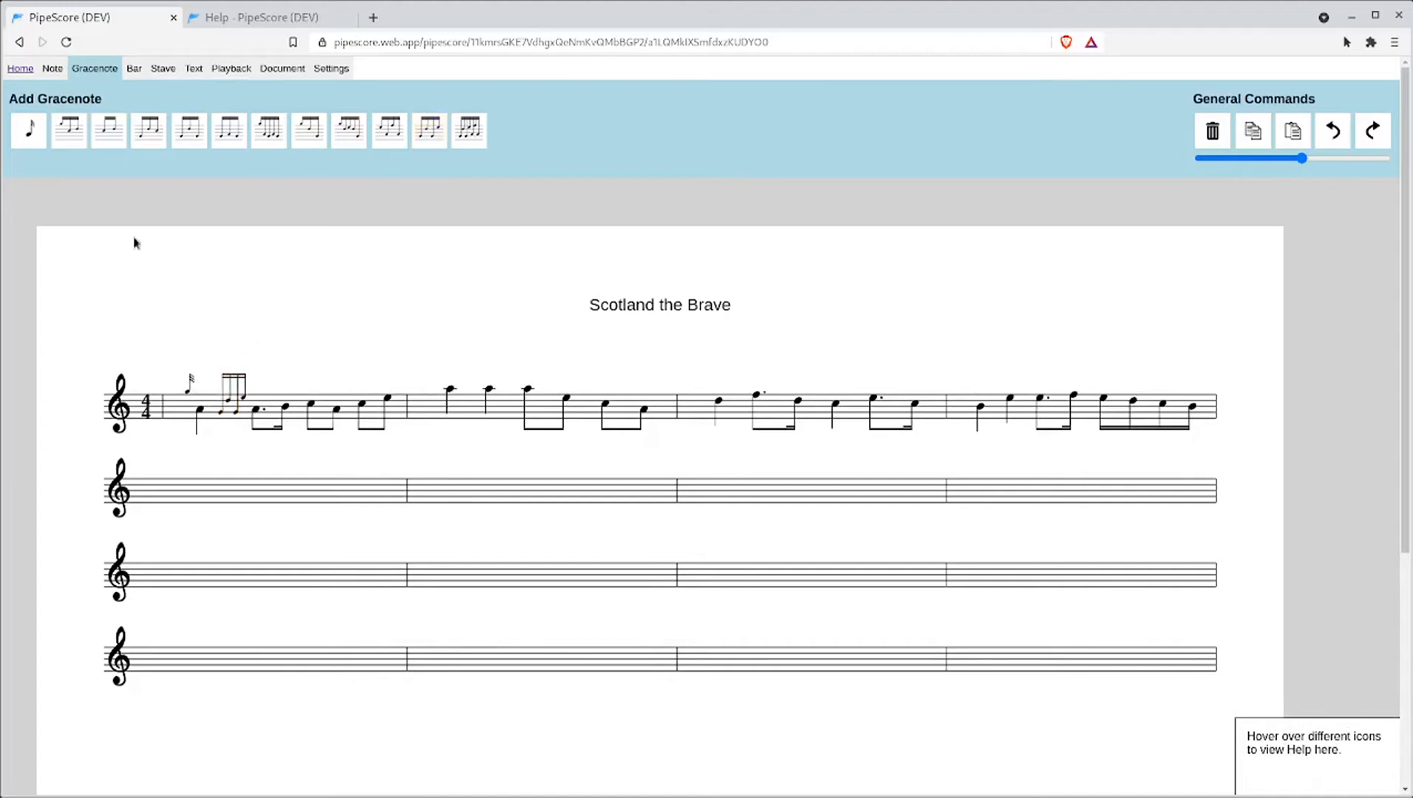
- Add doublings to both C quavers in the first bar
click(69, 130)
click(310, 405)
click(355, 408)
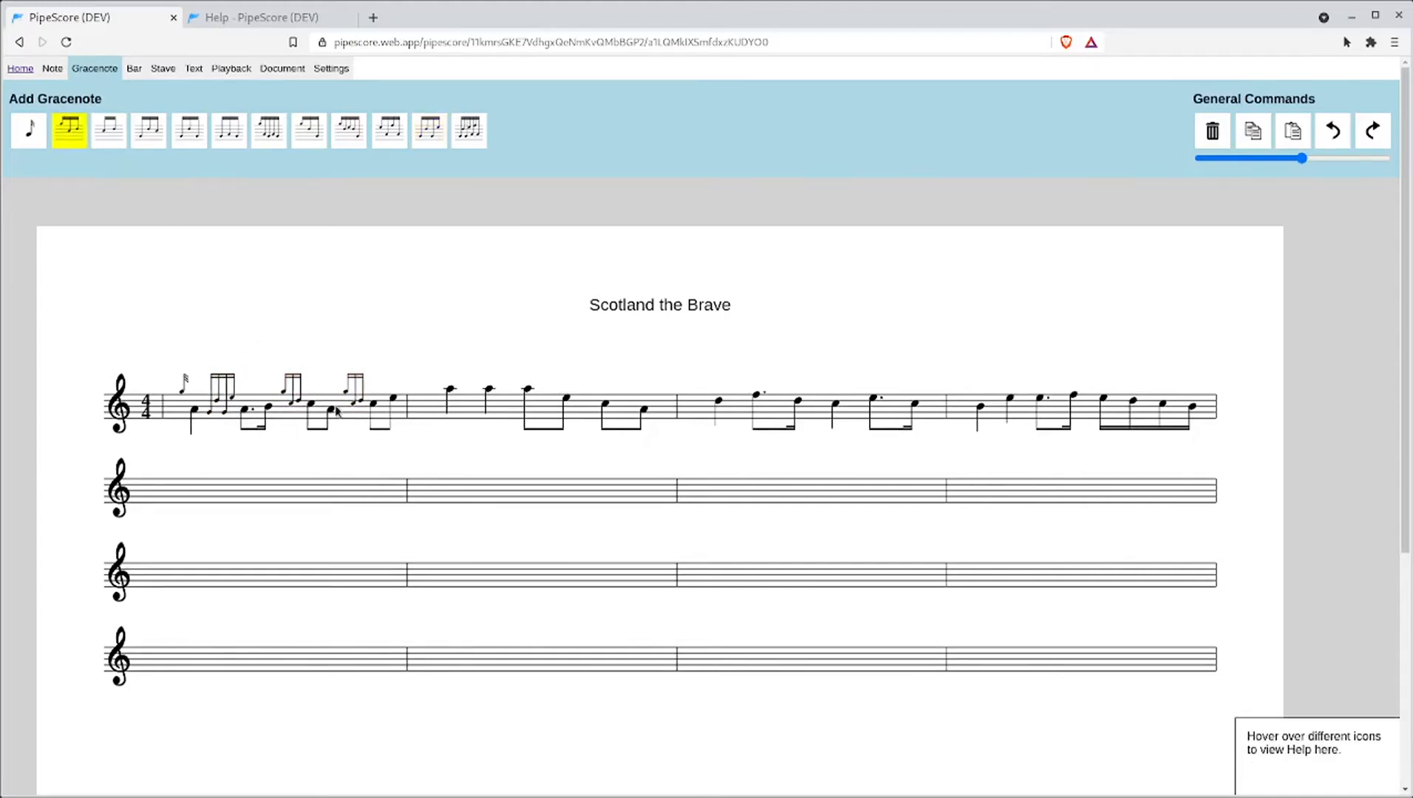
- Embellish the second bar with doublings on the two high A crotchets and the C quaver, and a grip on the high A quaver
click(436, 395)
click(488, 391)
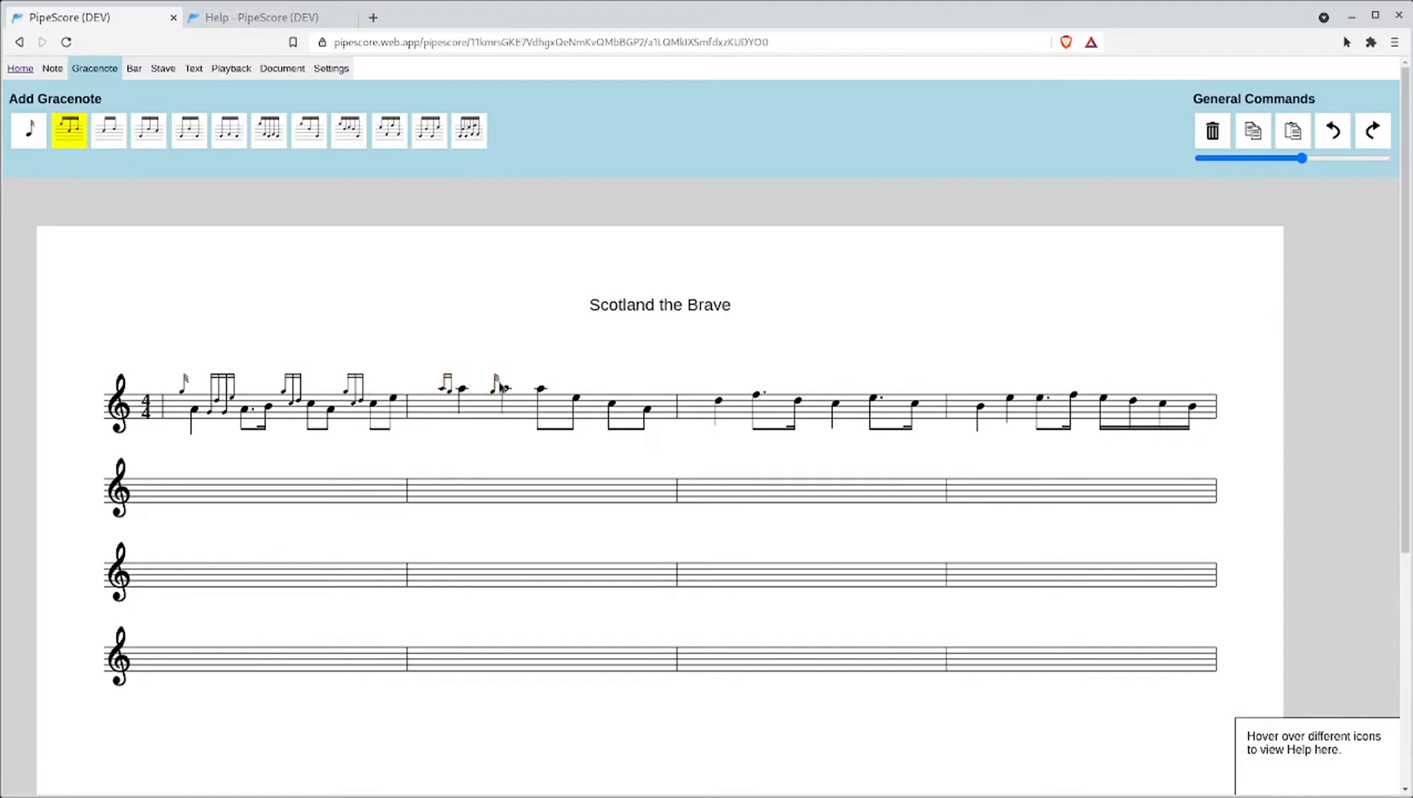
click(189, 130)
click(68, 130)
click(624, 403)
- Add a throw to the opening D of the third bar and doublings to its C crotchet and dotted E quaver
click(149, 130)
click(694, 395)
click(69, 130)
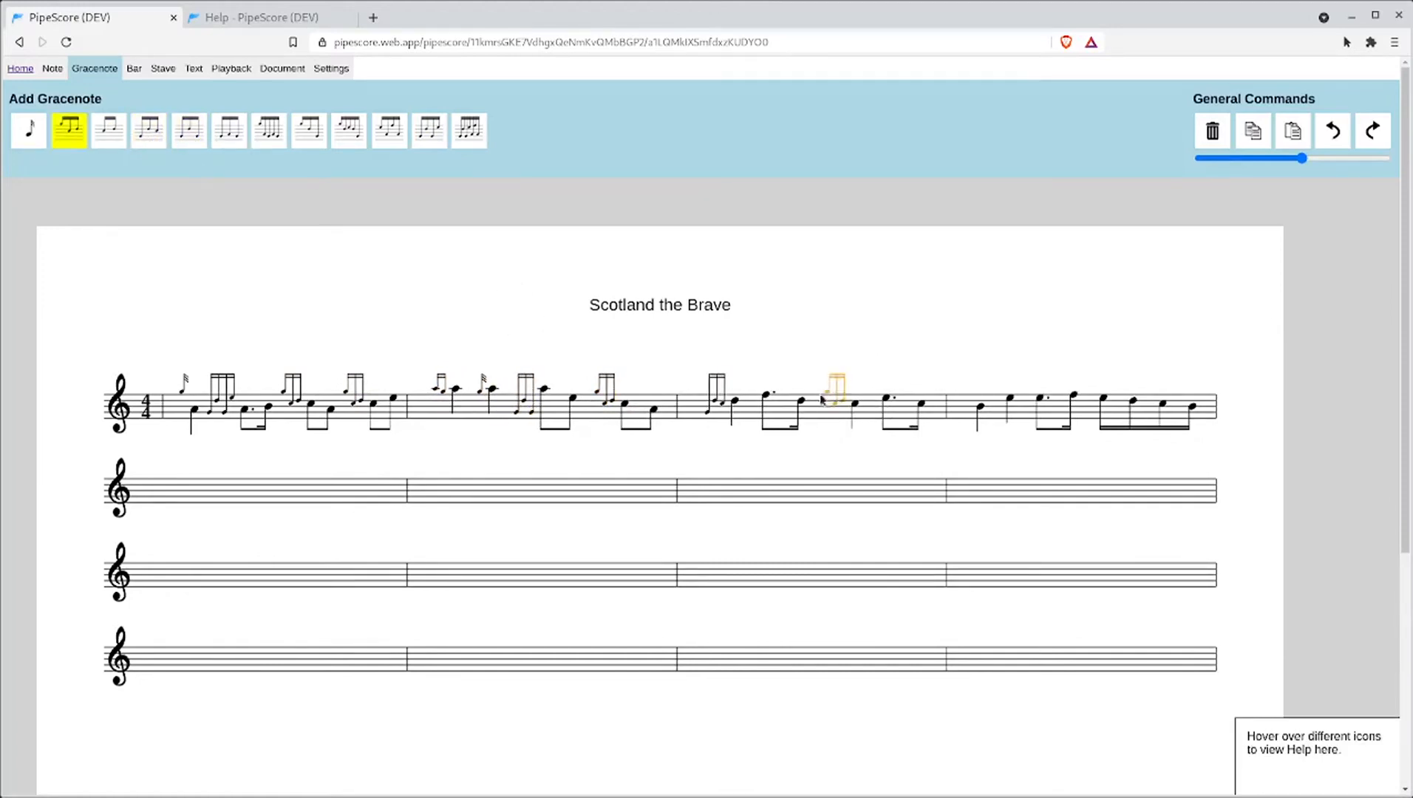
click(839, 384)
click(876, 384)
- Add a G strike to the B crotchet and a doubling to the E crotchet in the fourth bar
click(309, 130)
click(979, 403)
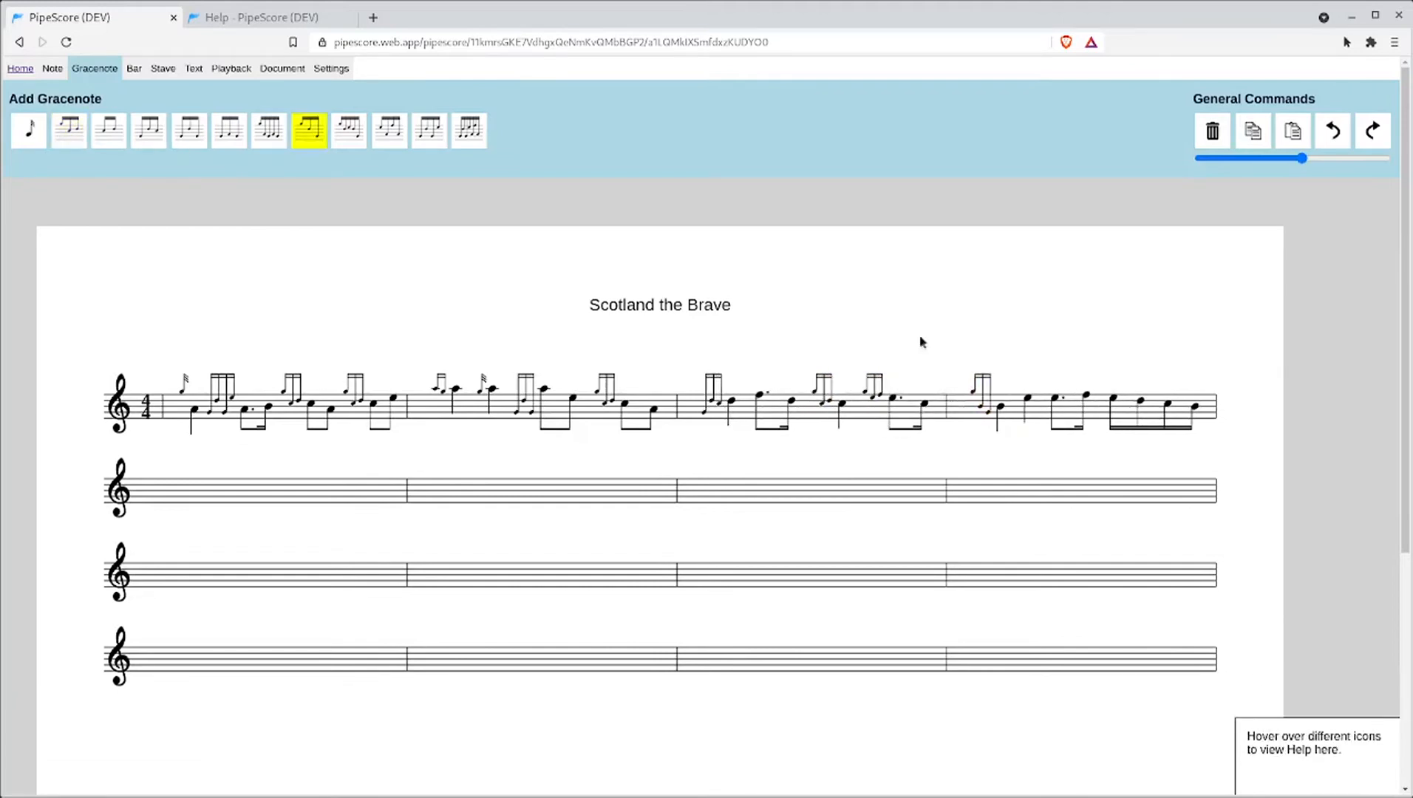
click(69, 130)
click(1031, 396)
- Place single gracenotes before the fourth bar's dotted E, the last low A in each of the first two bars, and the third bar's F
click(30, 130)
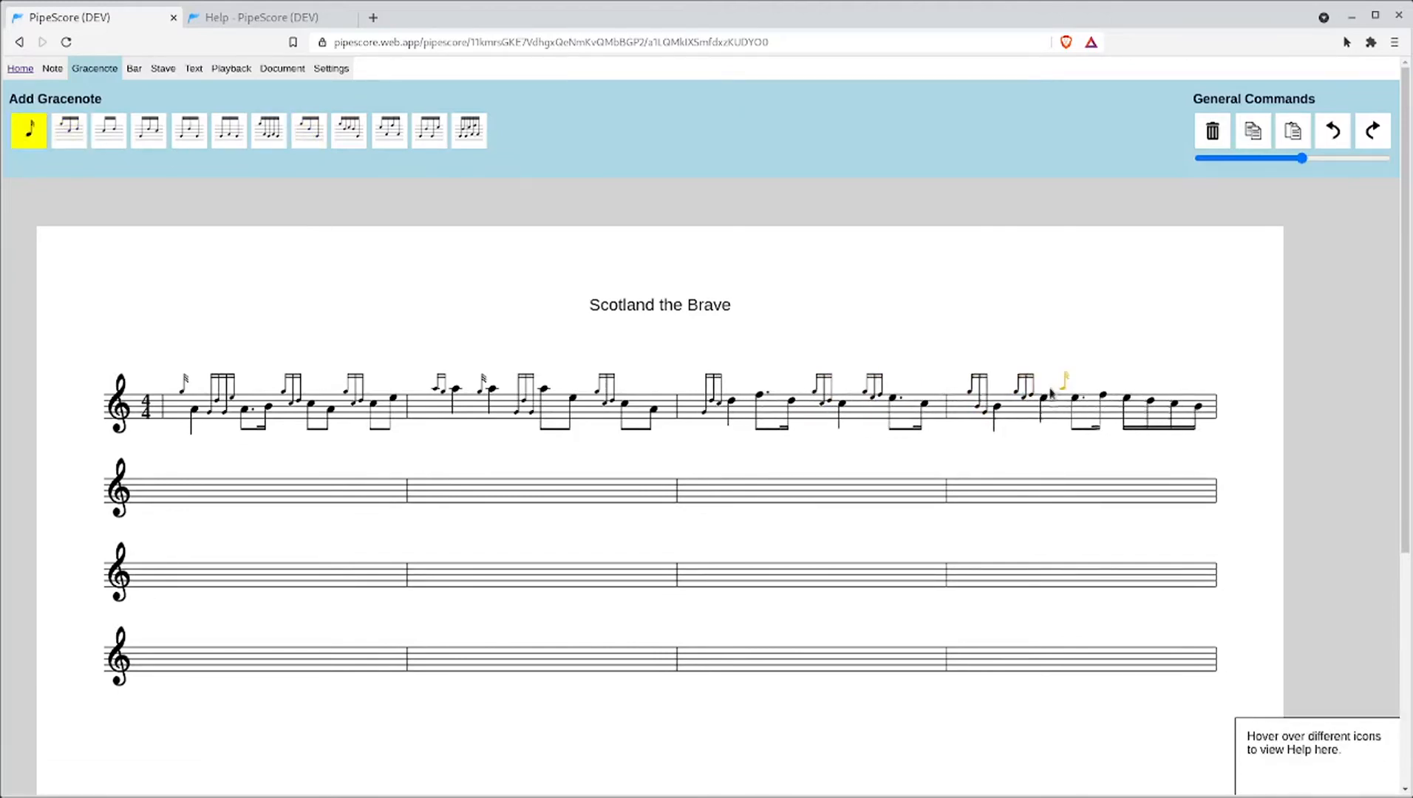
click(1055, 414)
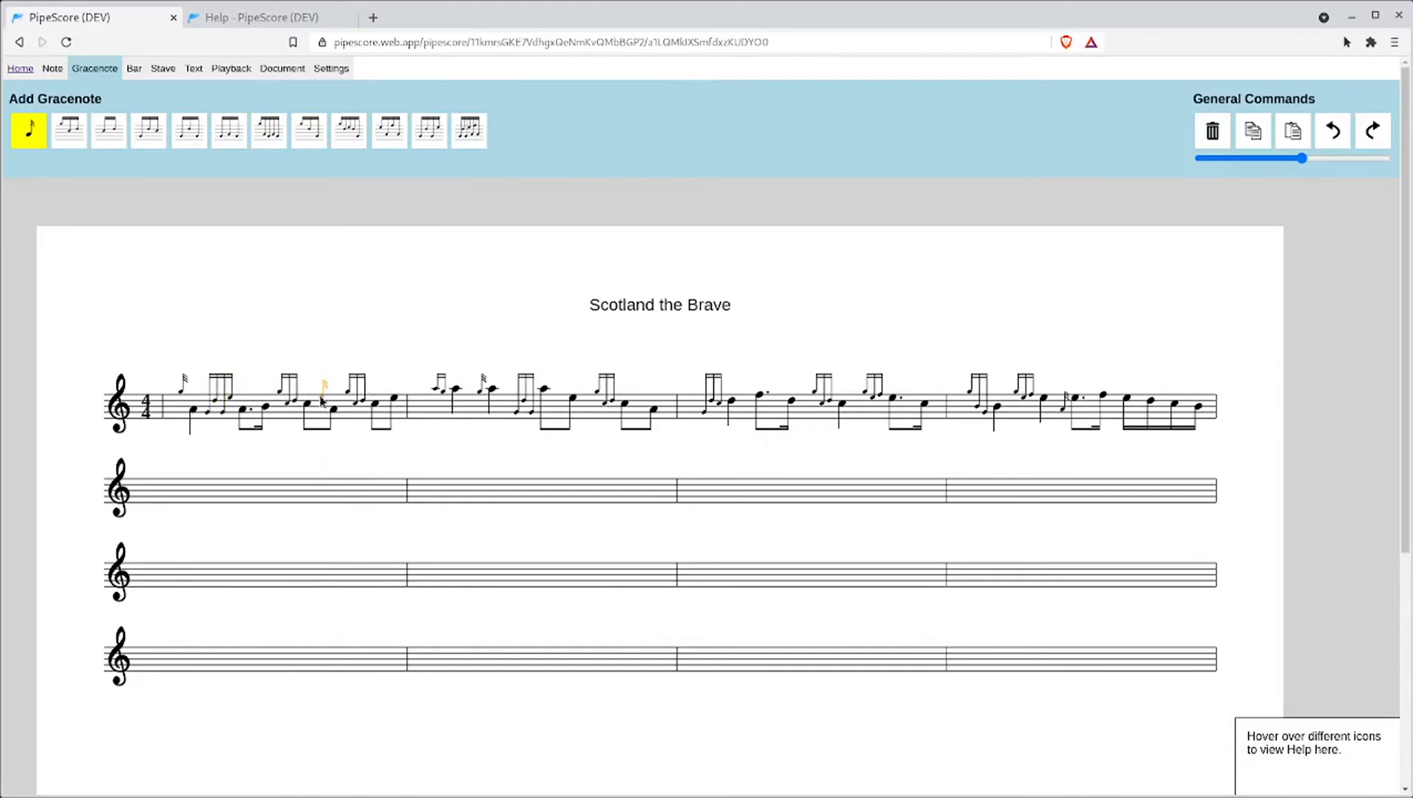
click(637, 401)
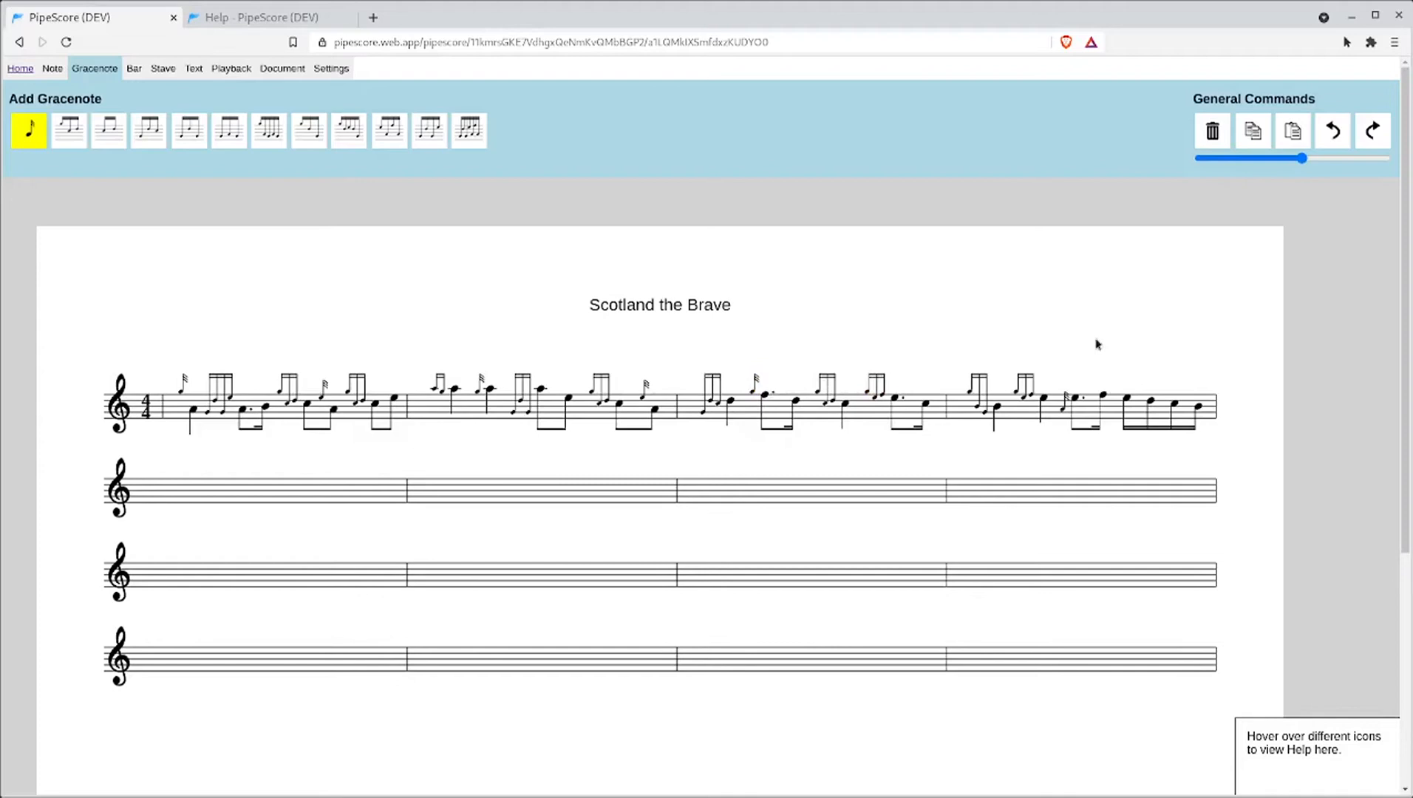
- Add doublings to the E and C semiquavers at the end of the fourth bar and stop adding gracenotes
click(69, 130)
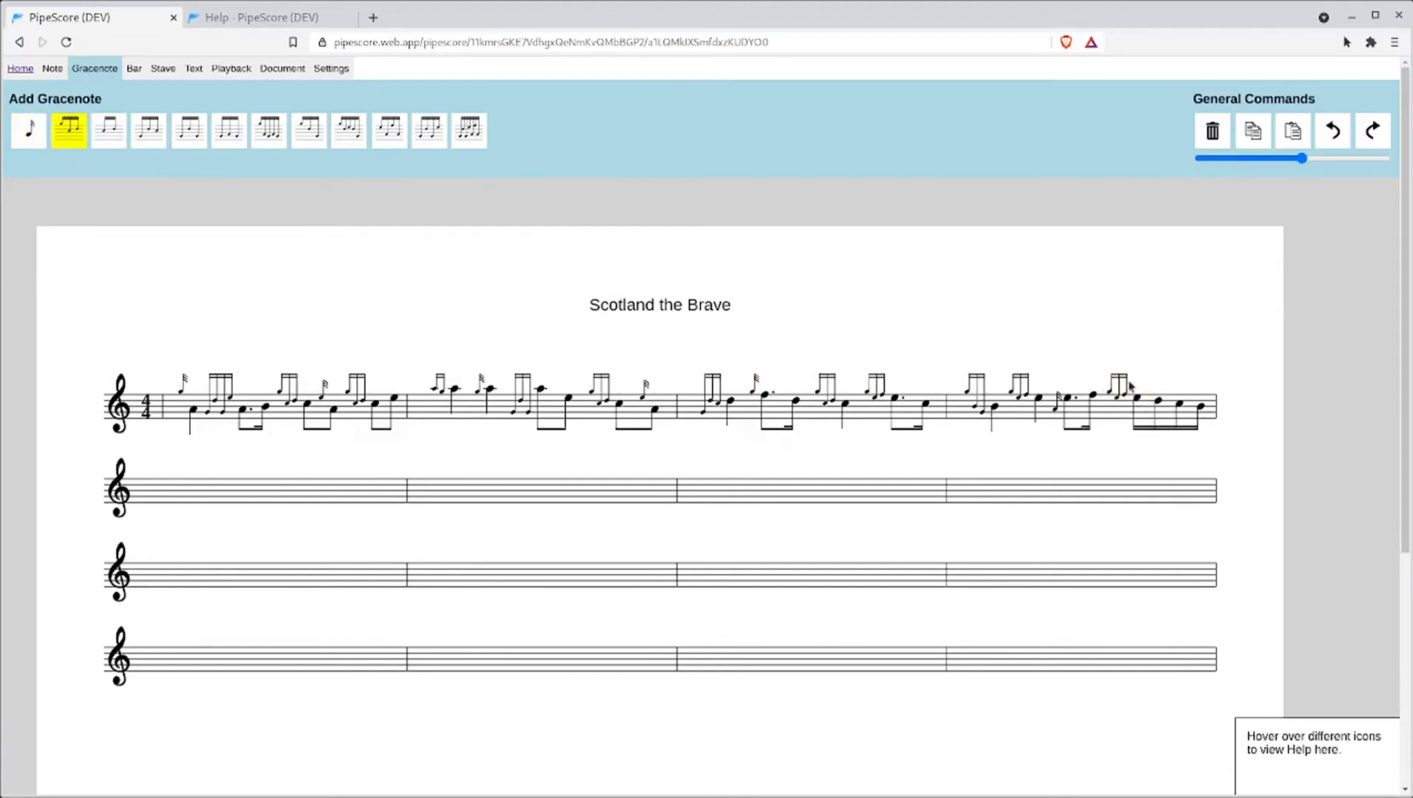
click(1110, 390)
click(1168, 388)
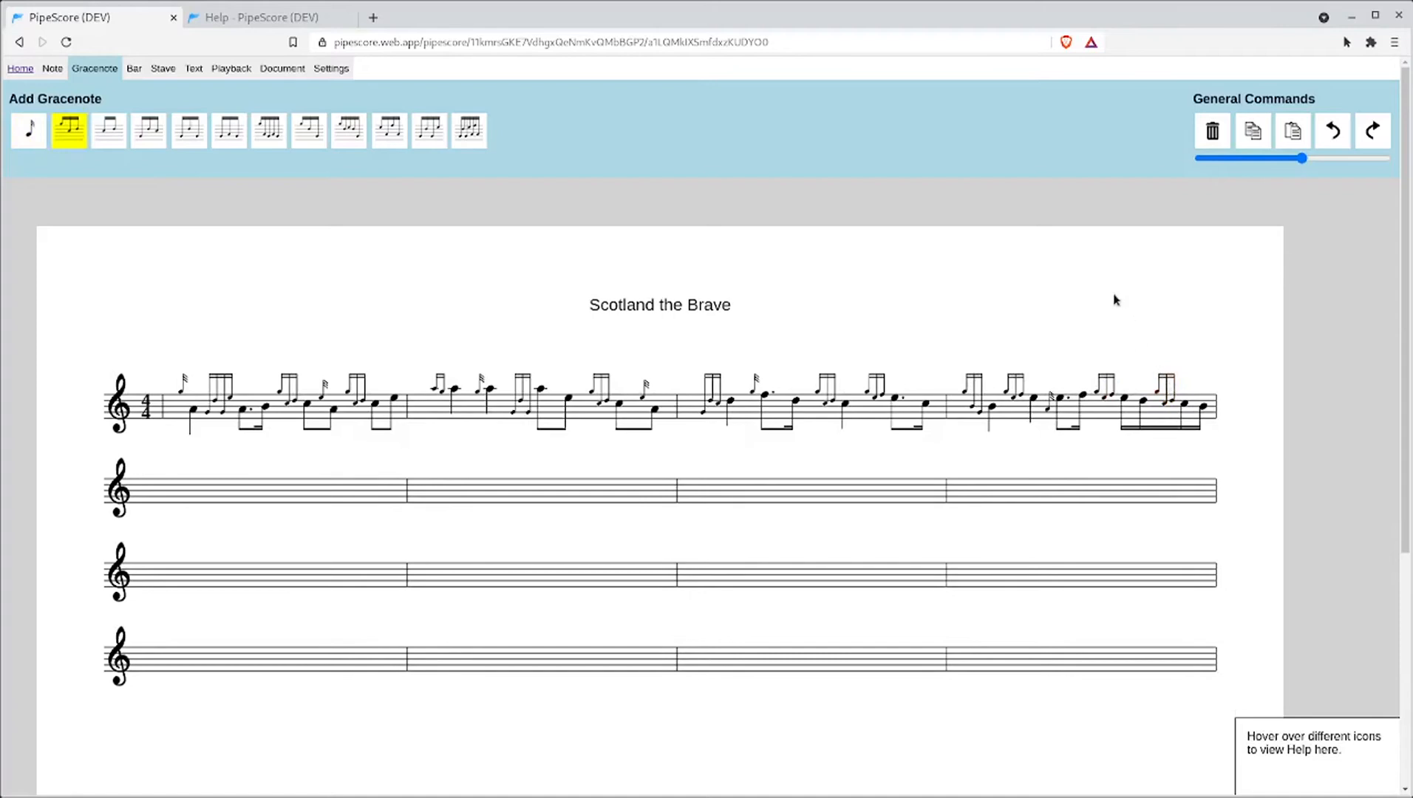
key(Escape)
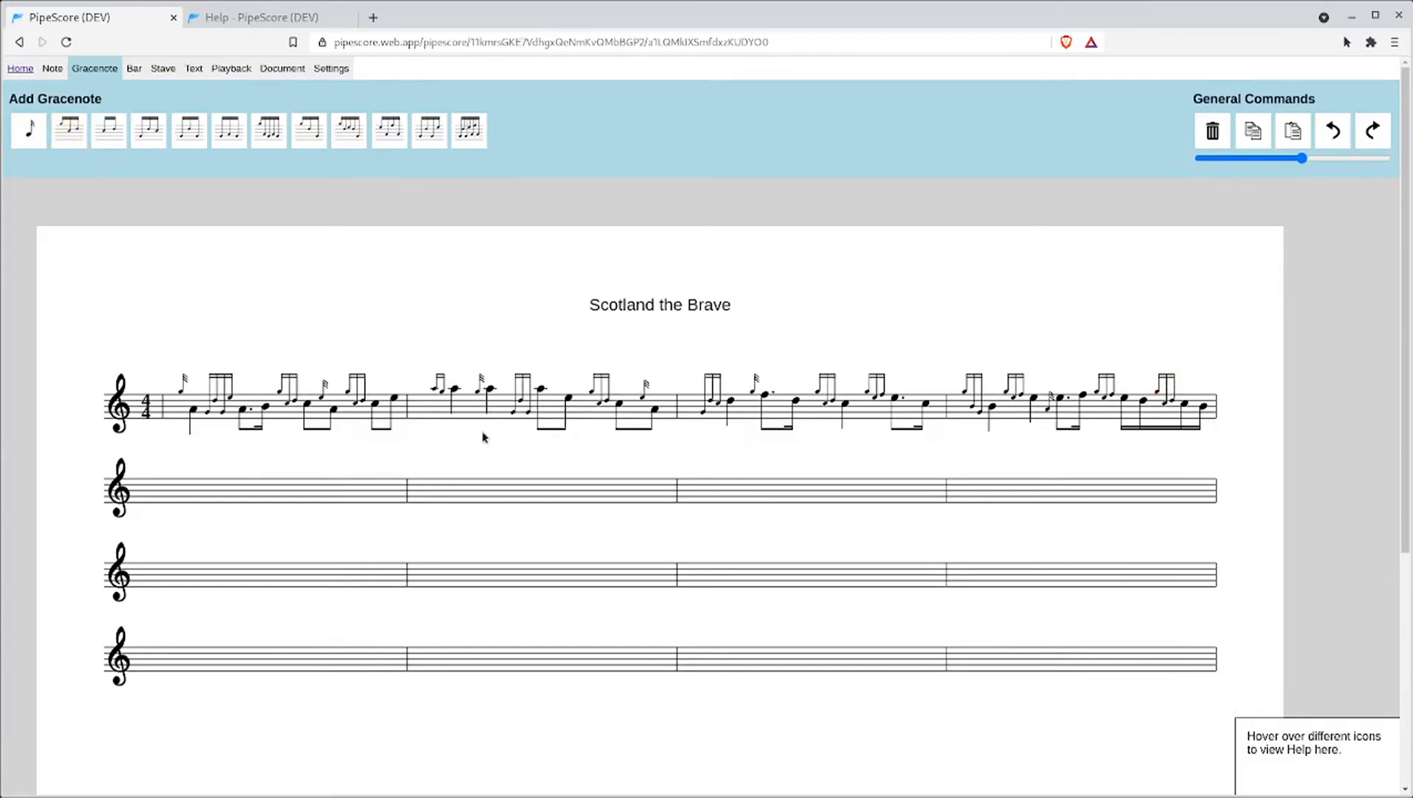
- Move the first crotchet of the third bar, which carries the throw, down to B and on to low A
click(734, 405)
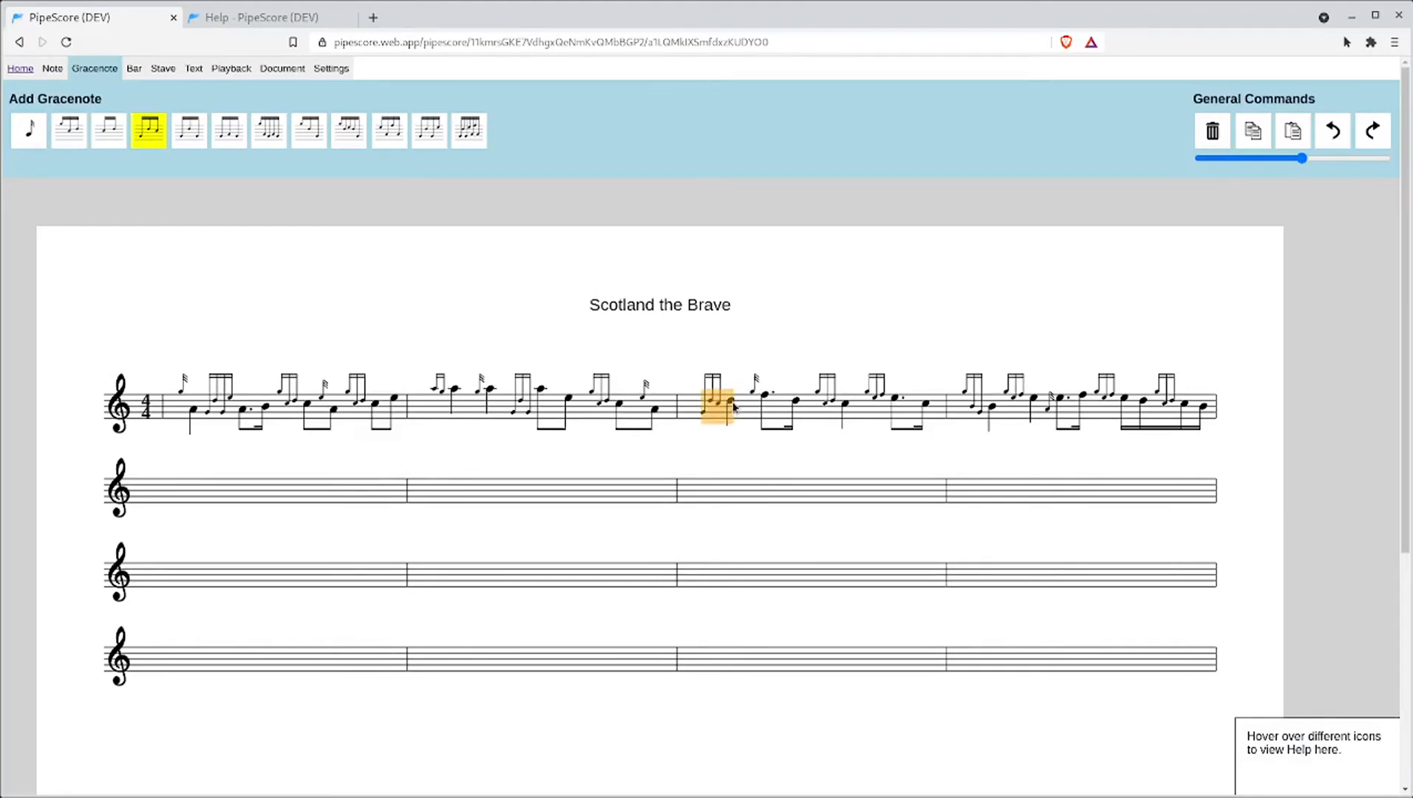
click(750, 352)
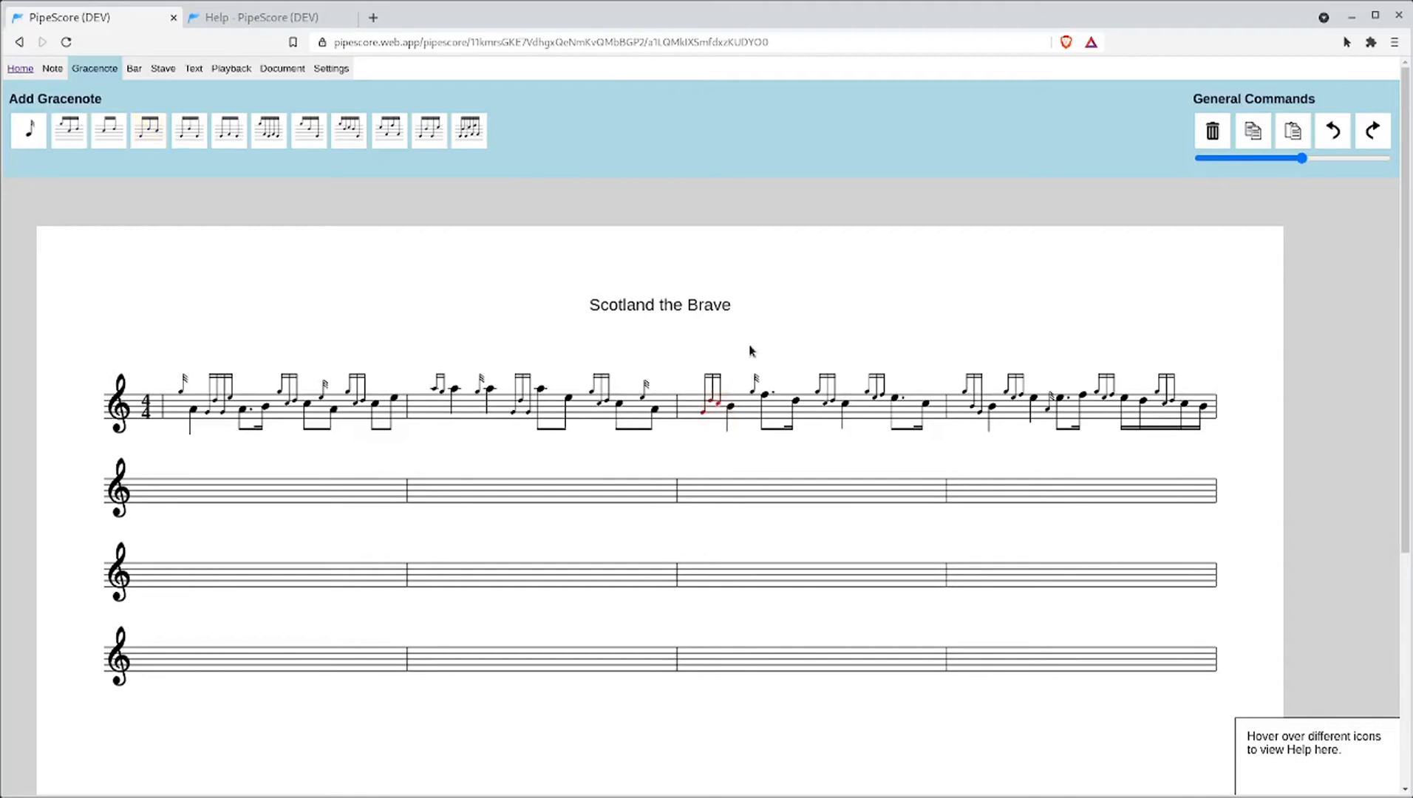
click(731, 412)
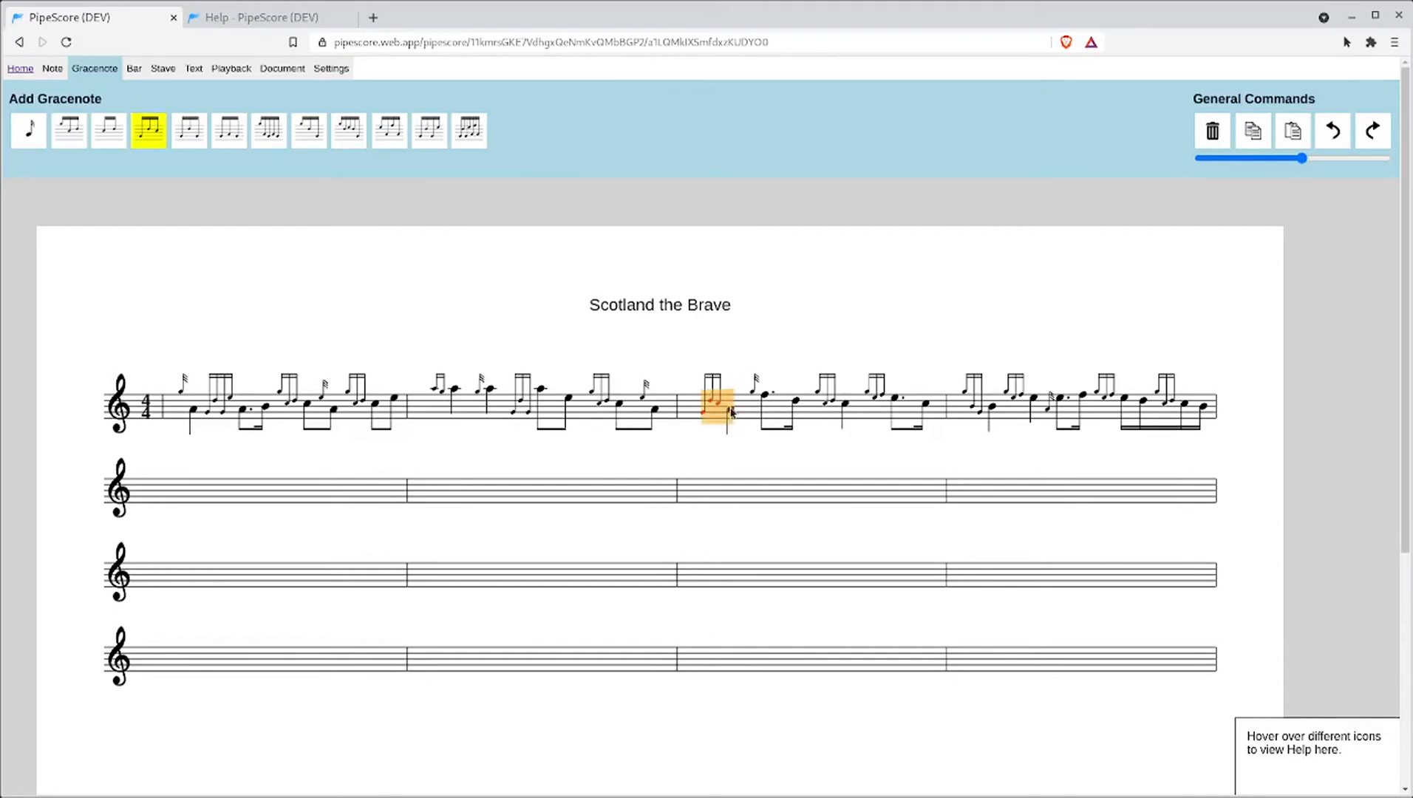
- Move the first crotchet of the third bar, which carries the throw, back up to D
click(743, 325)
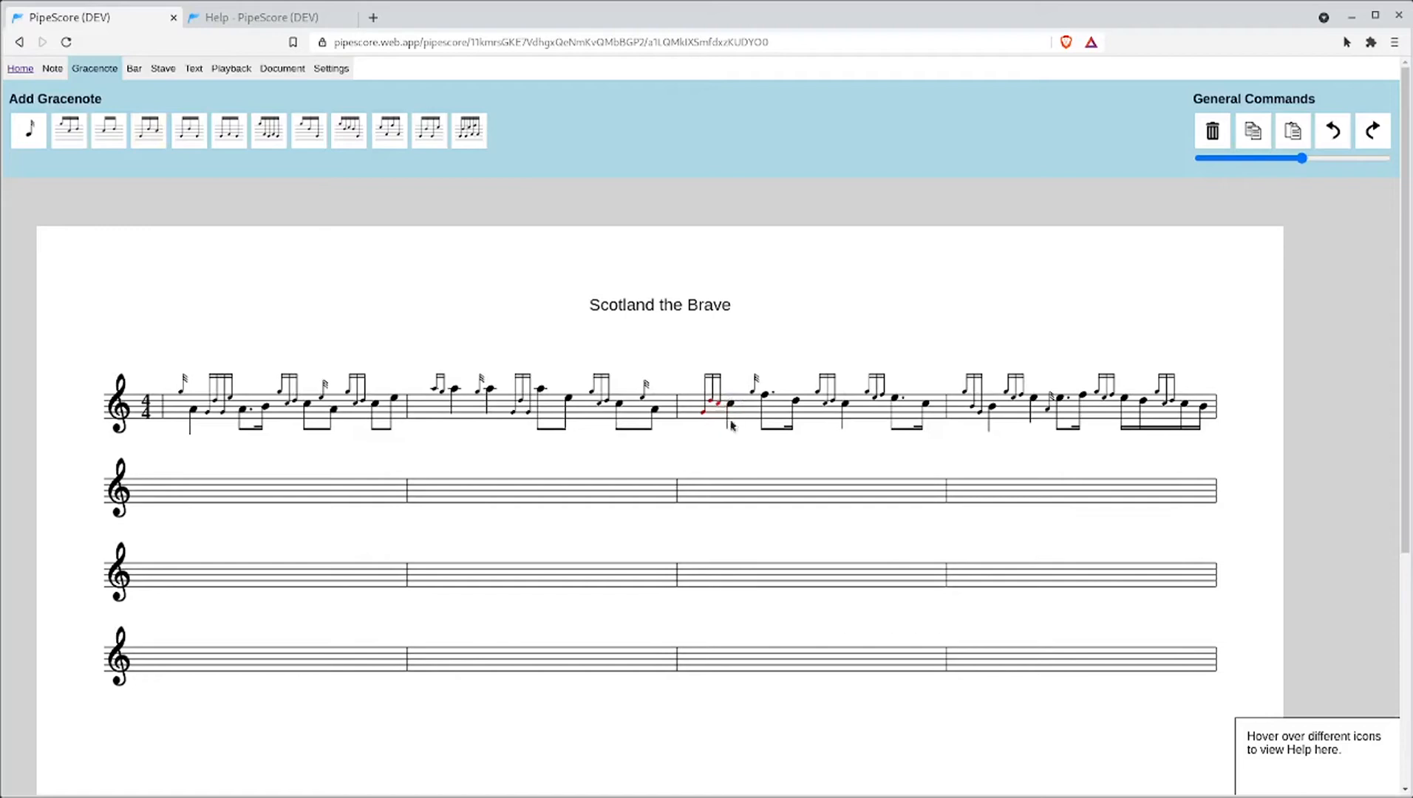
click(734, 409)
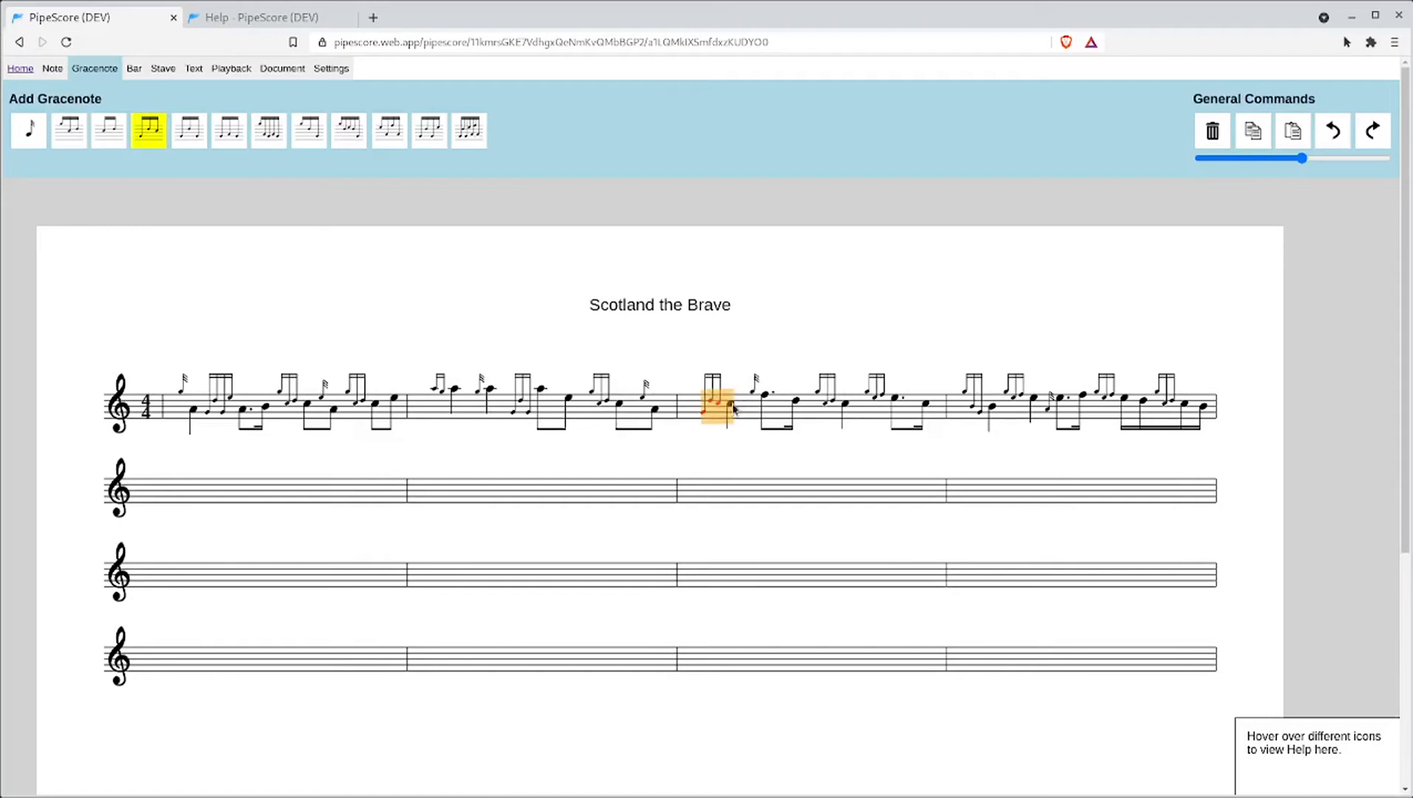
click(752, 282)
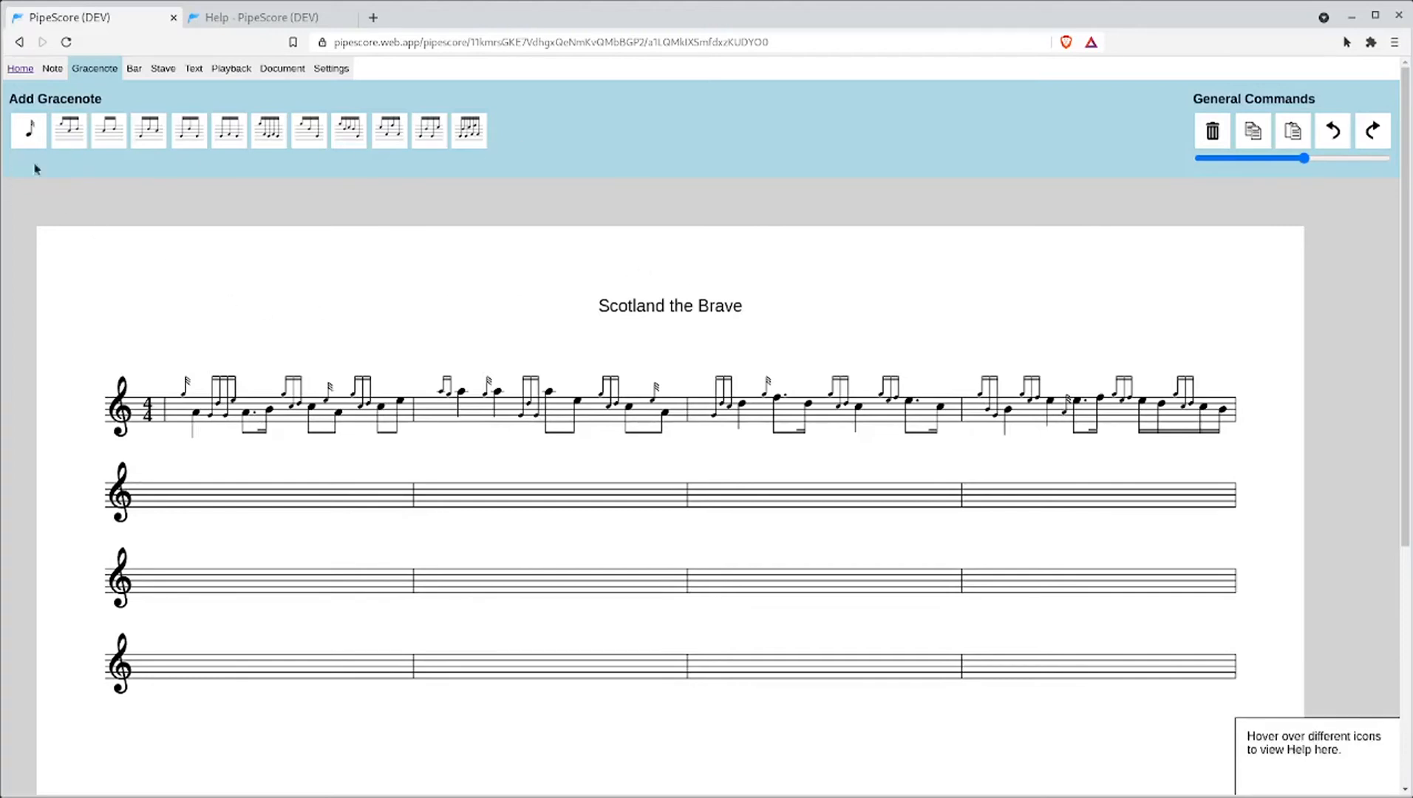
- Build a custom group of single gracenotes before the third bar's D semiquaver, and delete the whole group
click(27, 140)
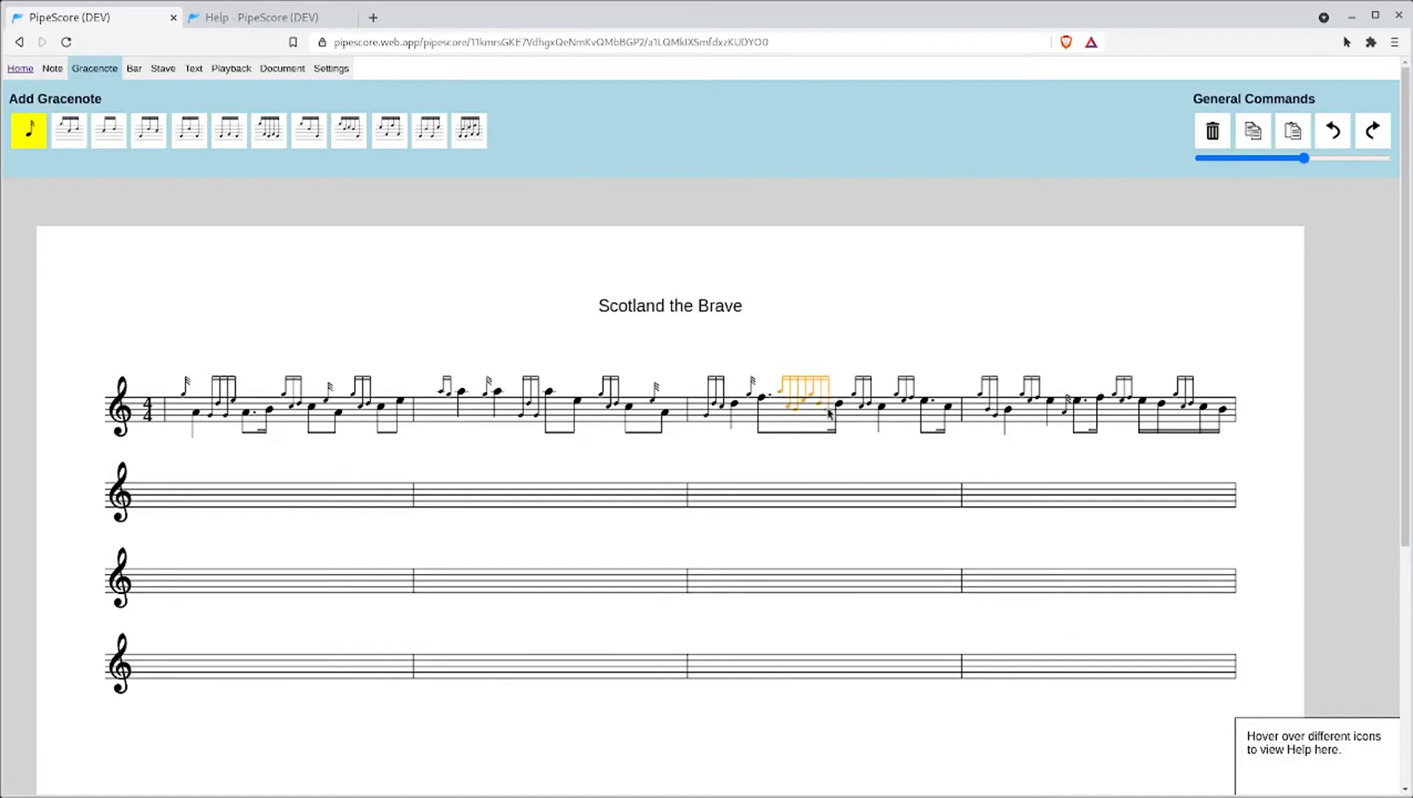
click(830, 414)
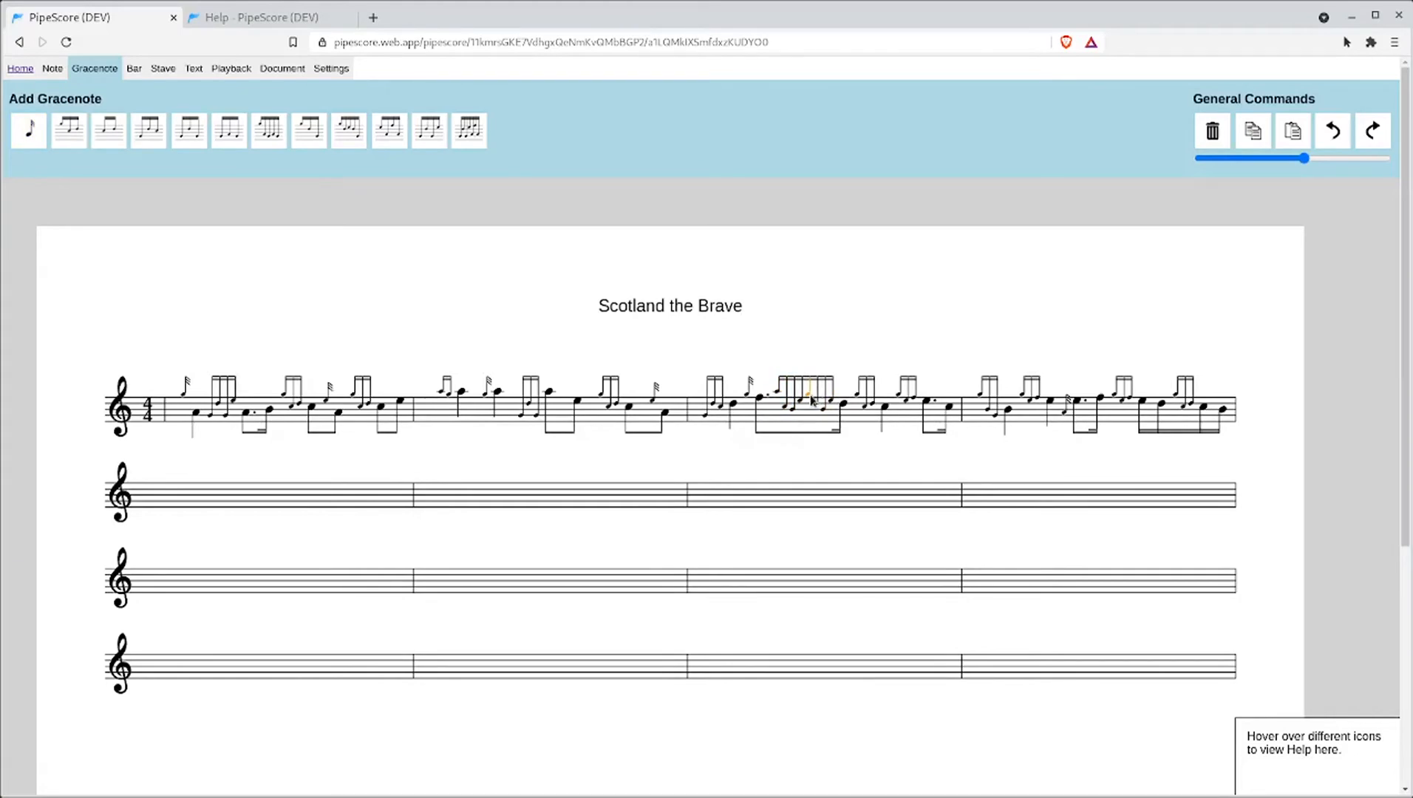
click(1212, 131)
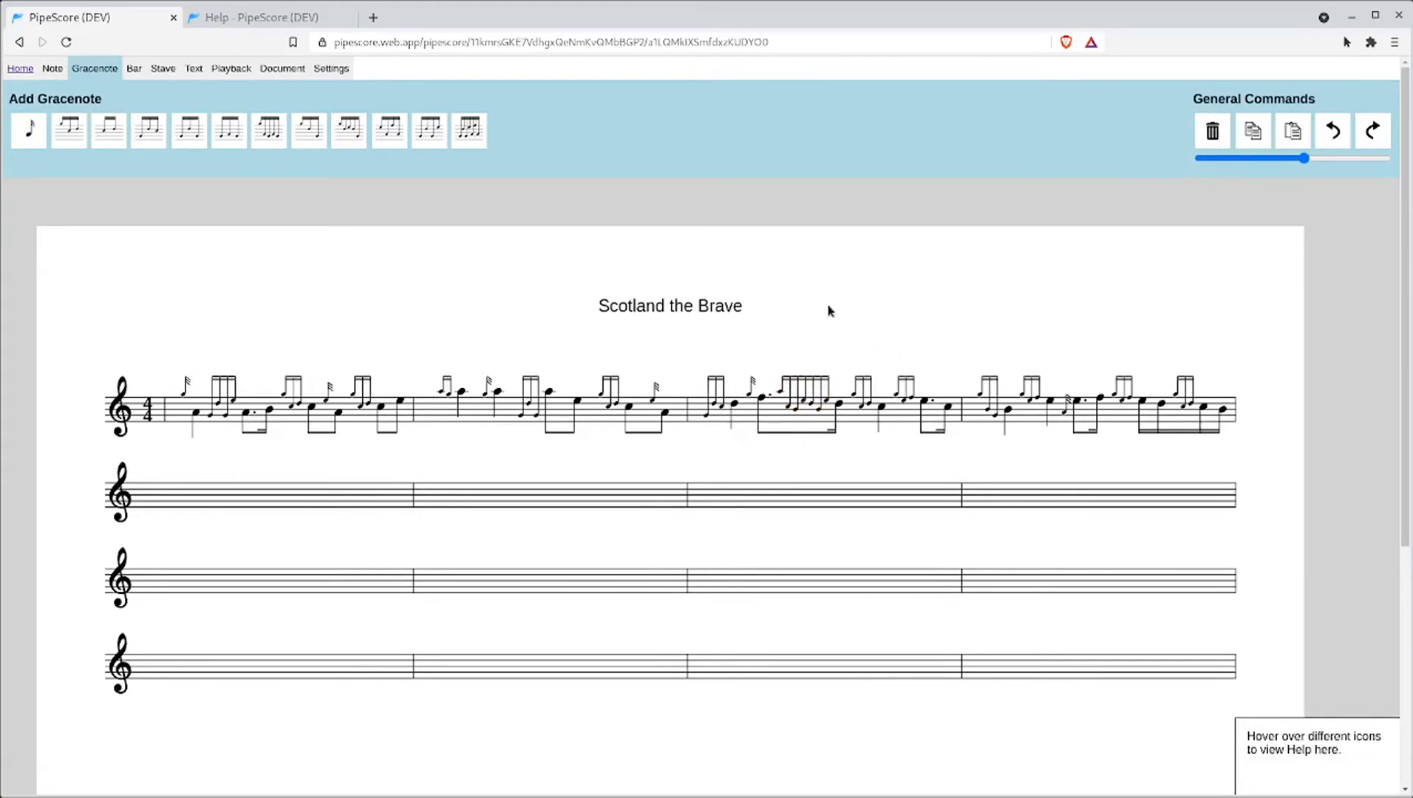
click(795, 383)
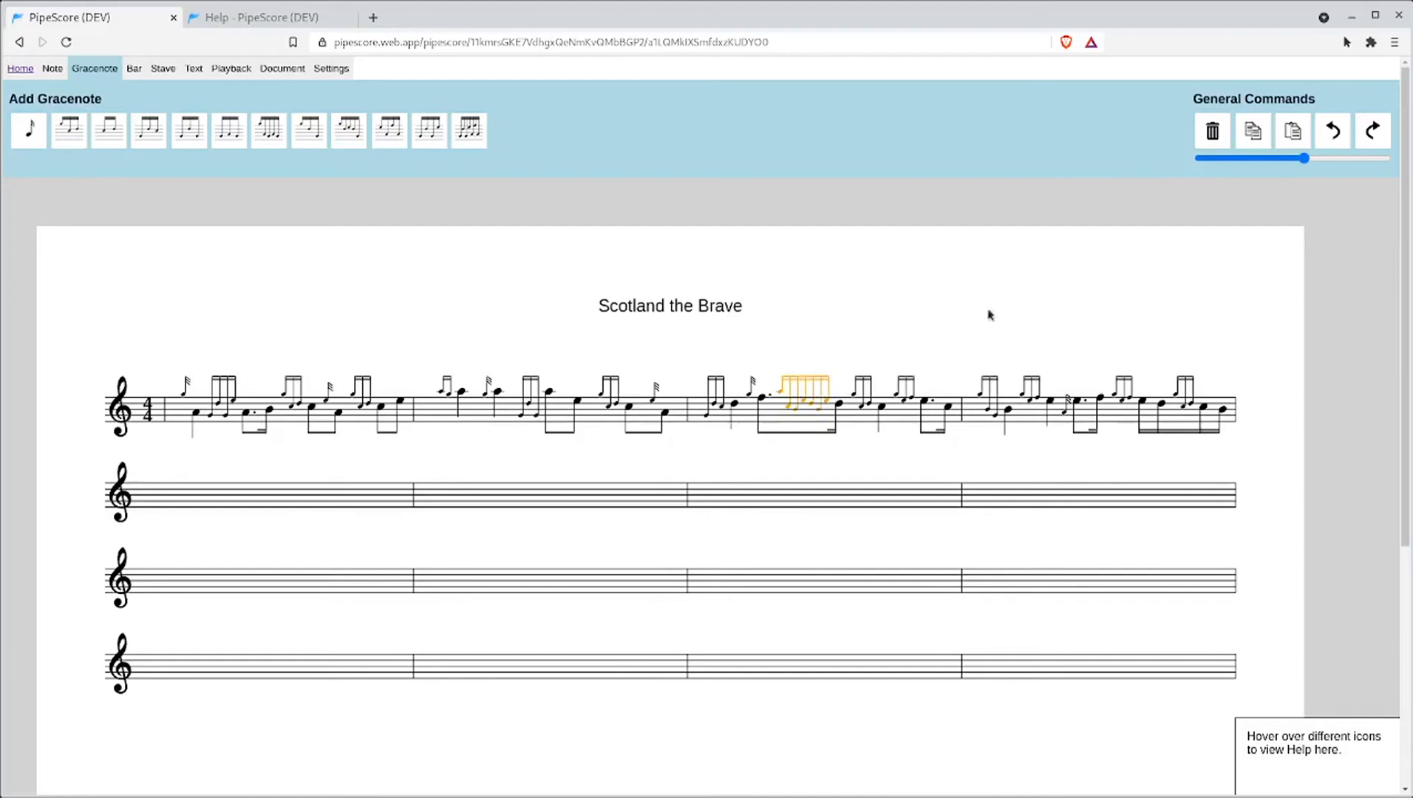
click(1212, 130)
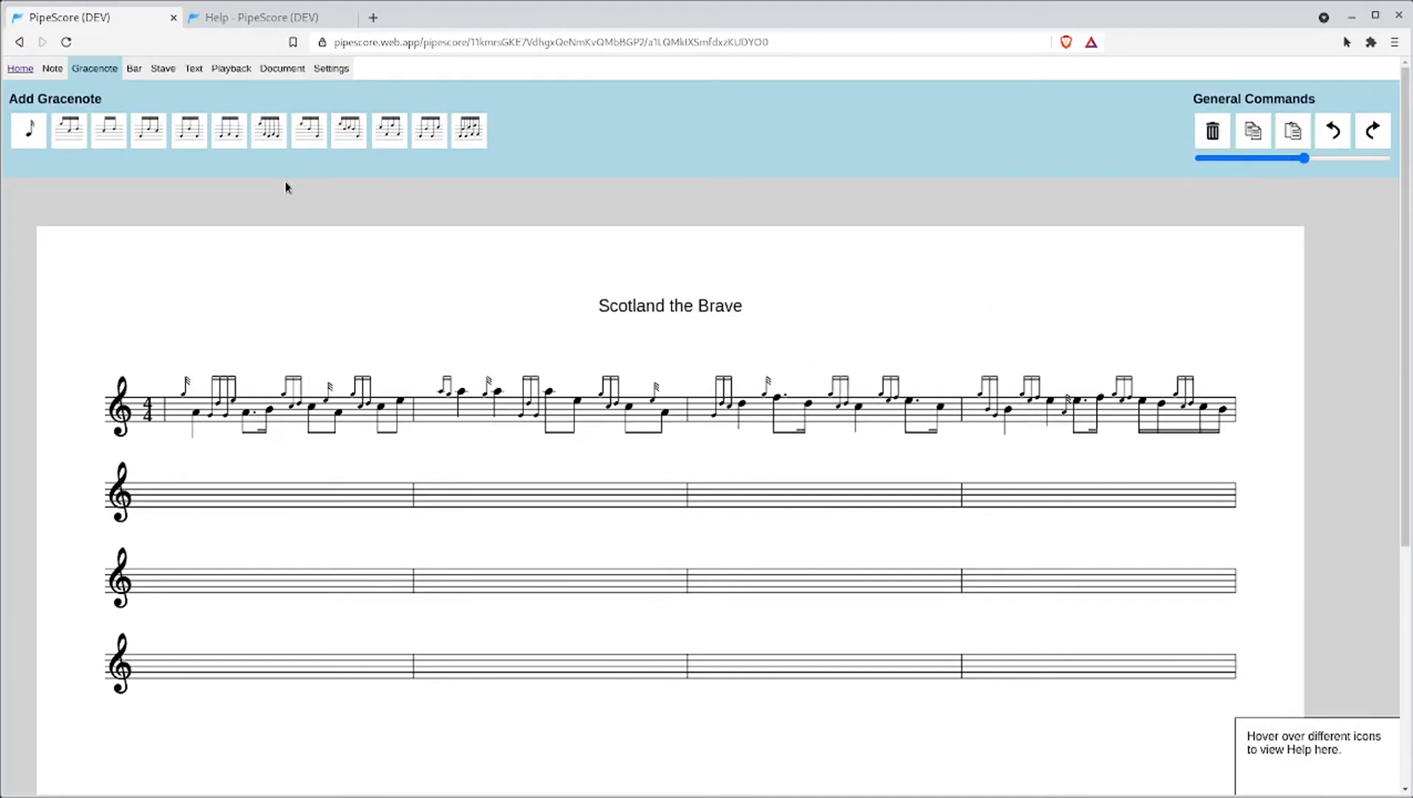
- Switch the page orientation to portrait and back to landscape
click(282, 71)
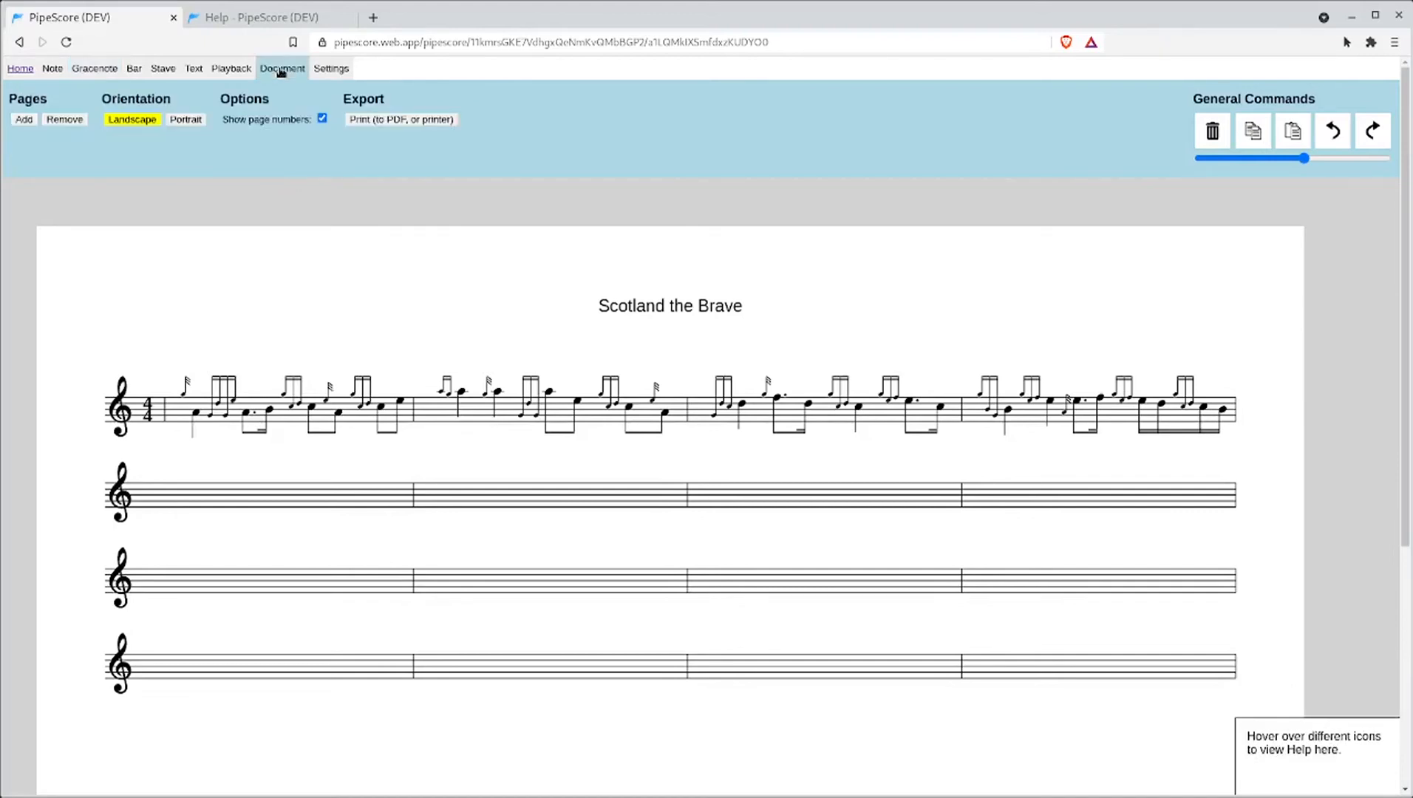
click(182, 124)
drag(1401, 229, 1372, 217)
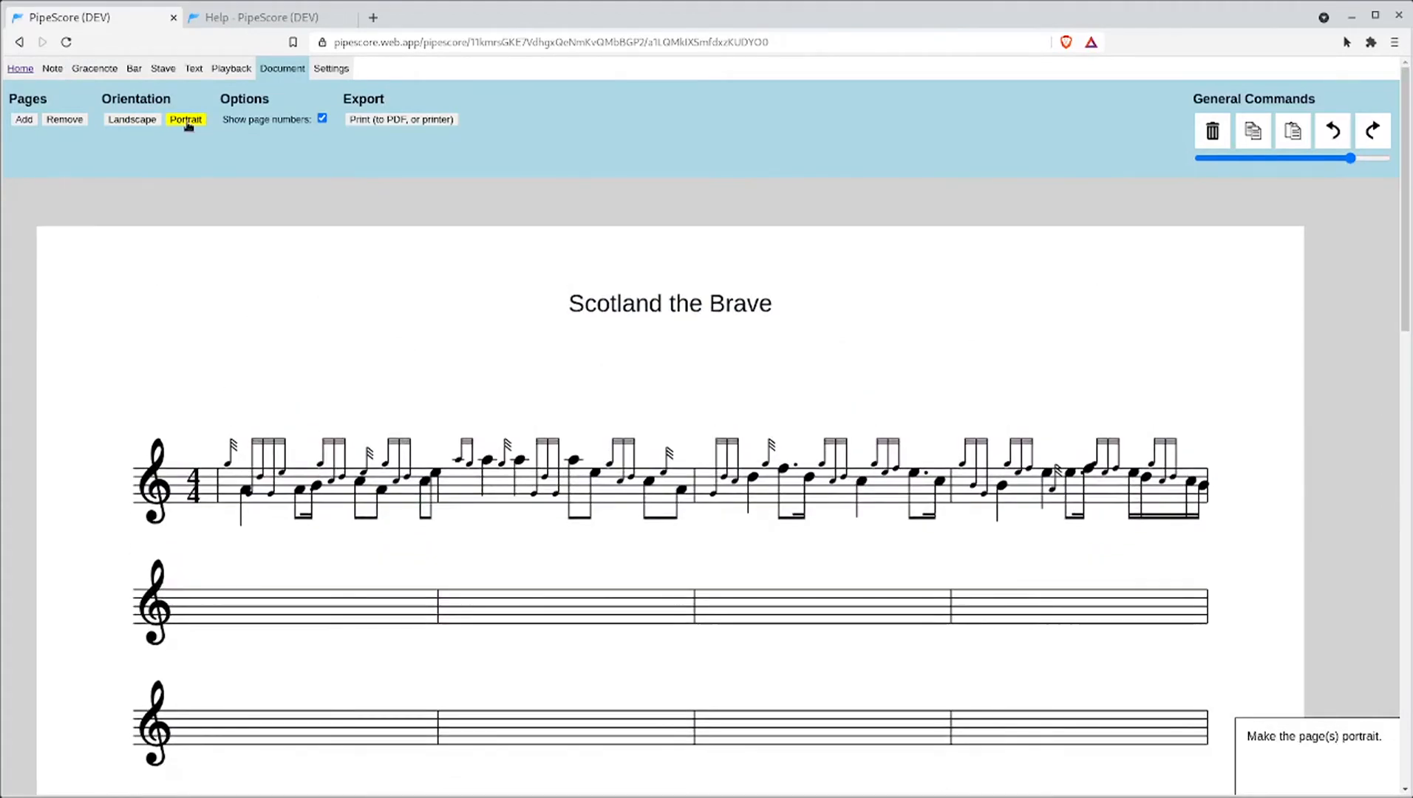
click(147, 120)
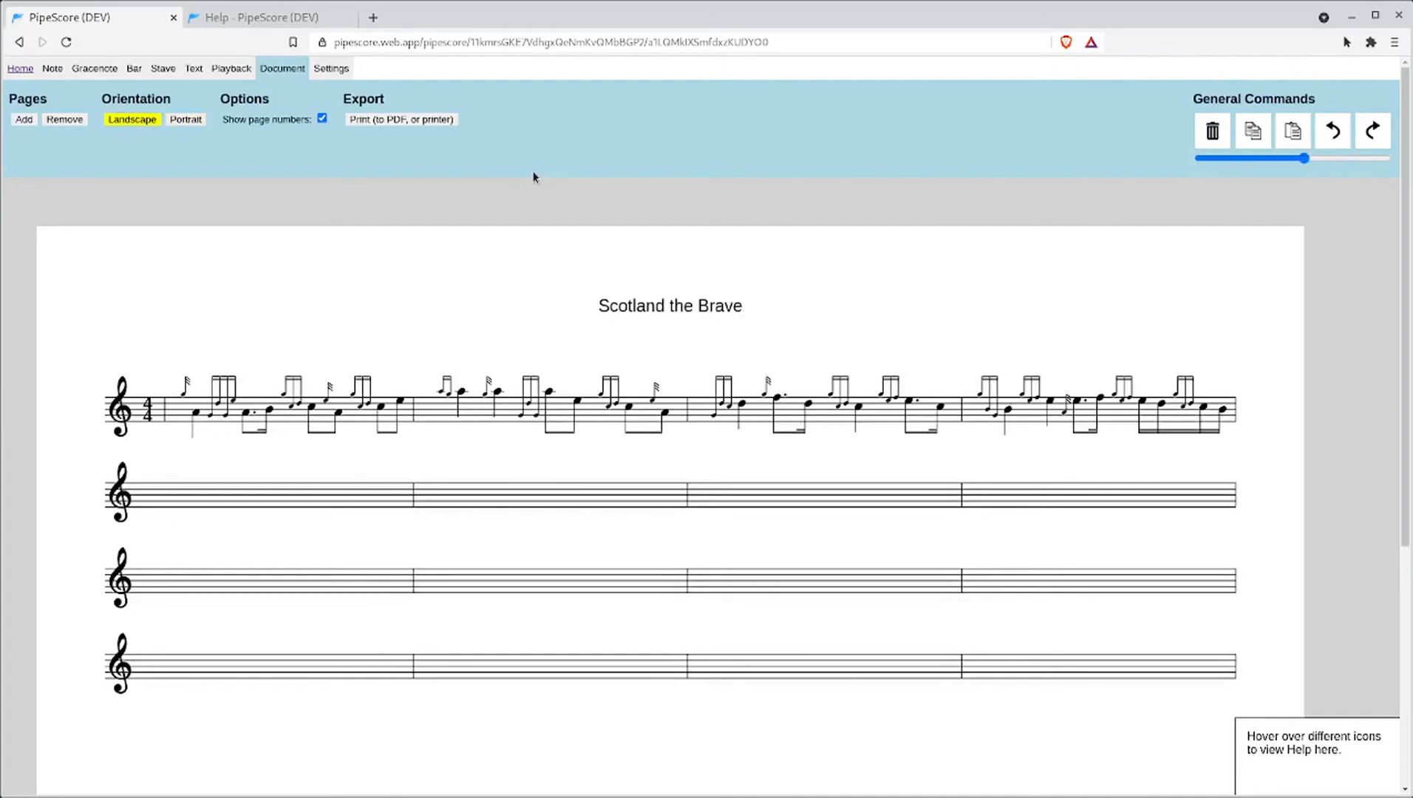
- Add a lead-in before the first bar of the score
click(135, 69)
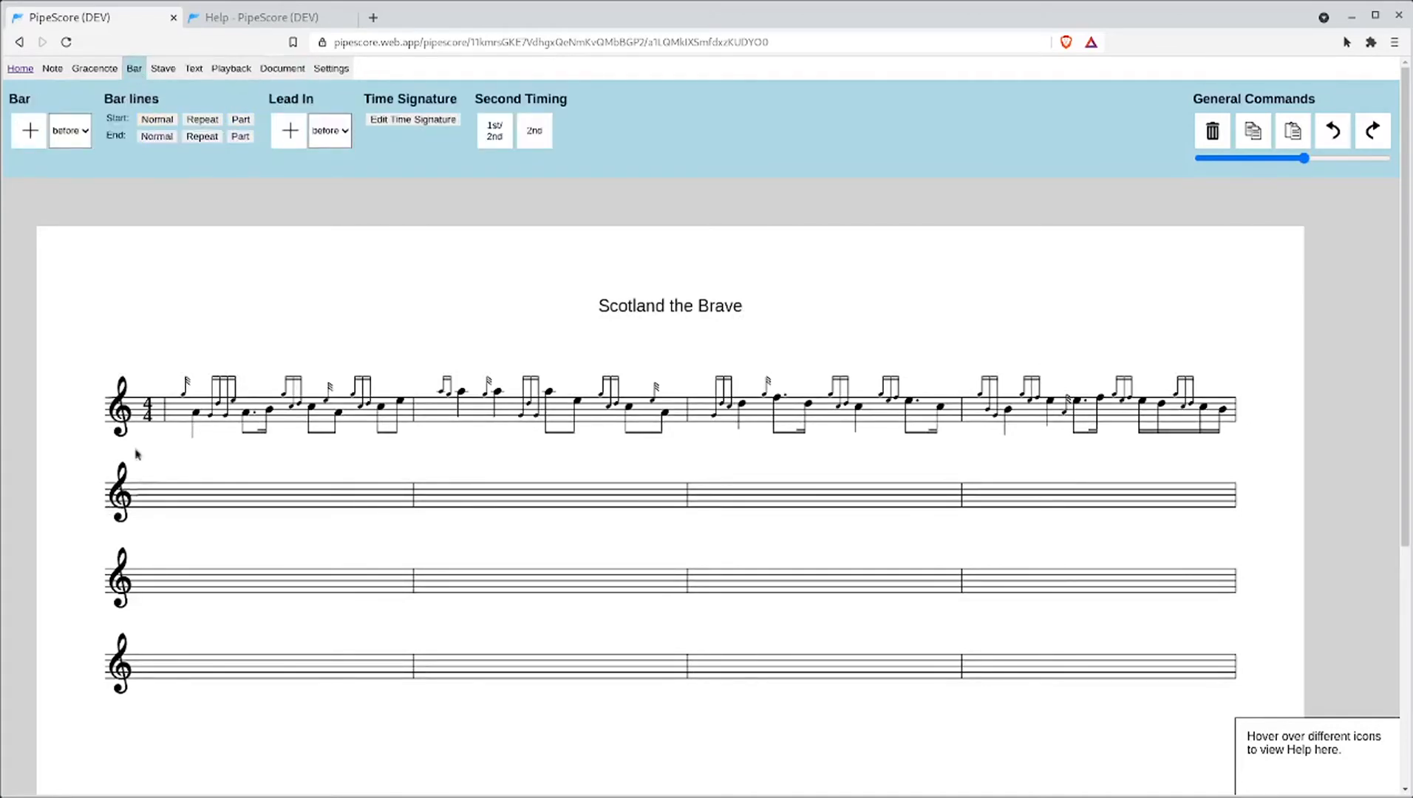
click(175, 419)
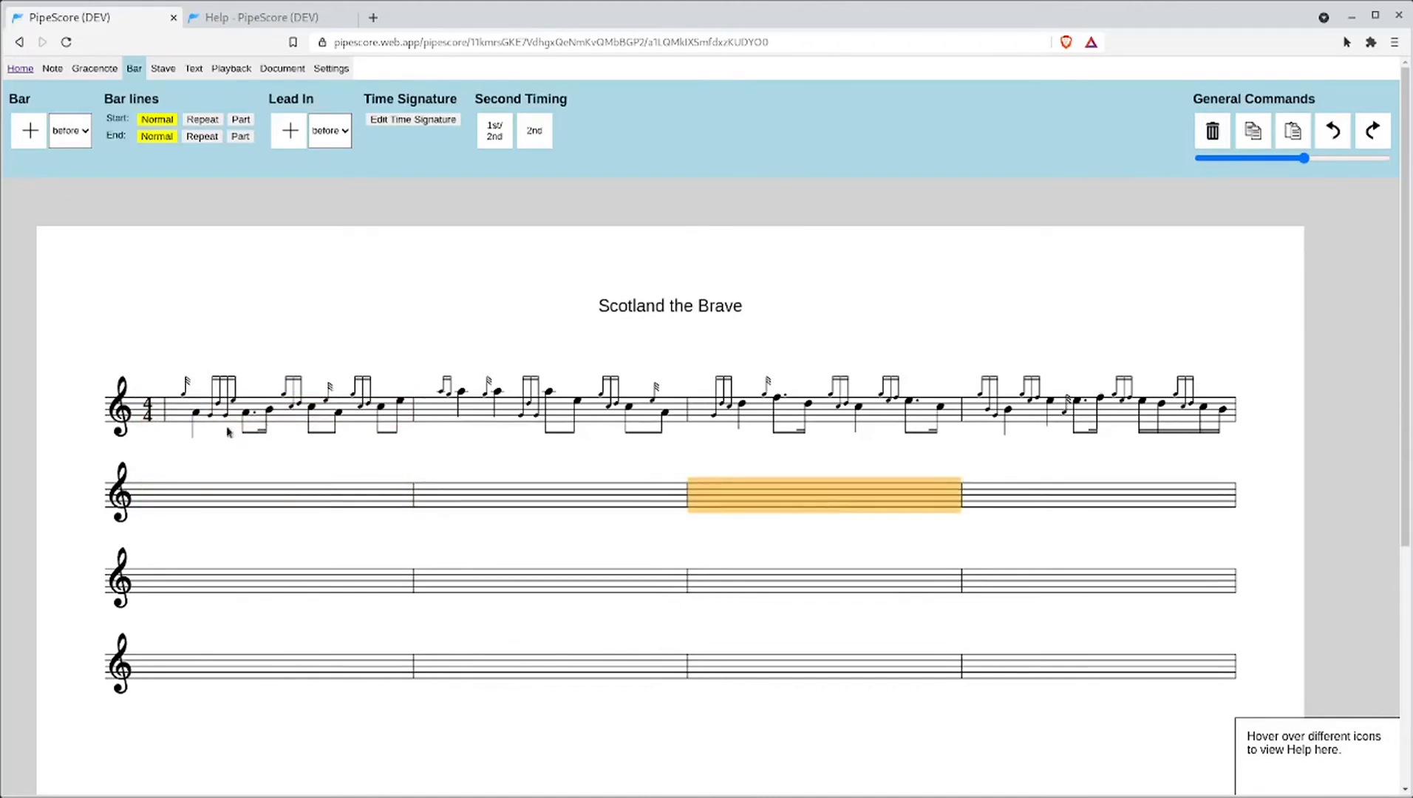
click(178, 420)
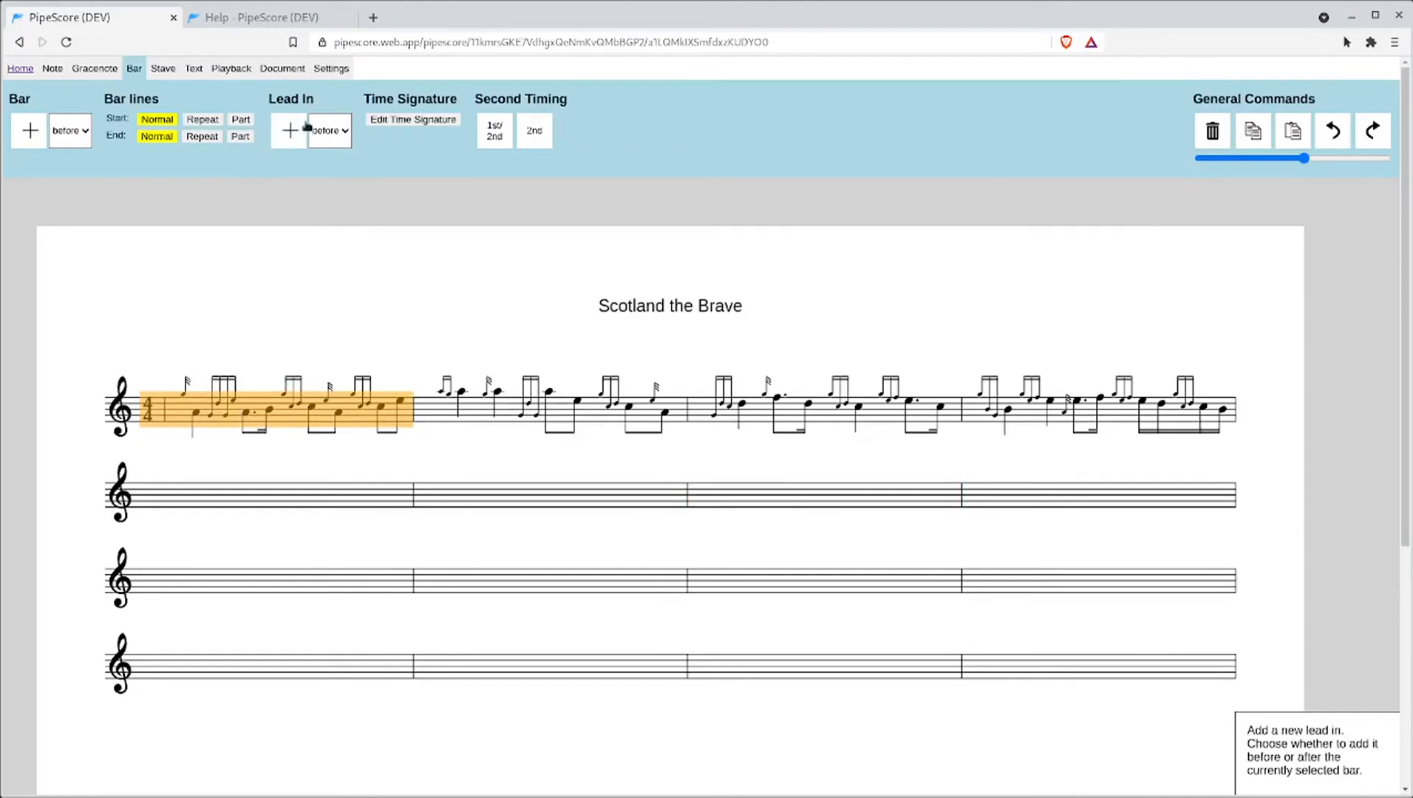
click(336, 133)
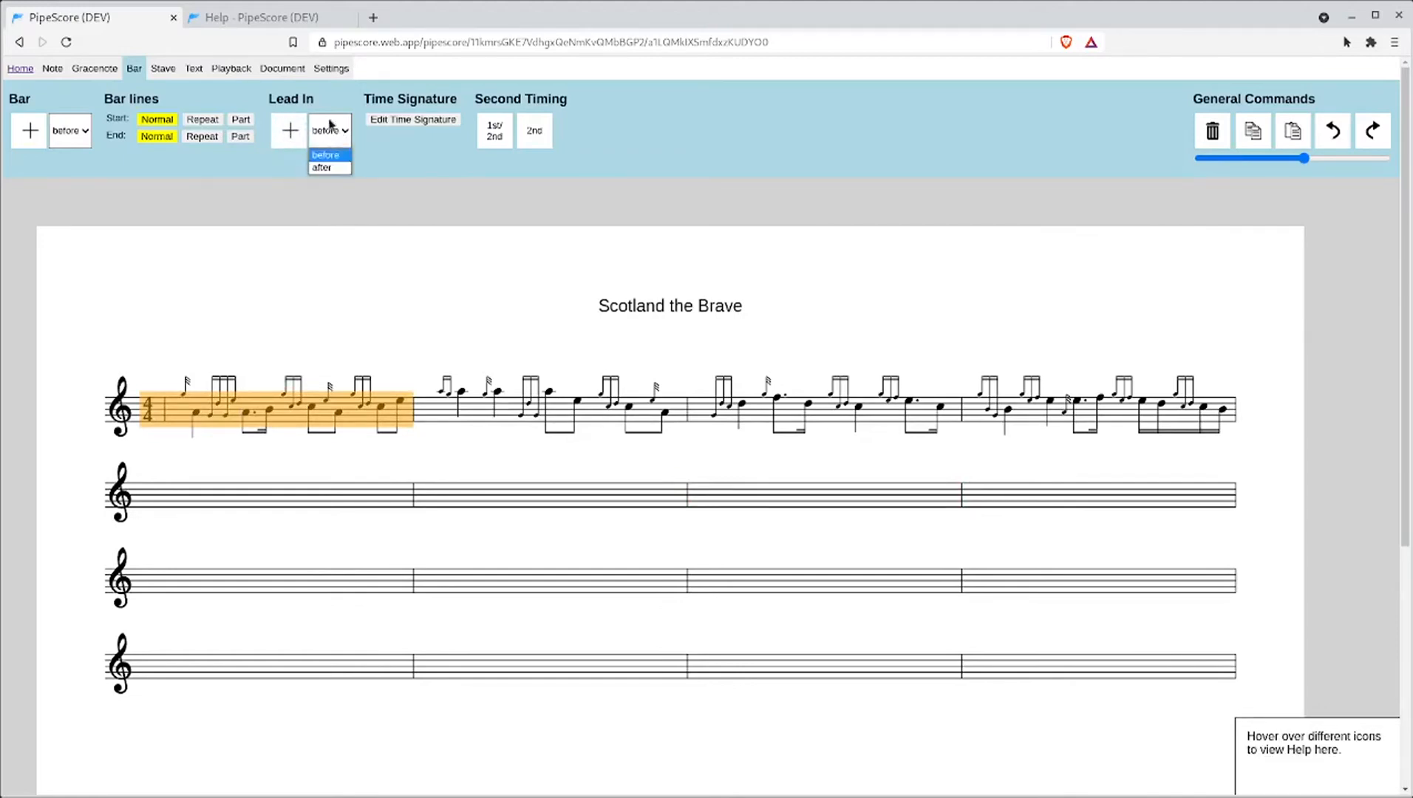
click(328, 155)
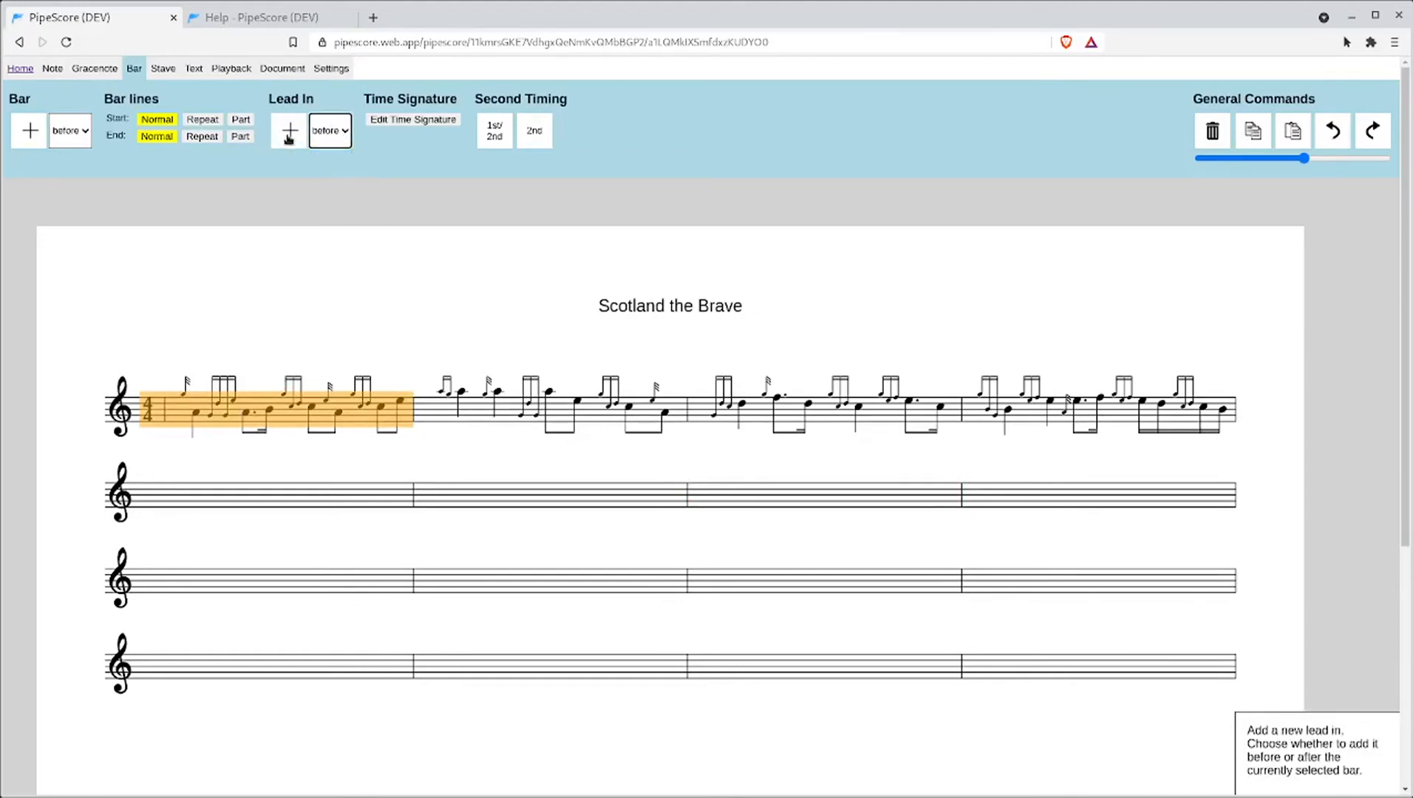
click(289, 133)
click(188, 394)
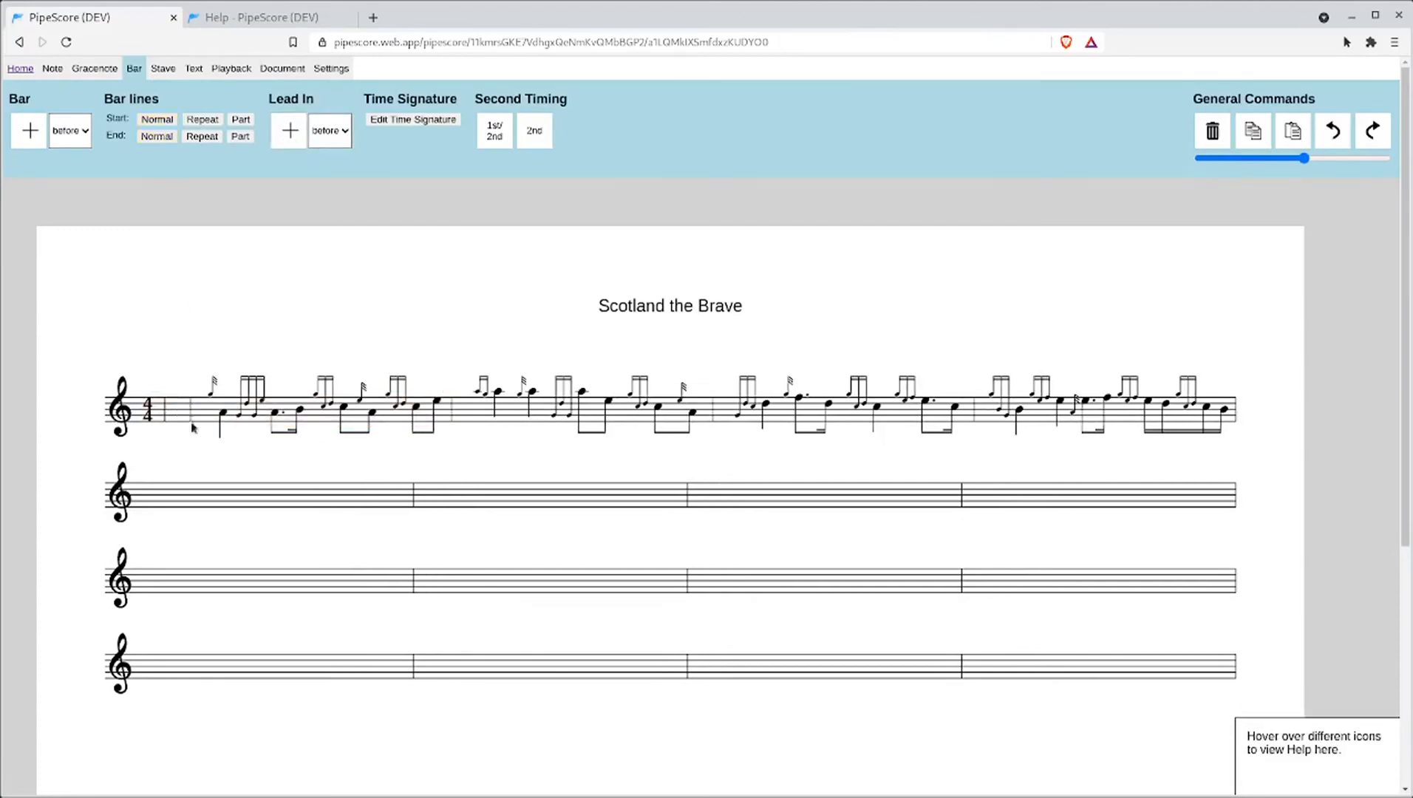
- Enter an E quaver in the lead-in bar and stop entering notes
click(58, 75)
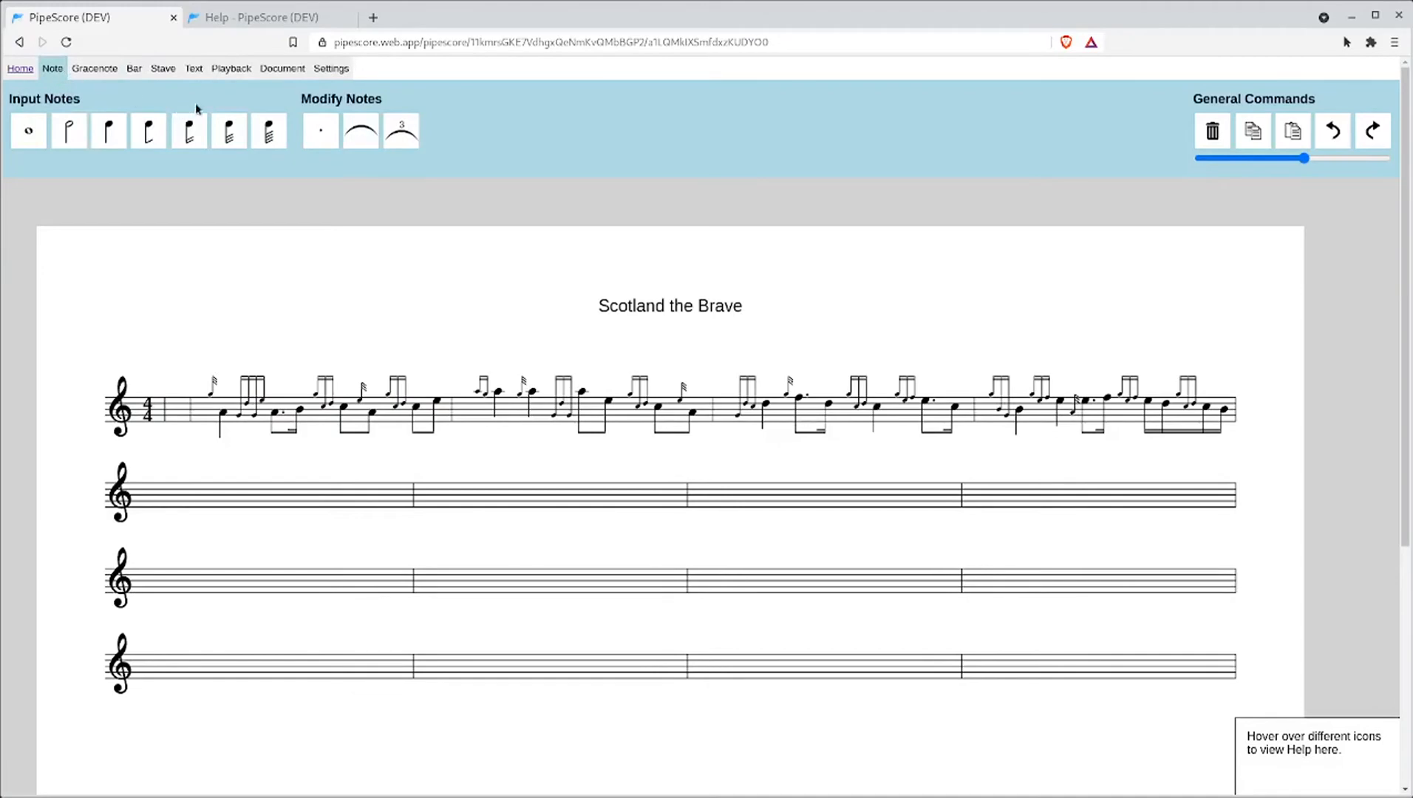
click(149, 130)
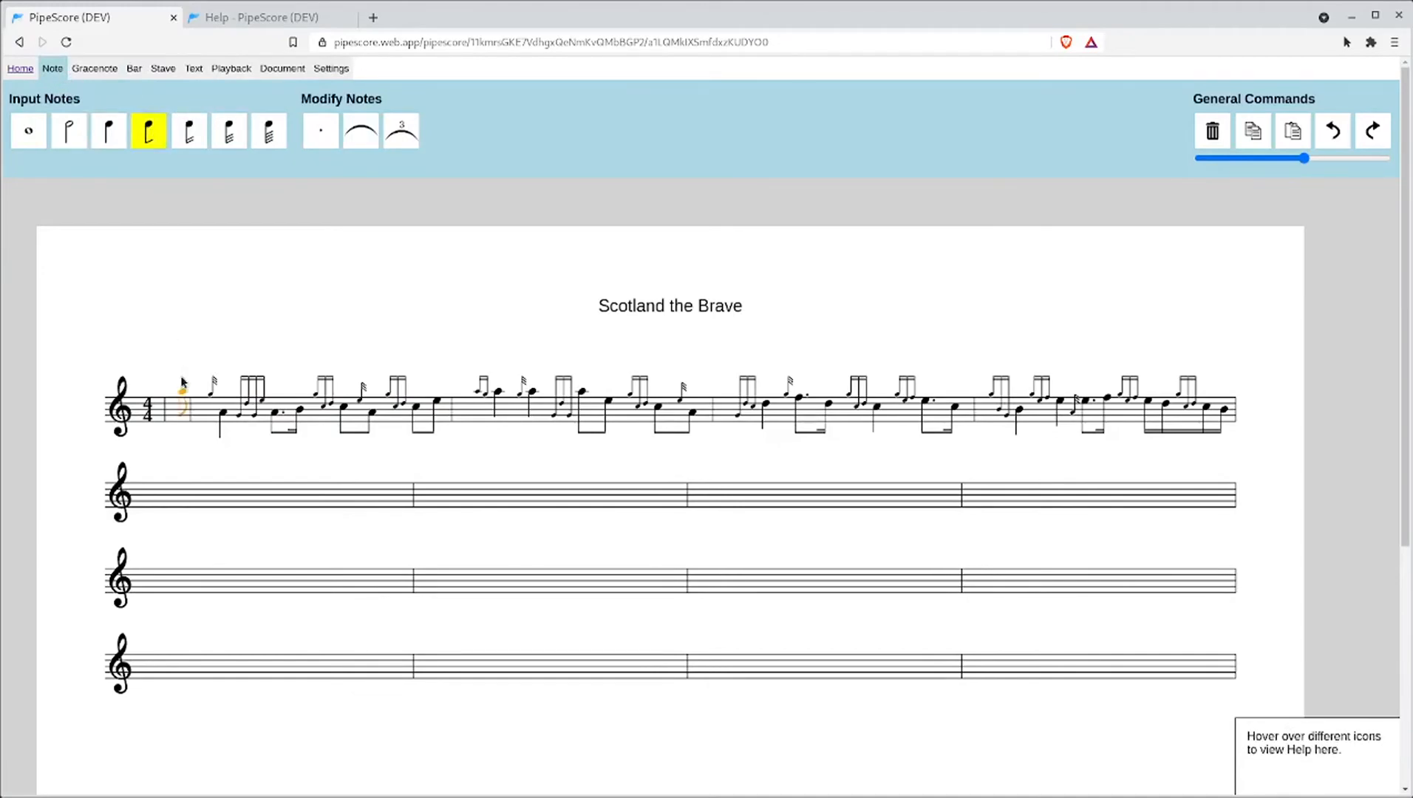
click(183, 405)
key(Escape)
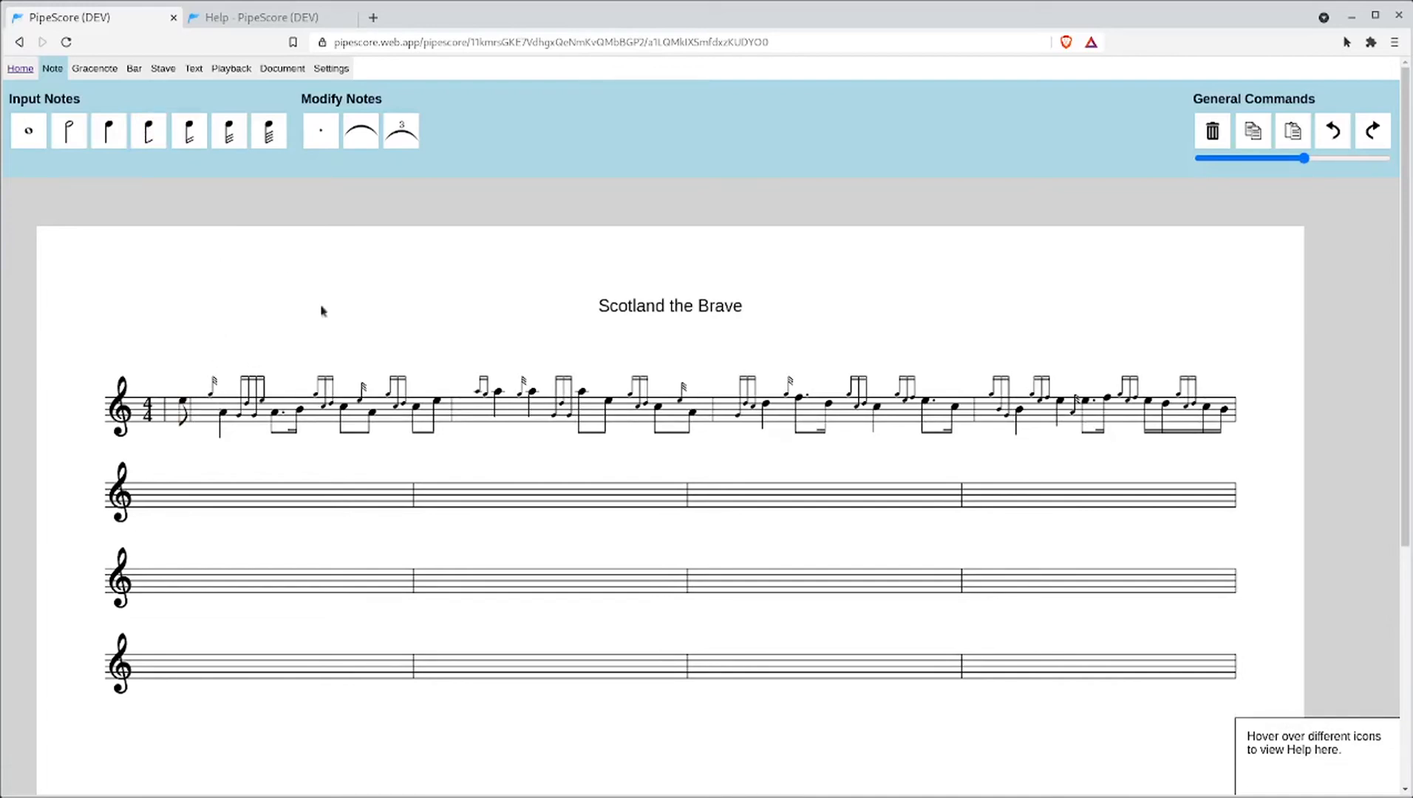
- Select a range of whole bars from the first bar to the second and to the third, clearing the selection
click(212, 414)
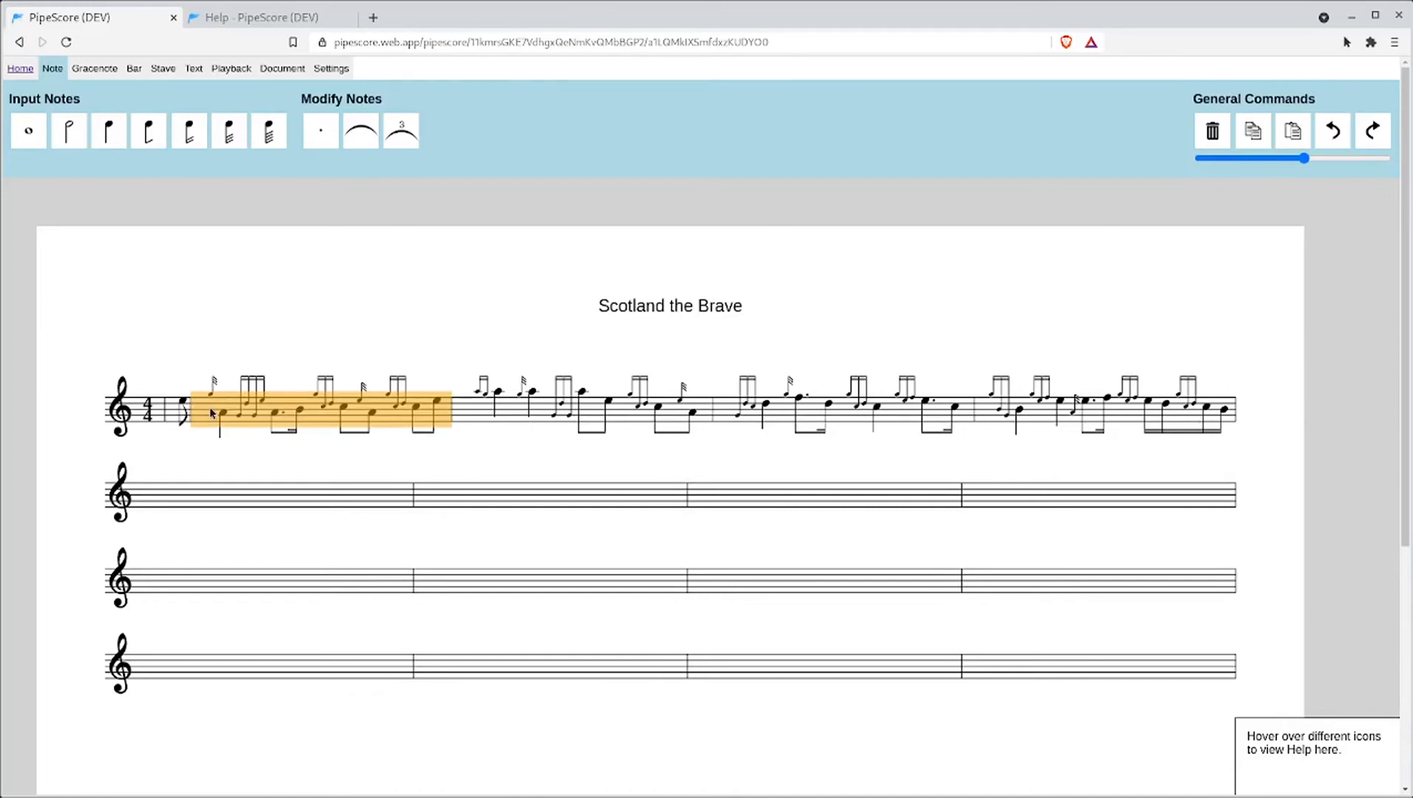
shift+click(503, 415)
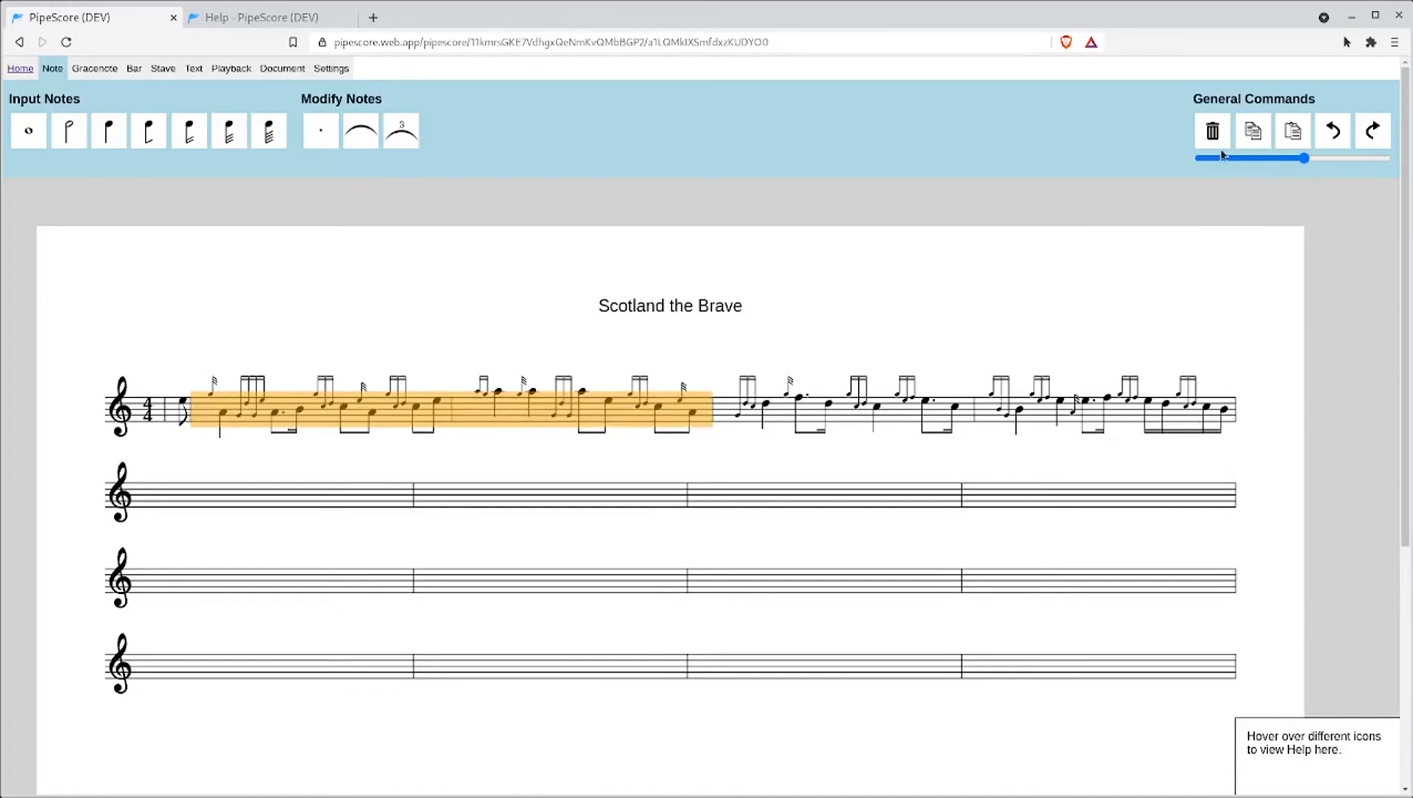
click(199, 411)
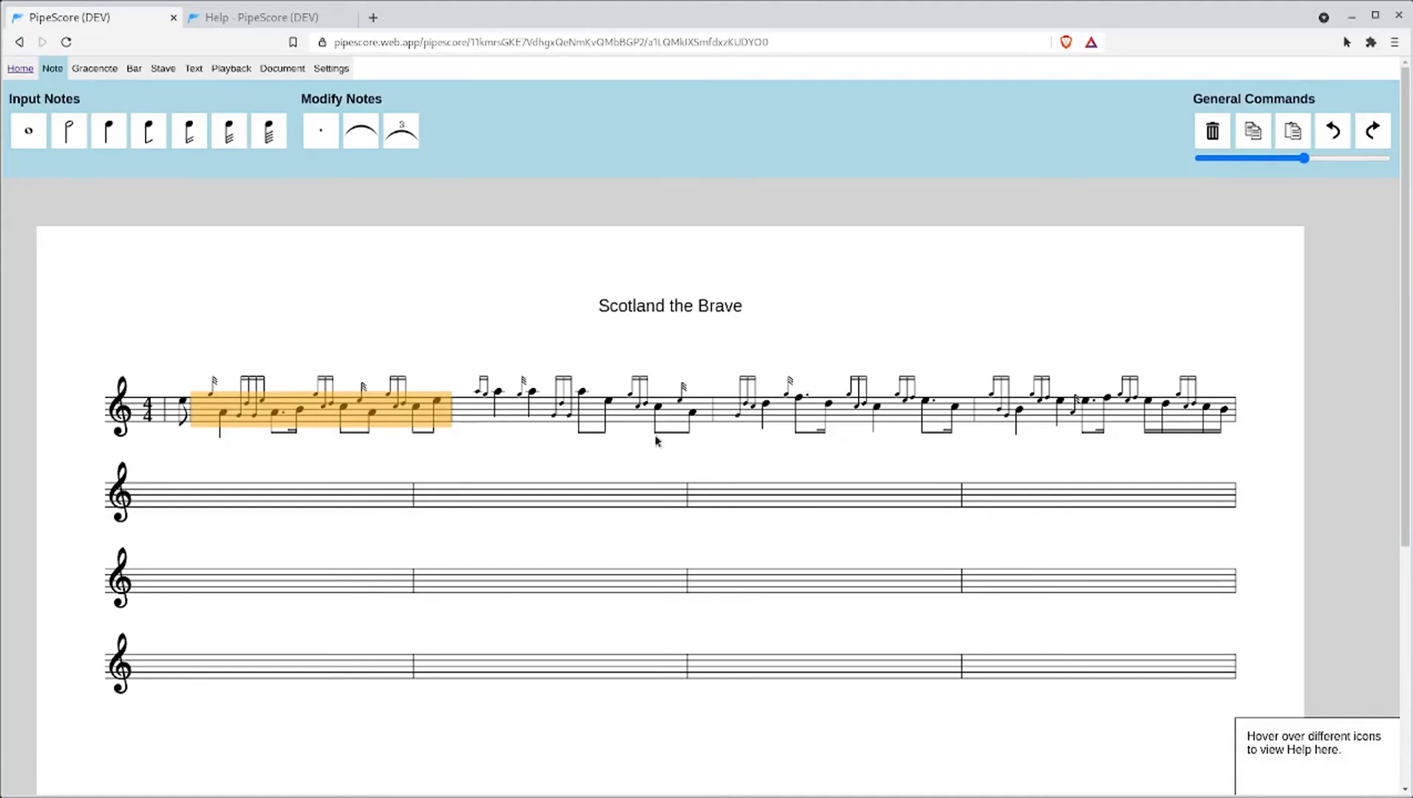
shift+click(540, 418)
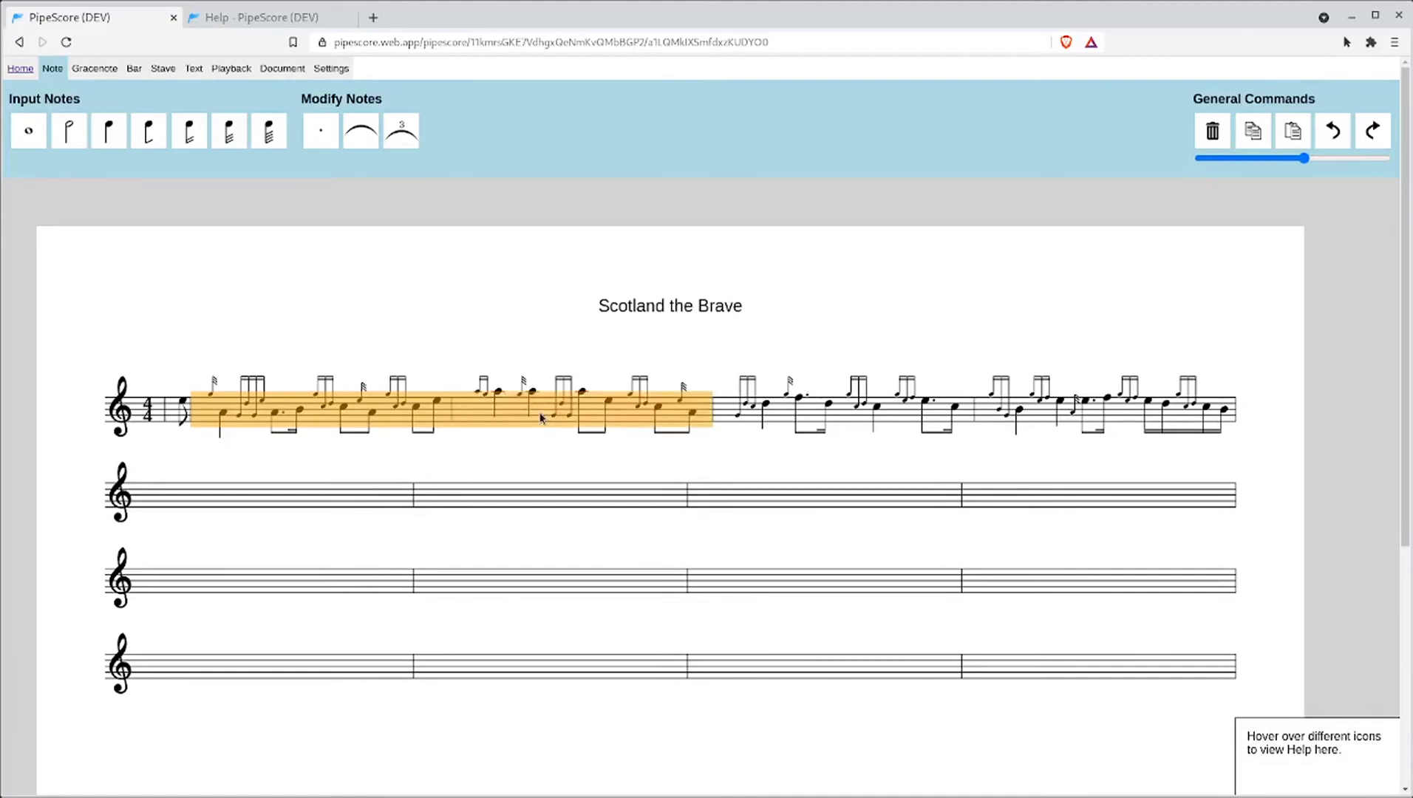
click(396, 356)
click(207, 412)
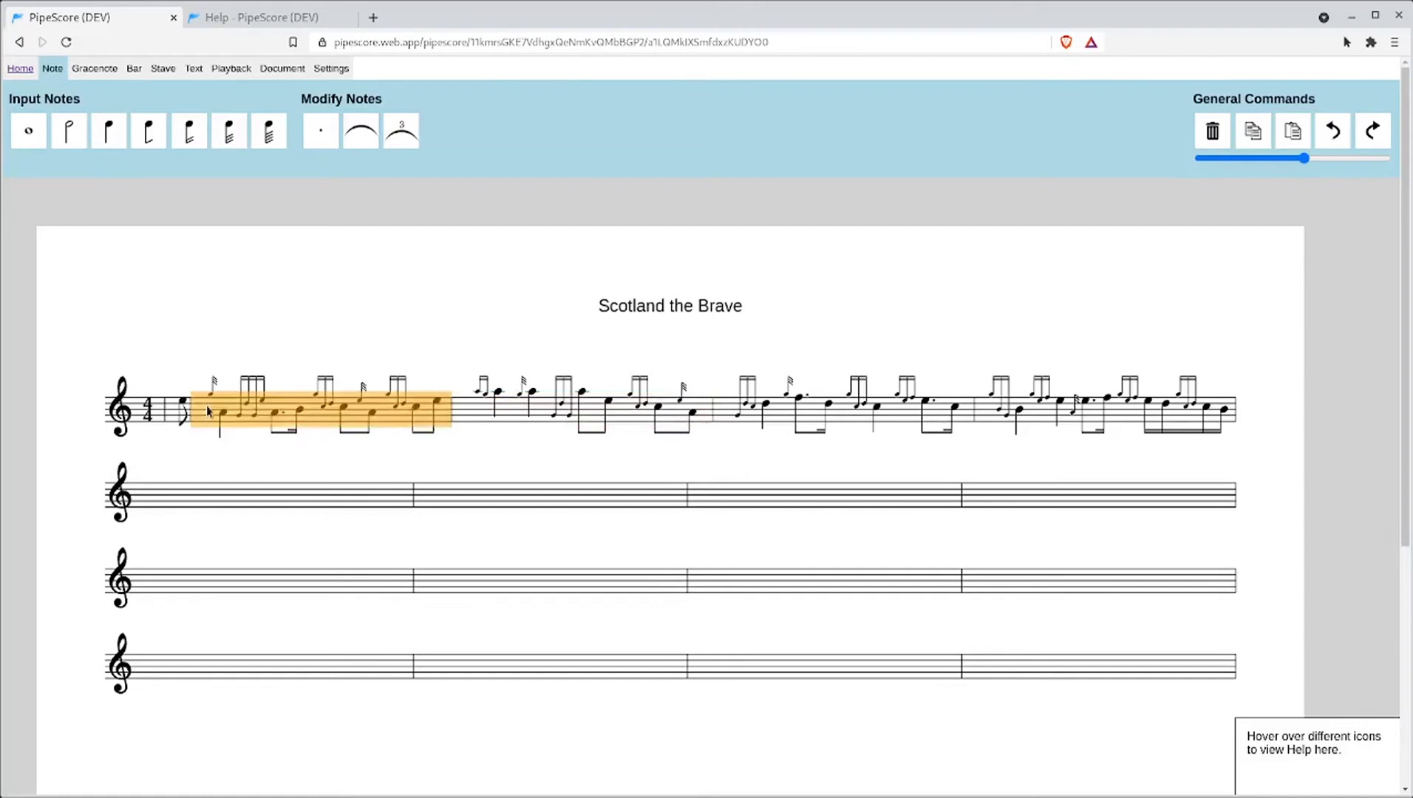
shift+click(841, 416)
click(753, 351)
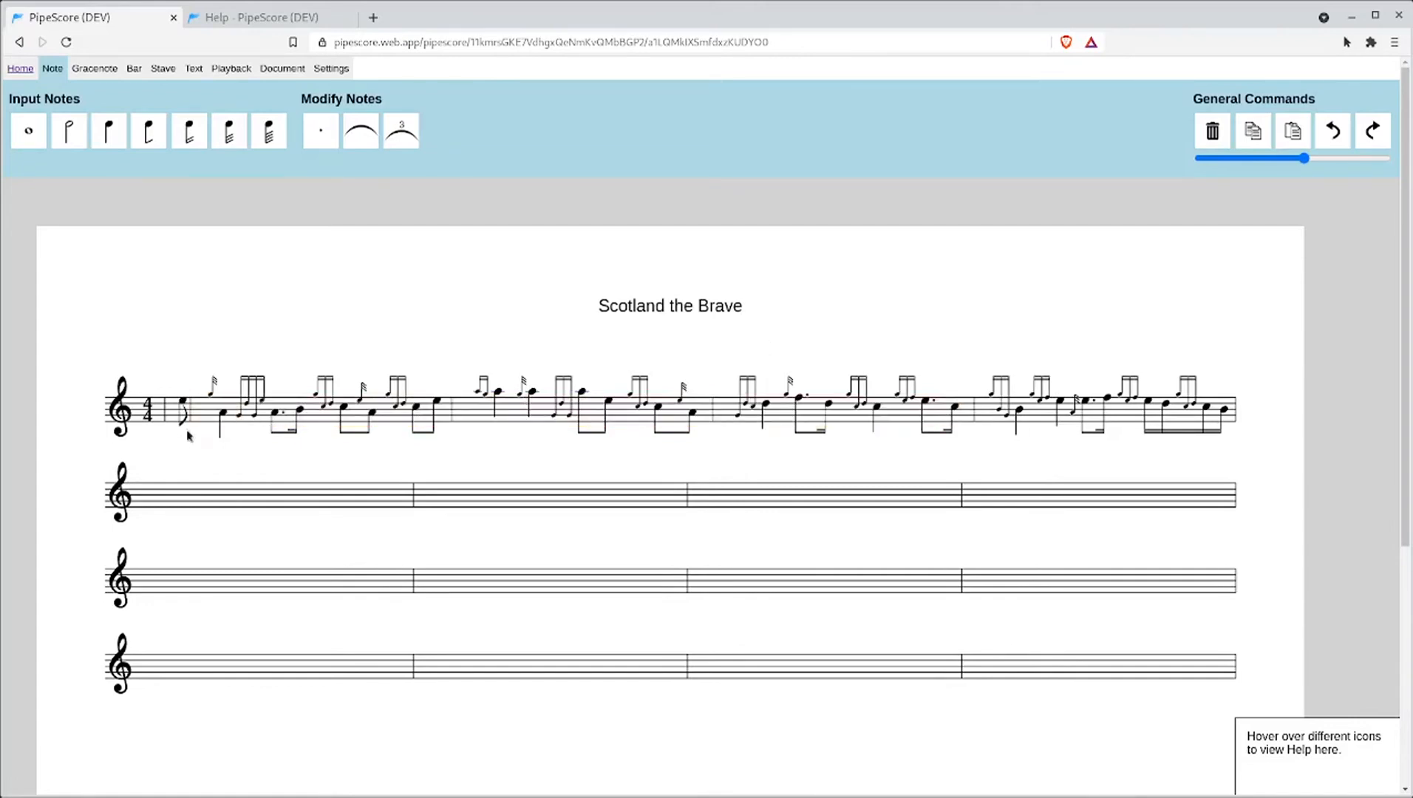
- Select the notes from the first bar's low A crotchet to the second bar's first high A, and clear the selection
click(227, 417)
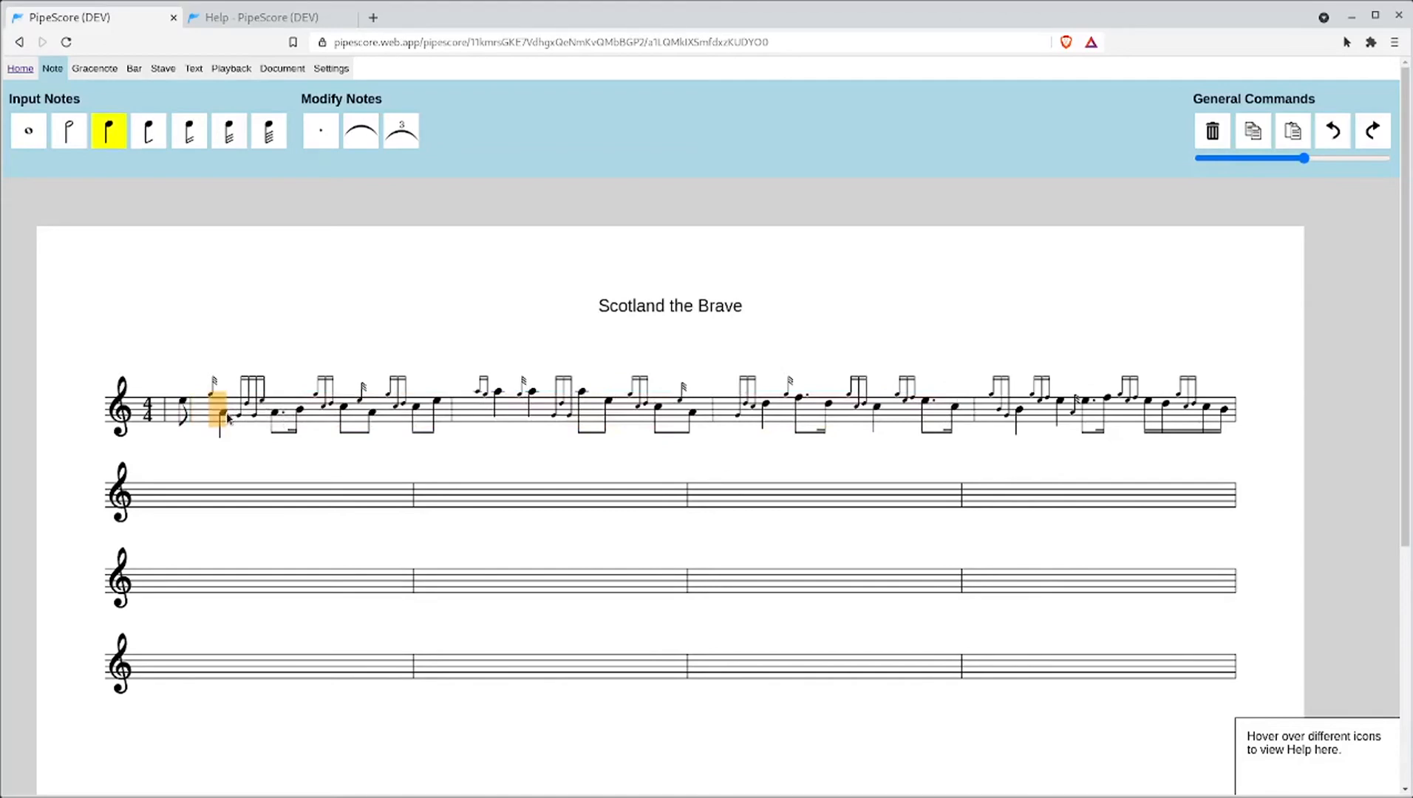
shift+click(498, 395)
click(489, 323)
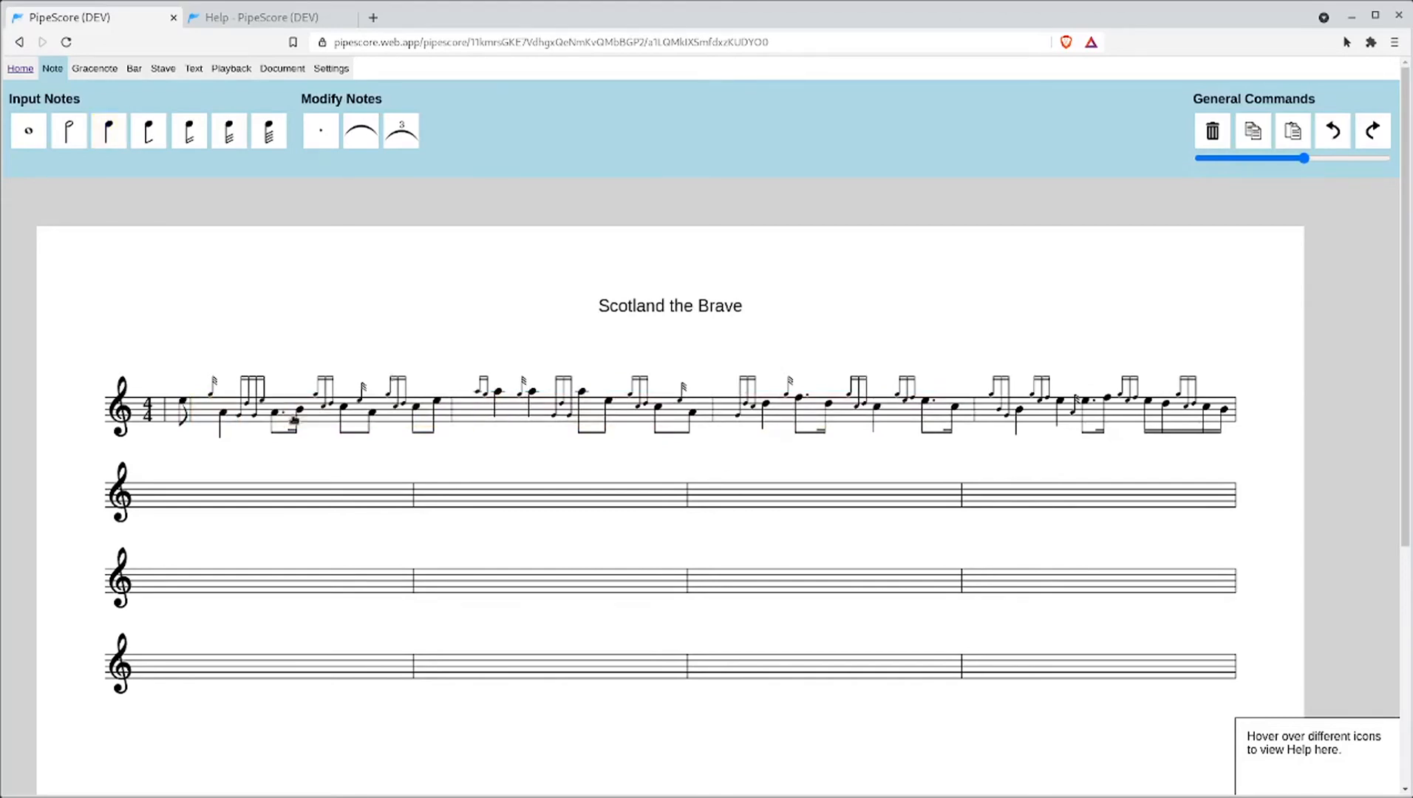
- Extend a selection note by note from the first bar's low A crotchet, and clear it
click(212, 419)
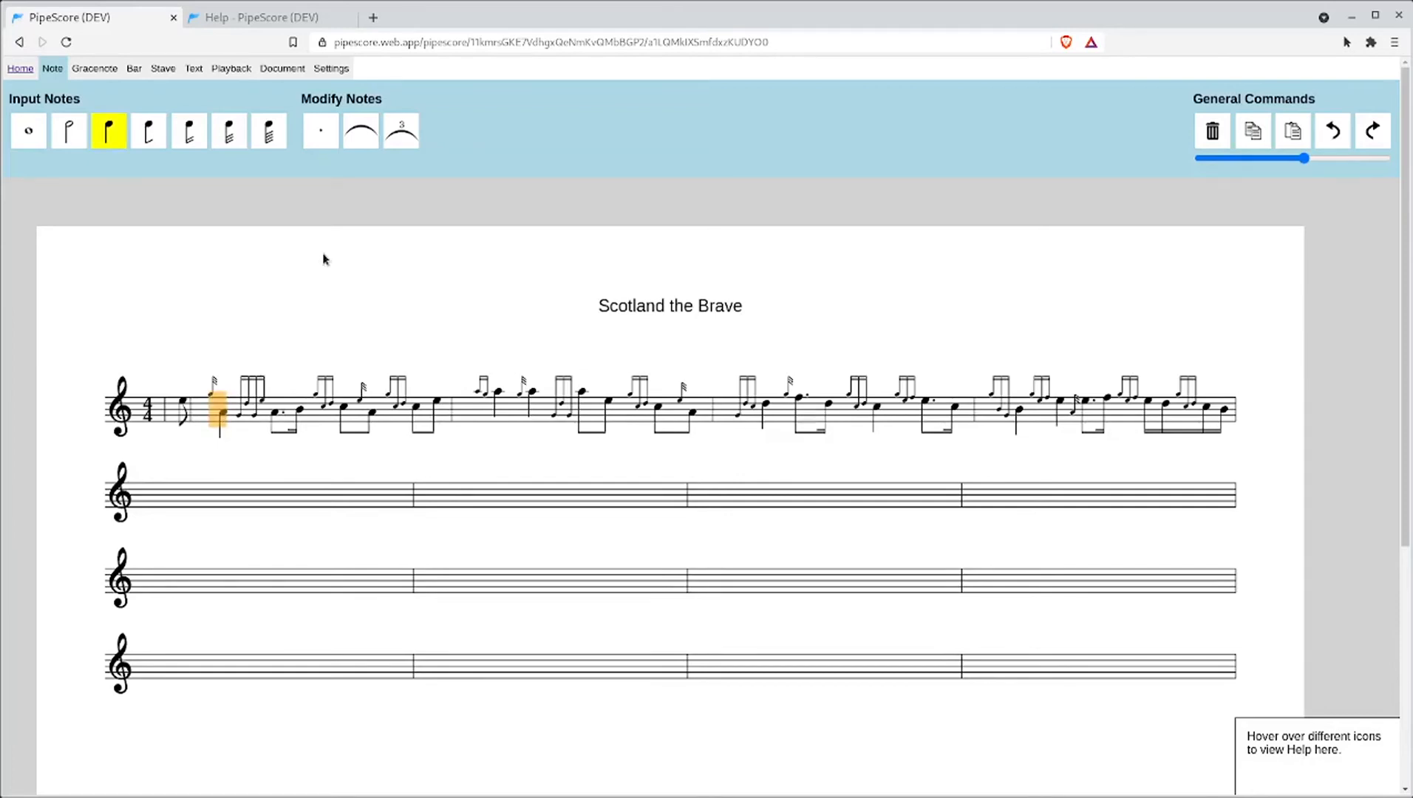
key(shift+Right)
key(shift+Right)
key(shift+Right)
key(shift+Right)
key(shift+Right)
key(shift+Right)
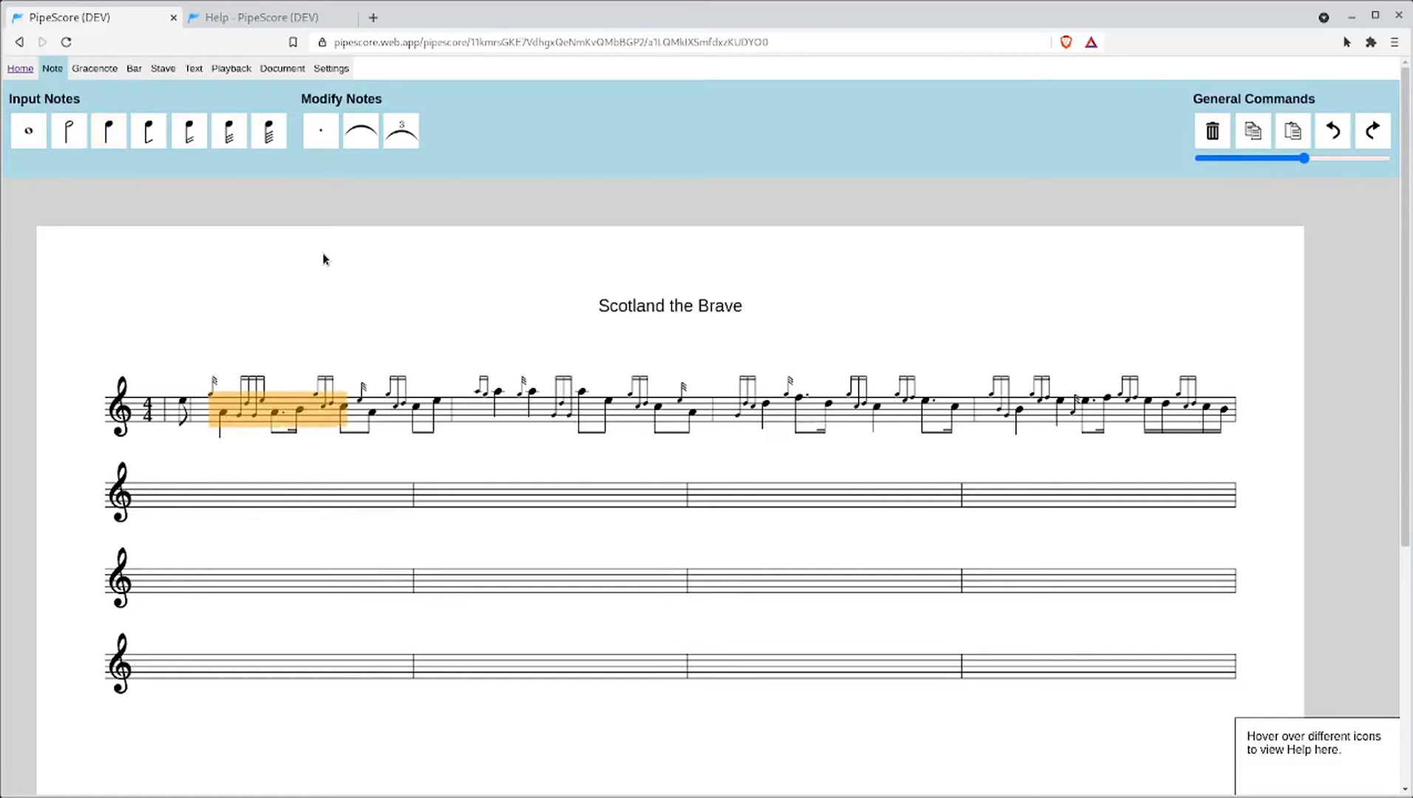
key(shift+Right)
key(Escape)
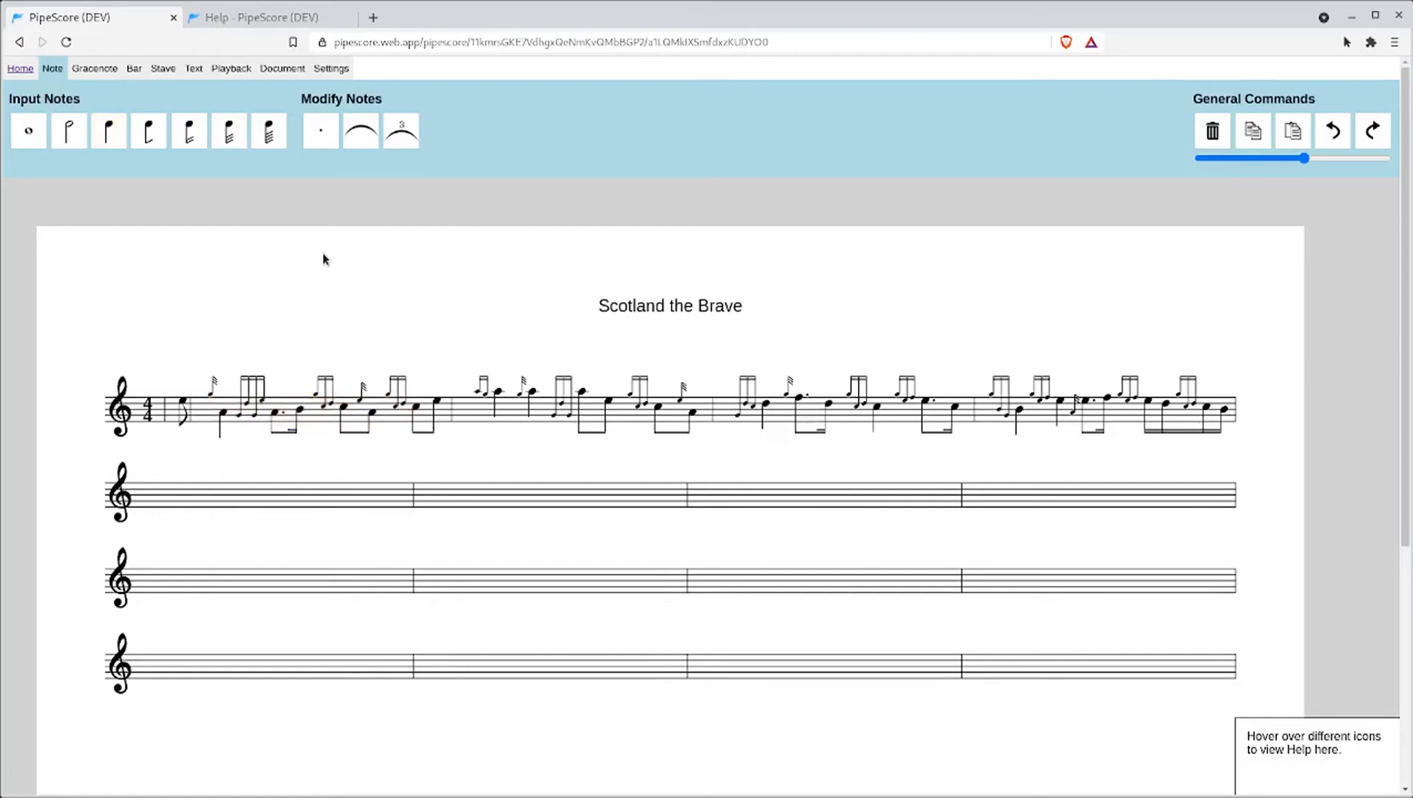
- Copy the first two full bars of the first stave and paste them into the first two bars of the second stave
click(202, 423)
shift+click(464, 423)
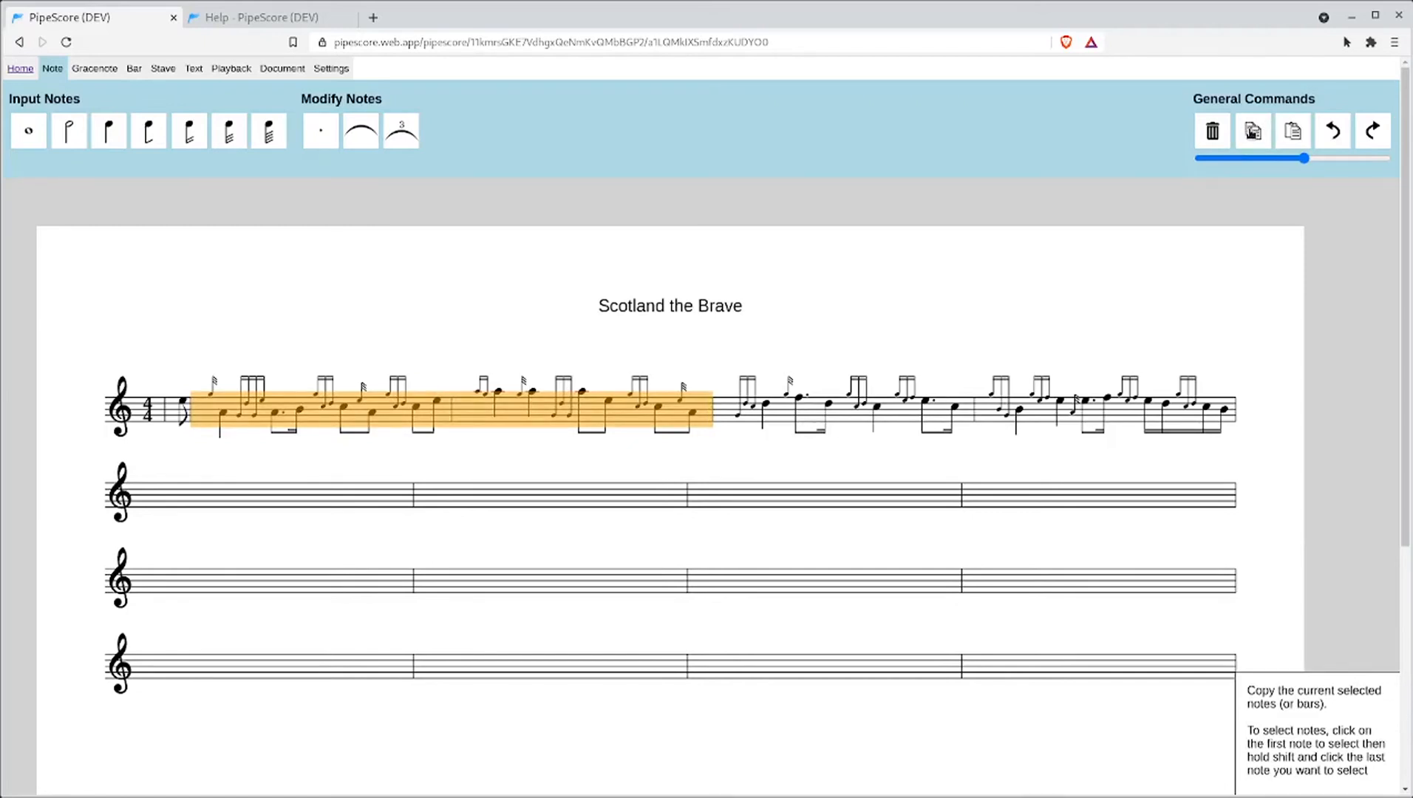
click(1253, 133)
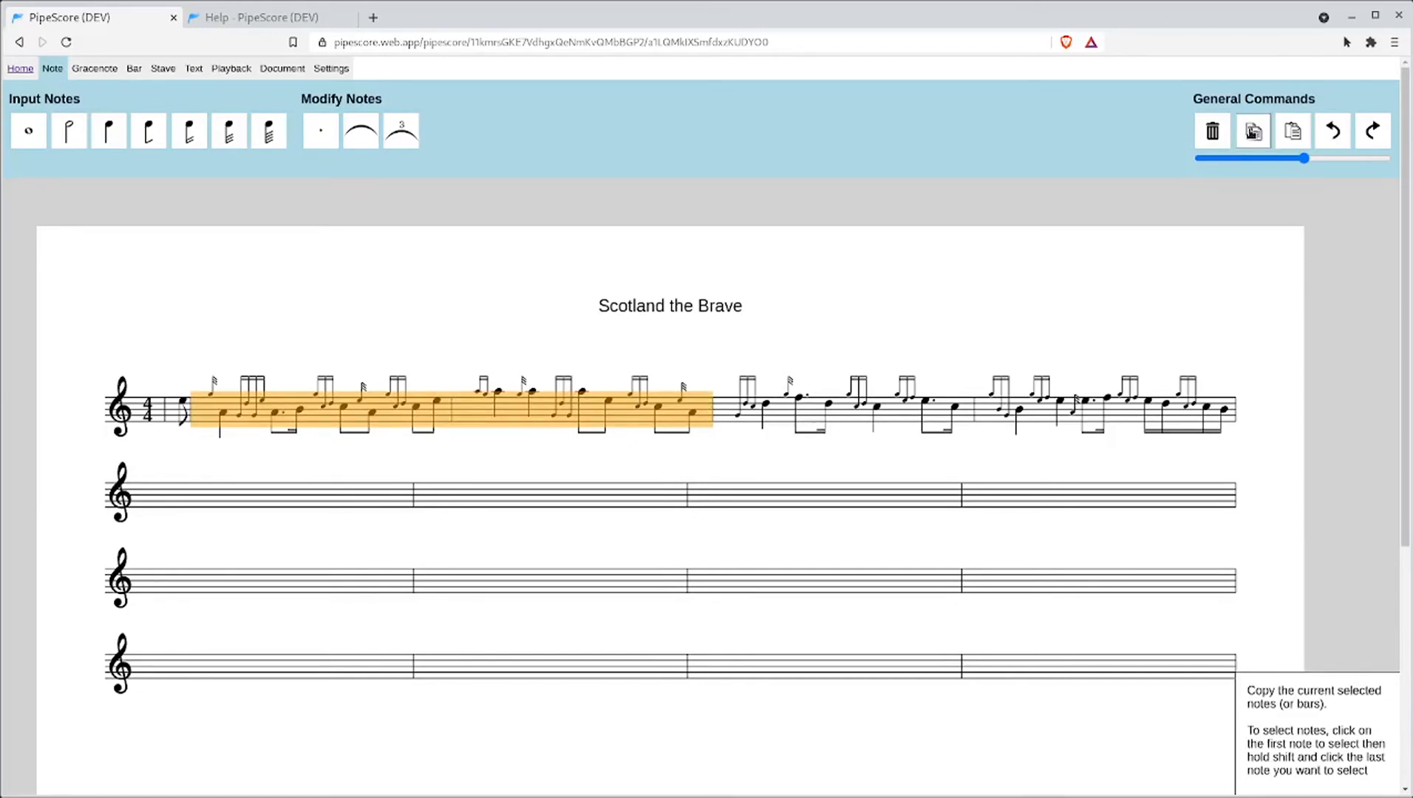
click(387, 494)
click(1293, 133)
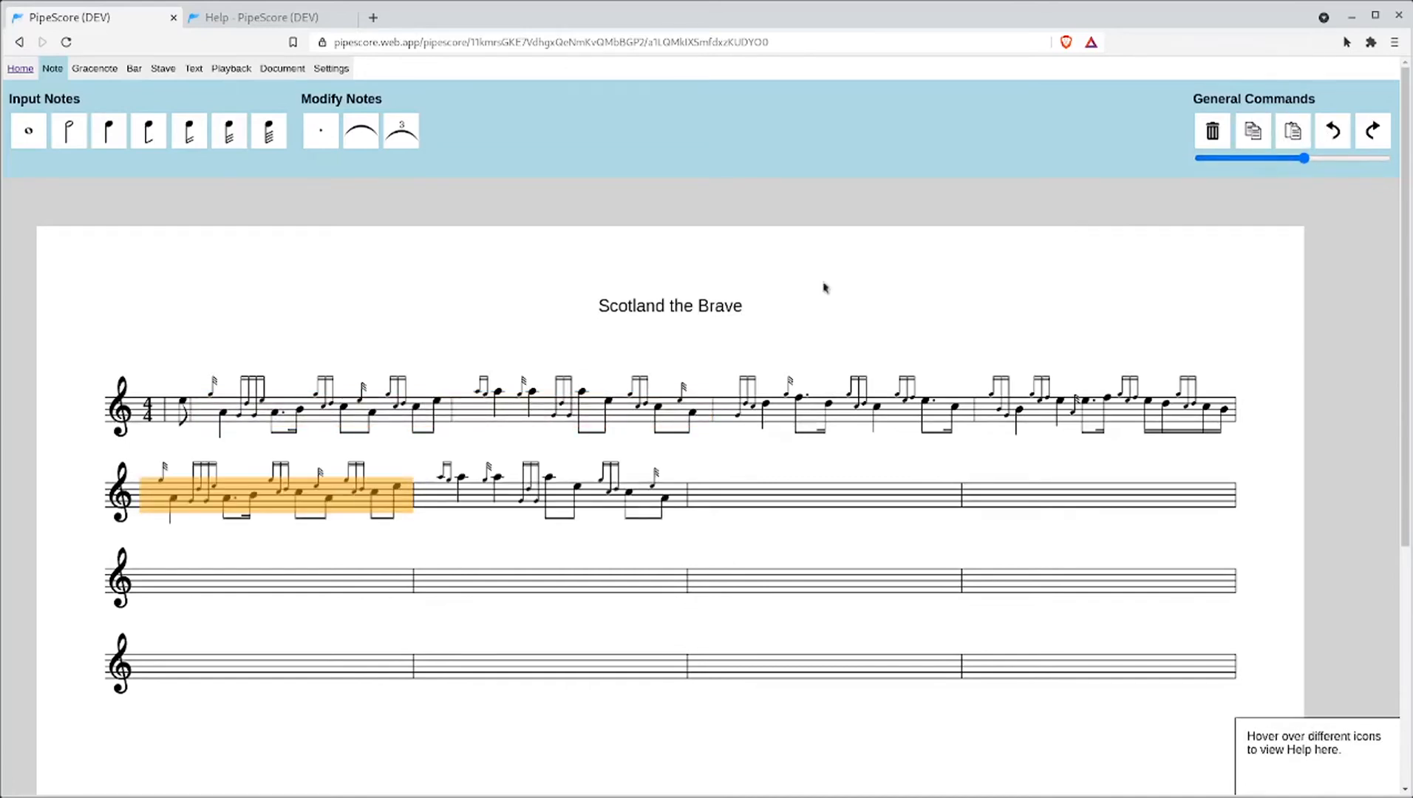
click(433, 454)
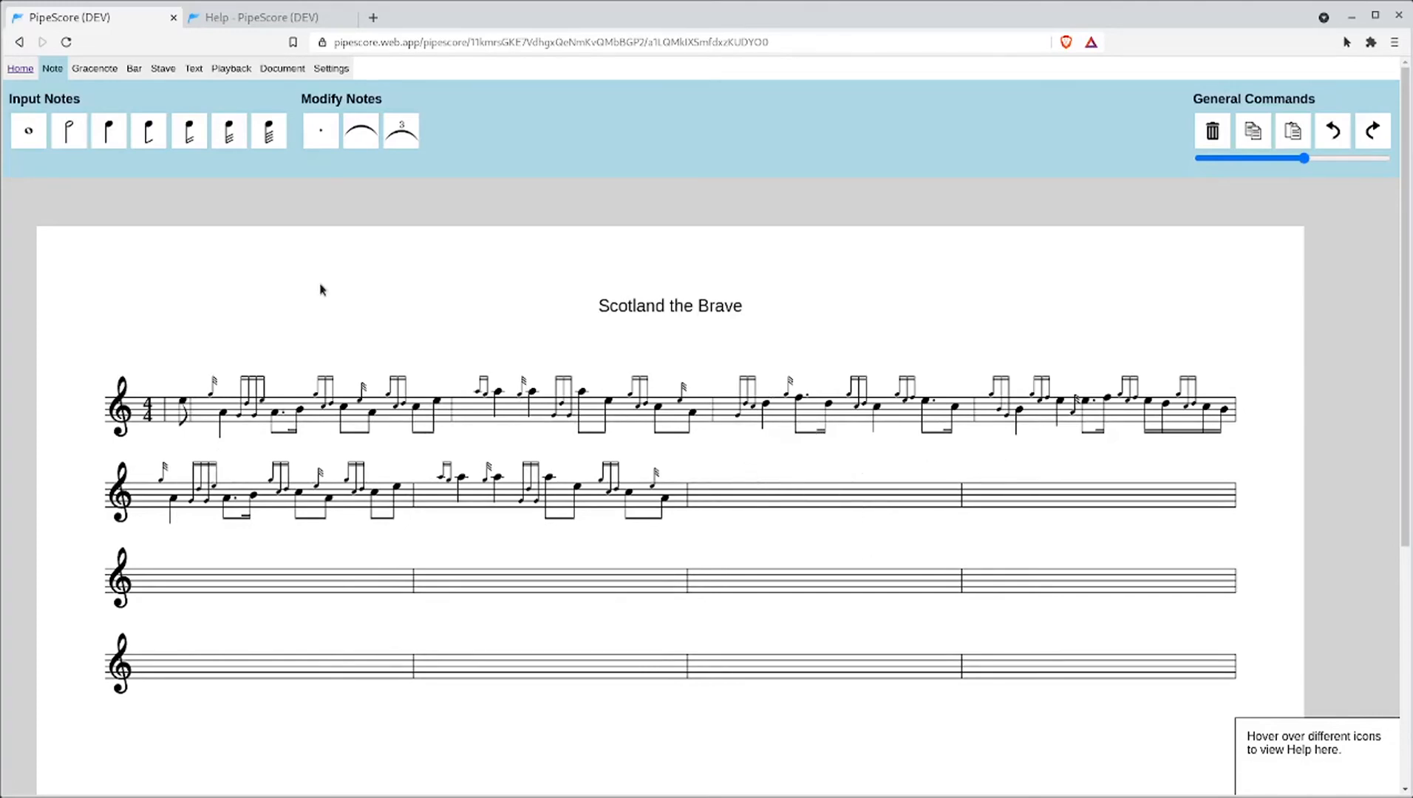
- Copy the first three notes of the first stave's third bar and paste them into the second stave's third bar
click(765, 404)
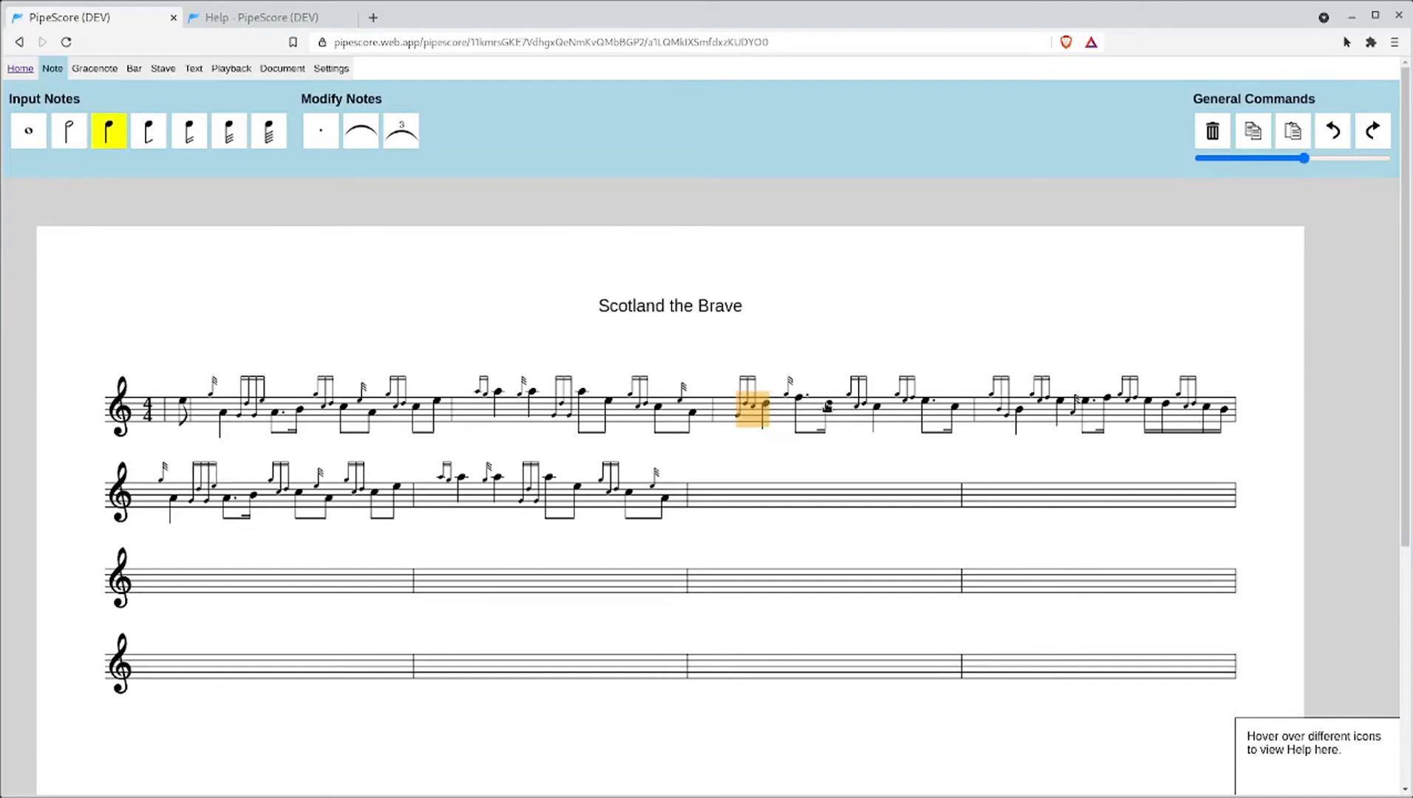
shift+click(830, 410)
key(ctrl+c)
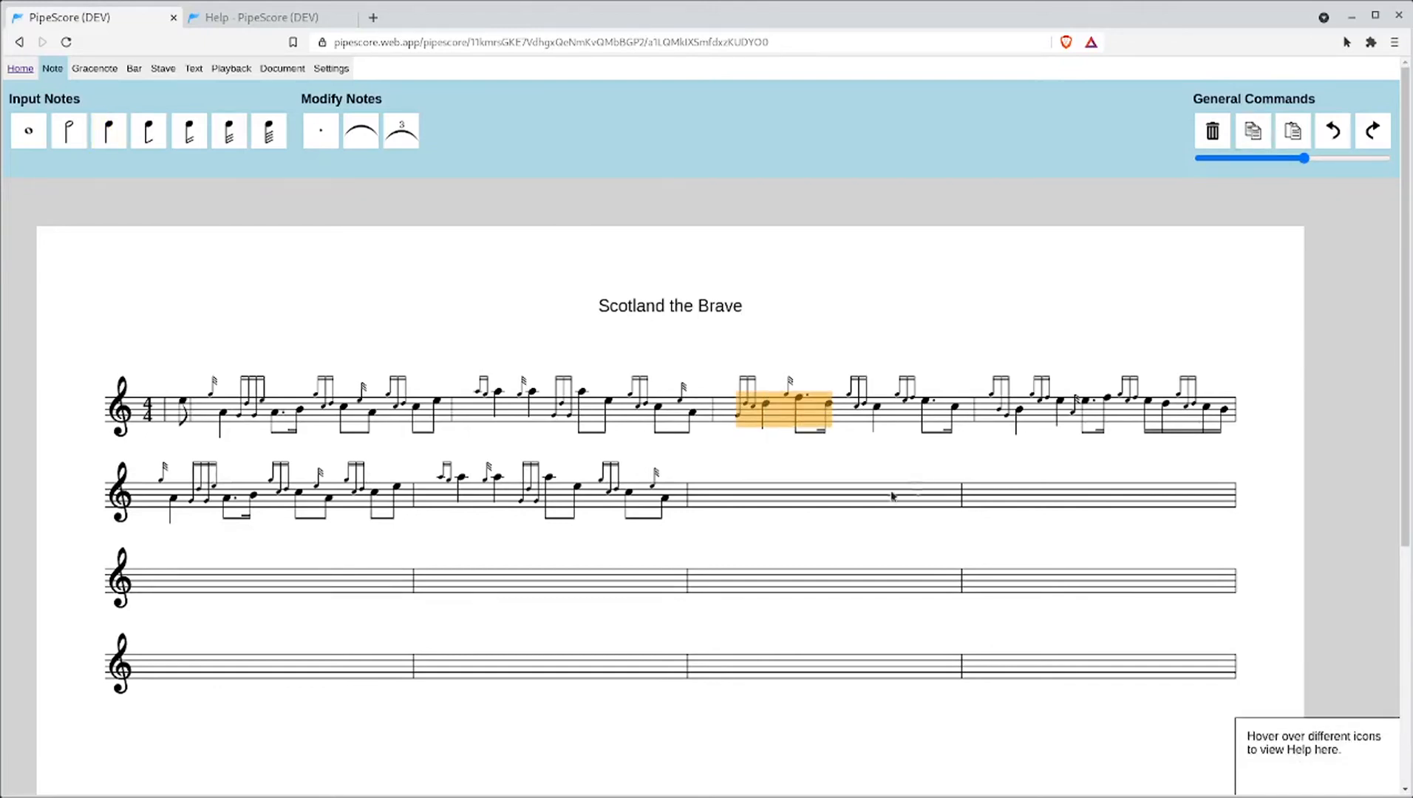
click(892, 494)
key(ctrl+v)
- Finish the second stave's third bar with four quavers: C, E, C and low A
click(94, 68)
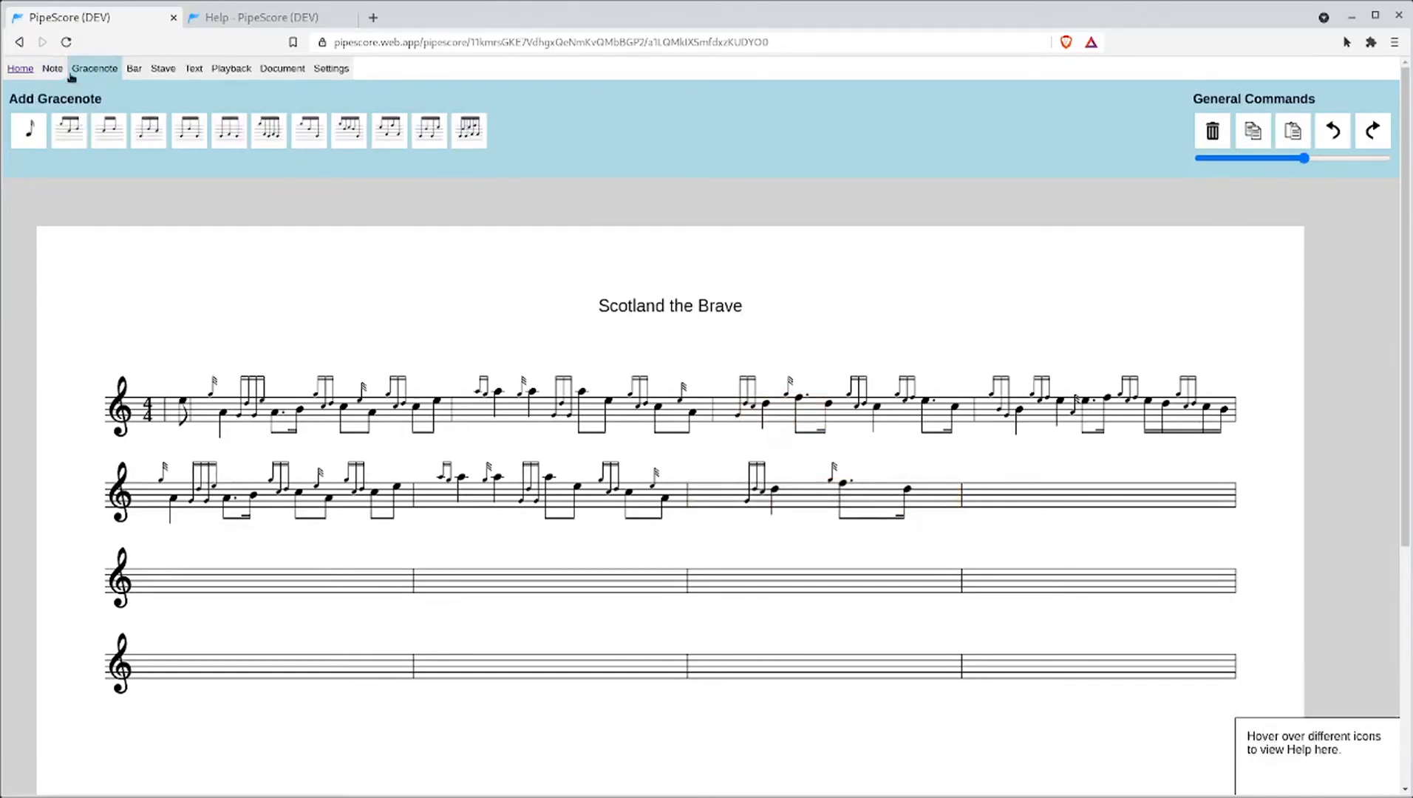
click(53, 68)
click(149, 131)
click(937, 491)
click(939, 485)
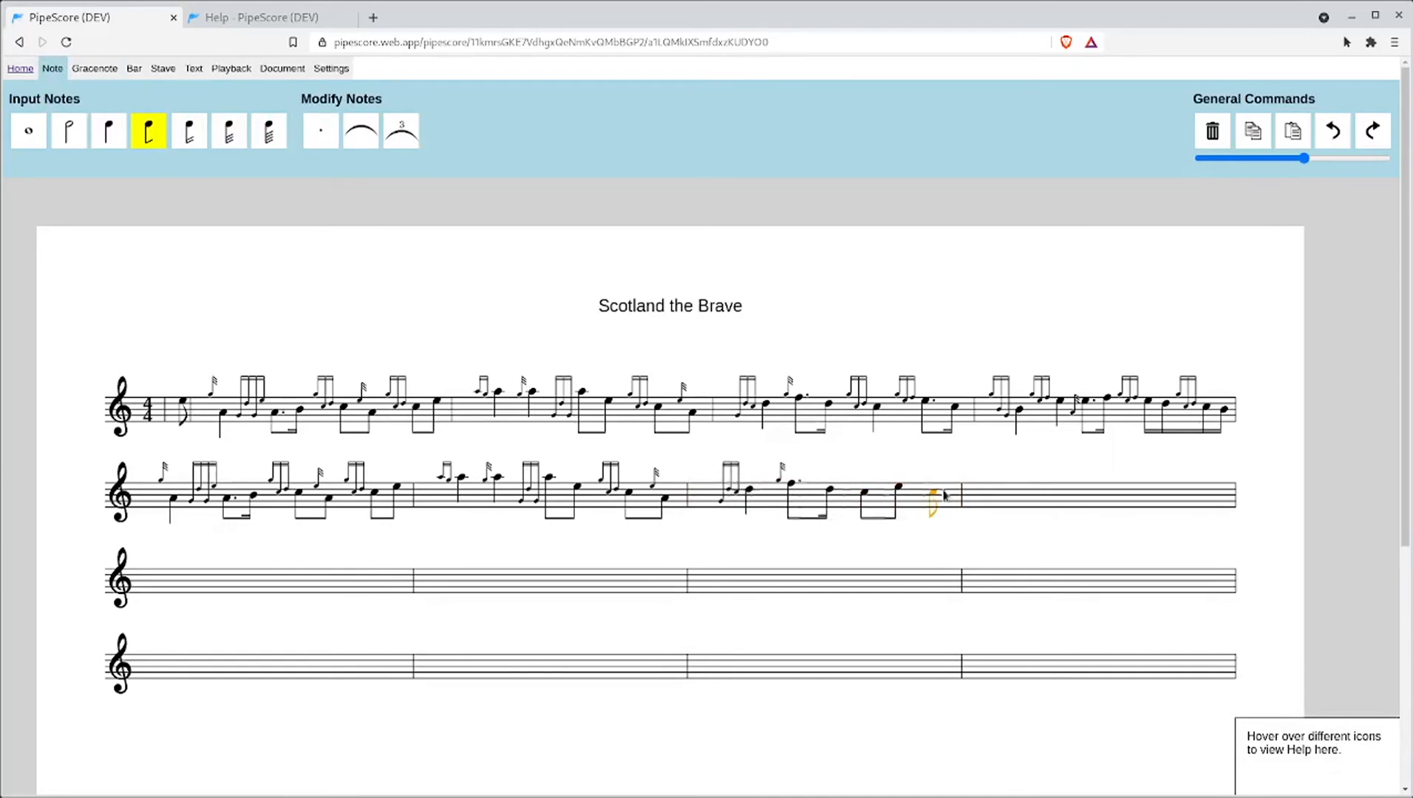
click(949, 491)
click(952, 497)
- Start the second stave's fourth bar with a B crotchet, a dotted low A quaver and a B semiquaver
click(109, 131)
click(1035, 495)
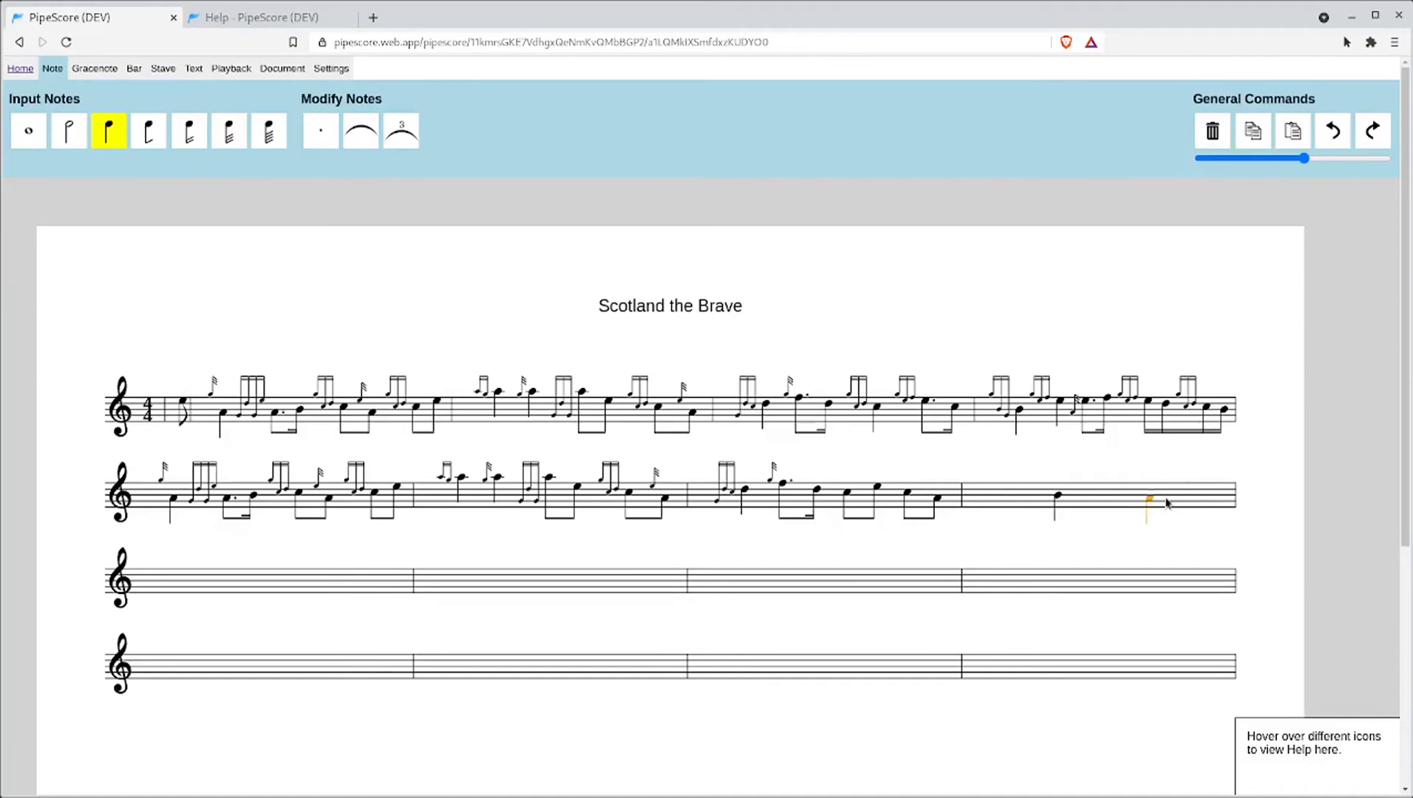
click(148, 131)
click(321, 131)
click(1153, 499)
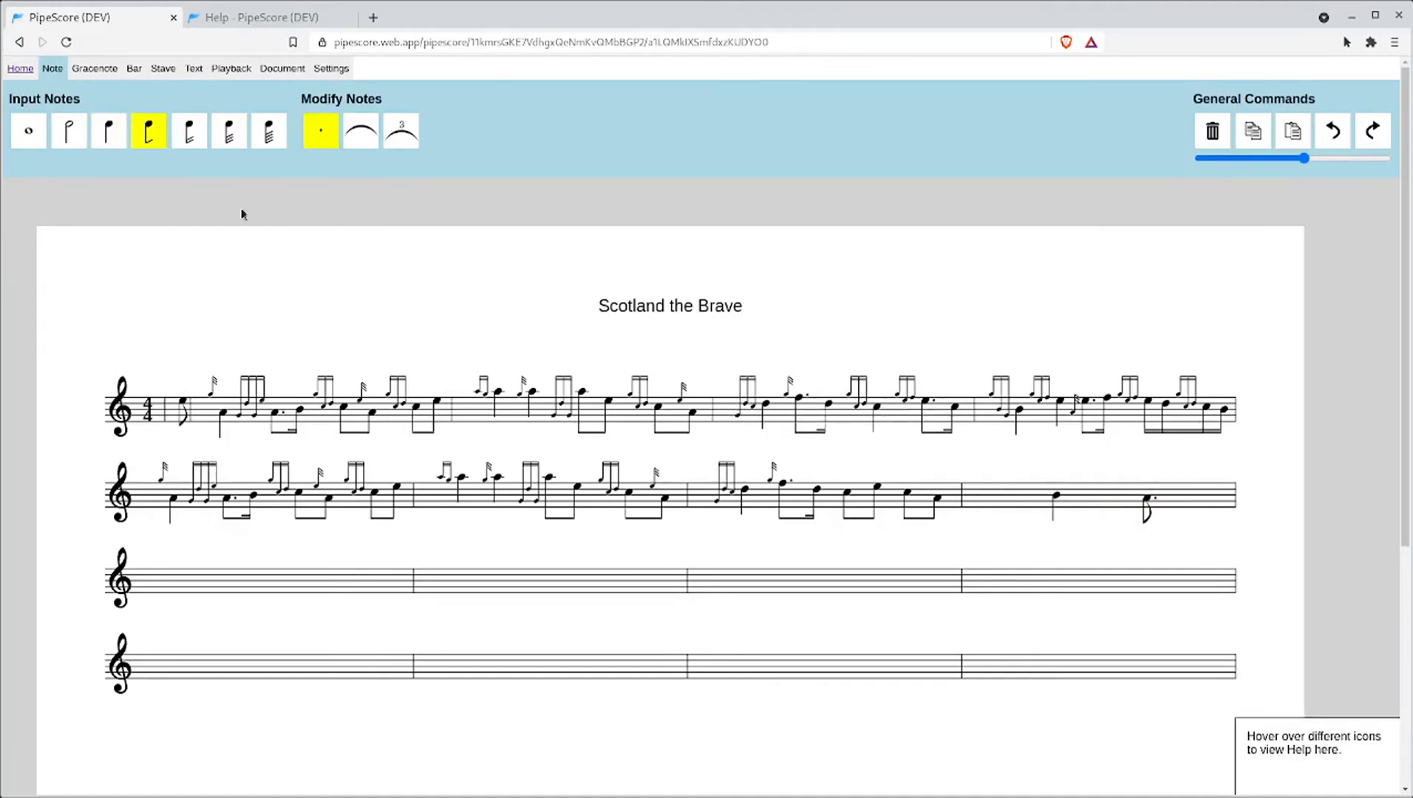
click(190, 131)
click(1204, 495)
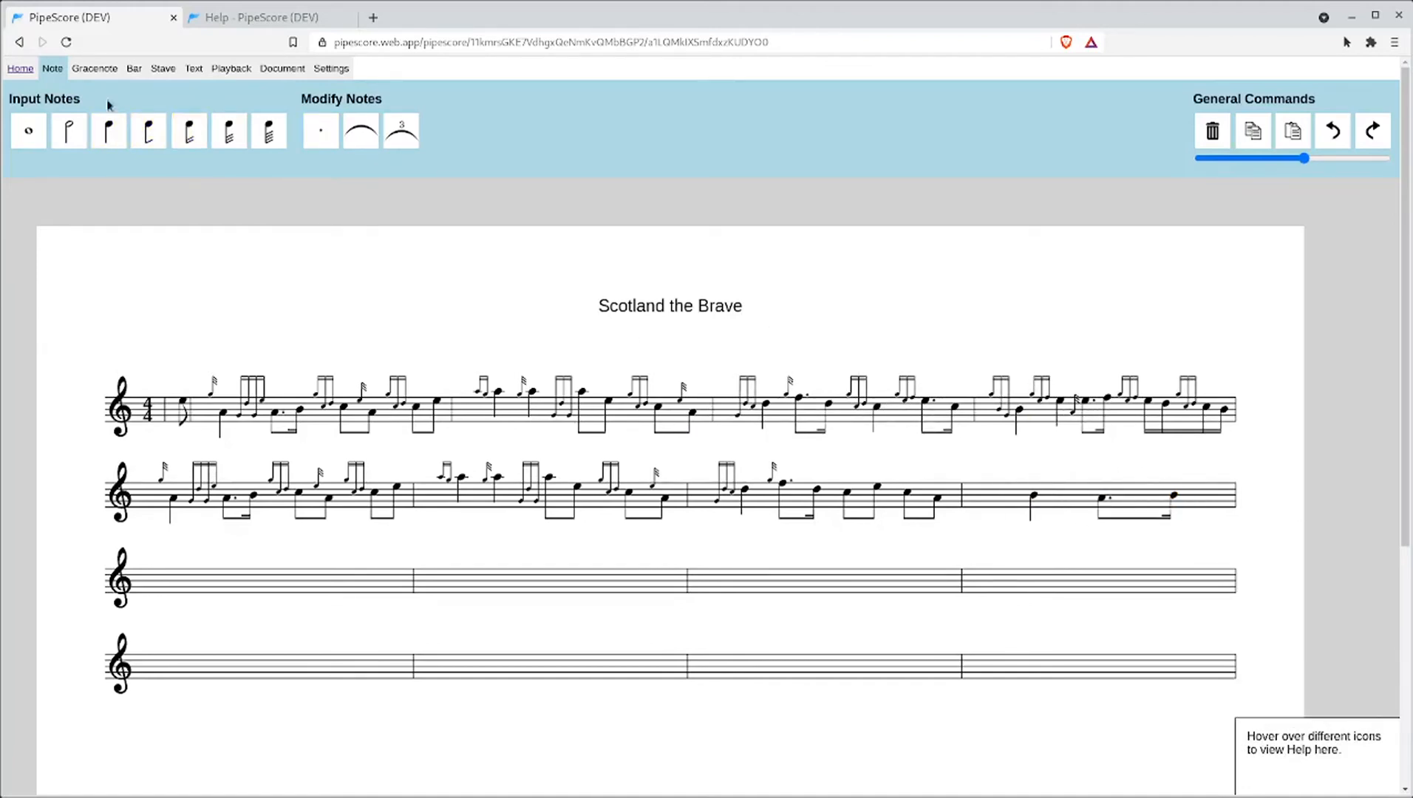
- Complete the second stave's fourth bar with a low A crotchet followed by C and E quavers
click(109, 130)
click(1186, 495)
click(149, 131)
click(1153, 500)
click(1201, 491)
key(Escape)
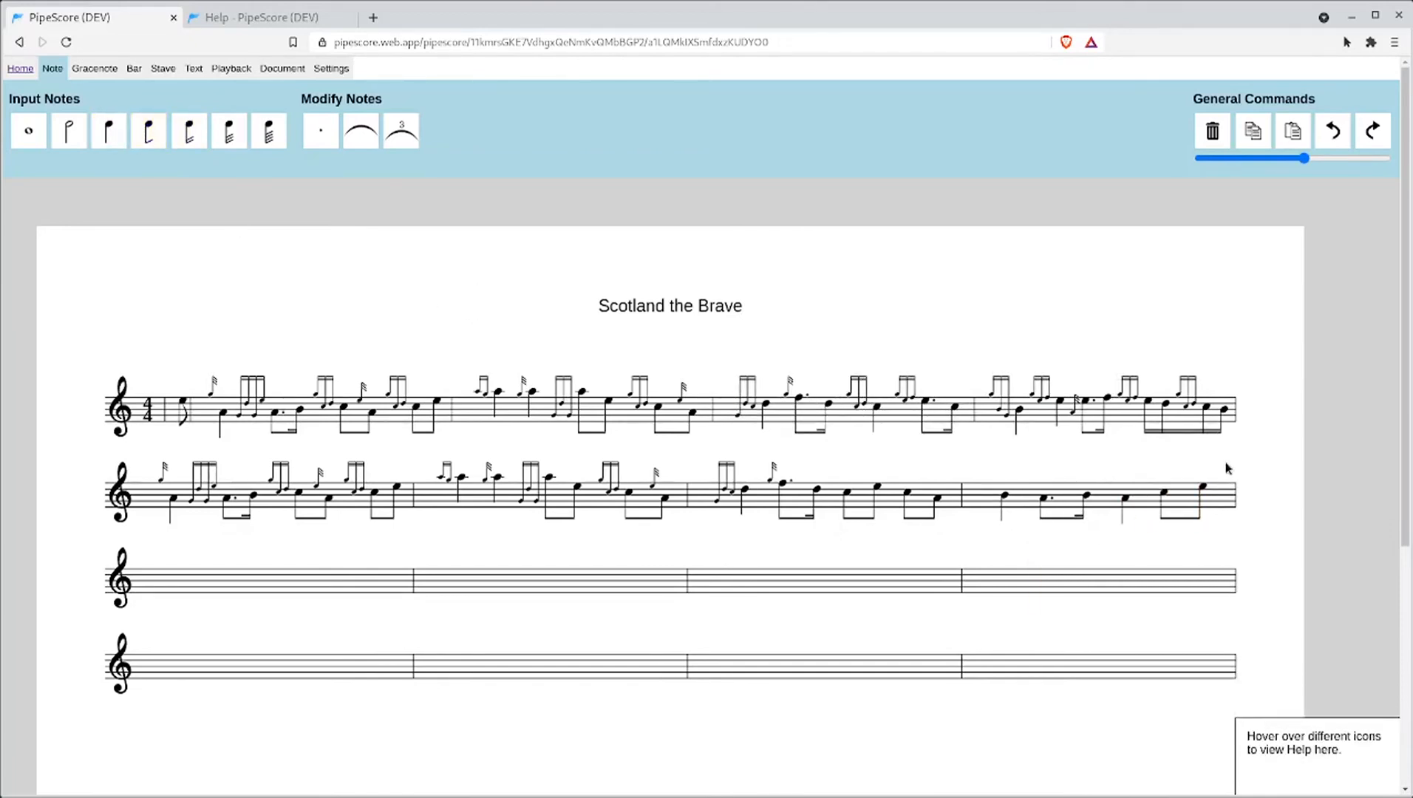
- Add doublings to both C quavers in the second stave's third bar and a grip before the fourth bar's B
click(94, 68)
click(68, 131)
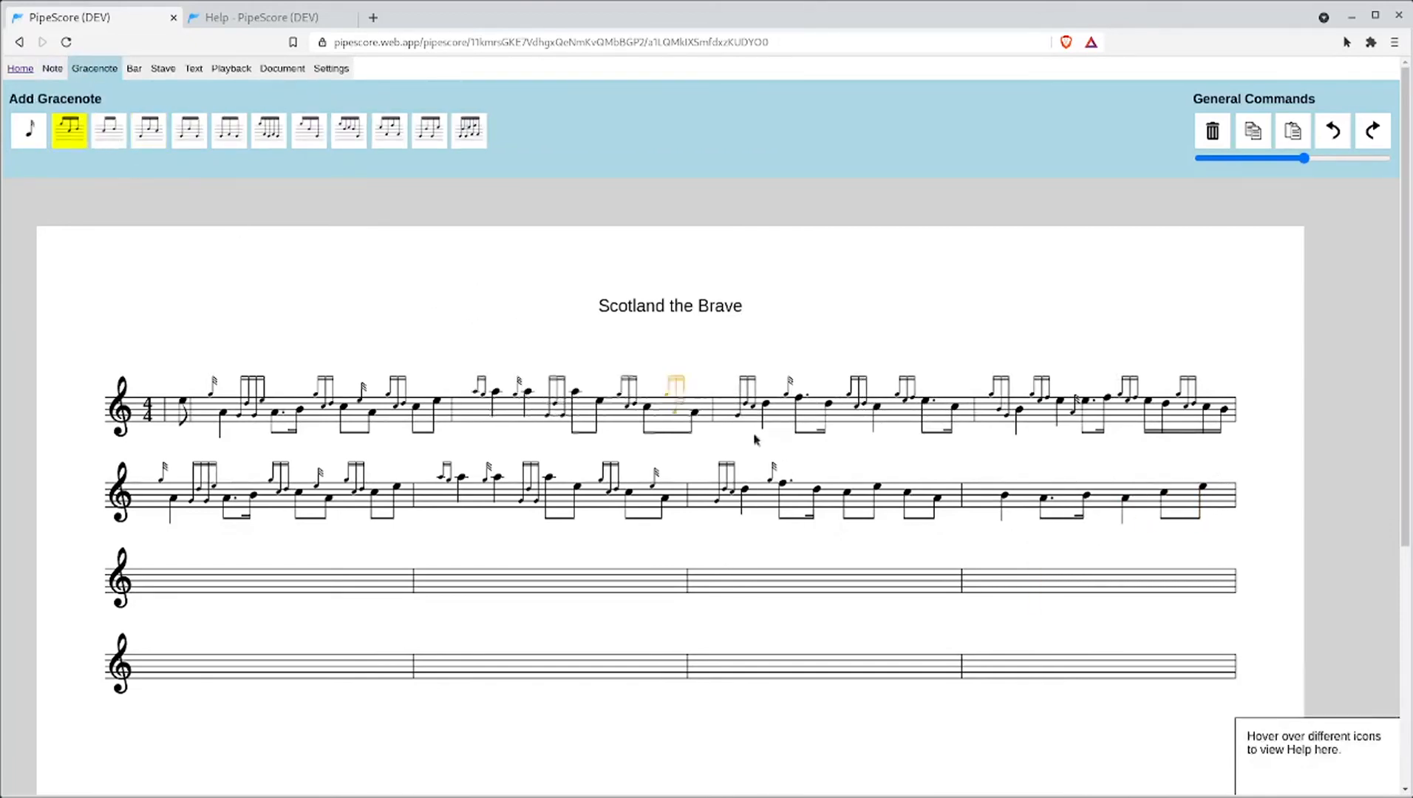
click(833, 489)
click(895, 496)
click(189, 130)
click(1003, 495)
- Add single gracenotes to the third bar's last low A and both low As in the fourth bar, and a doubling to its C
click(28, 131)
click(945, 494)
click(1057, 495)
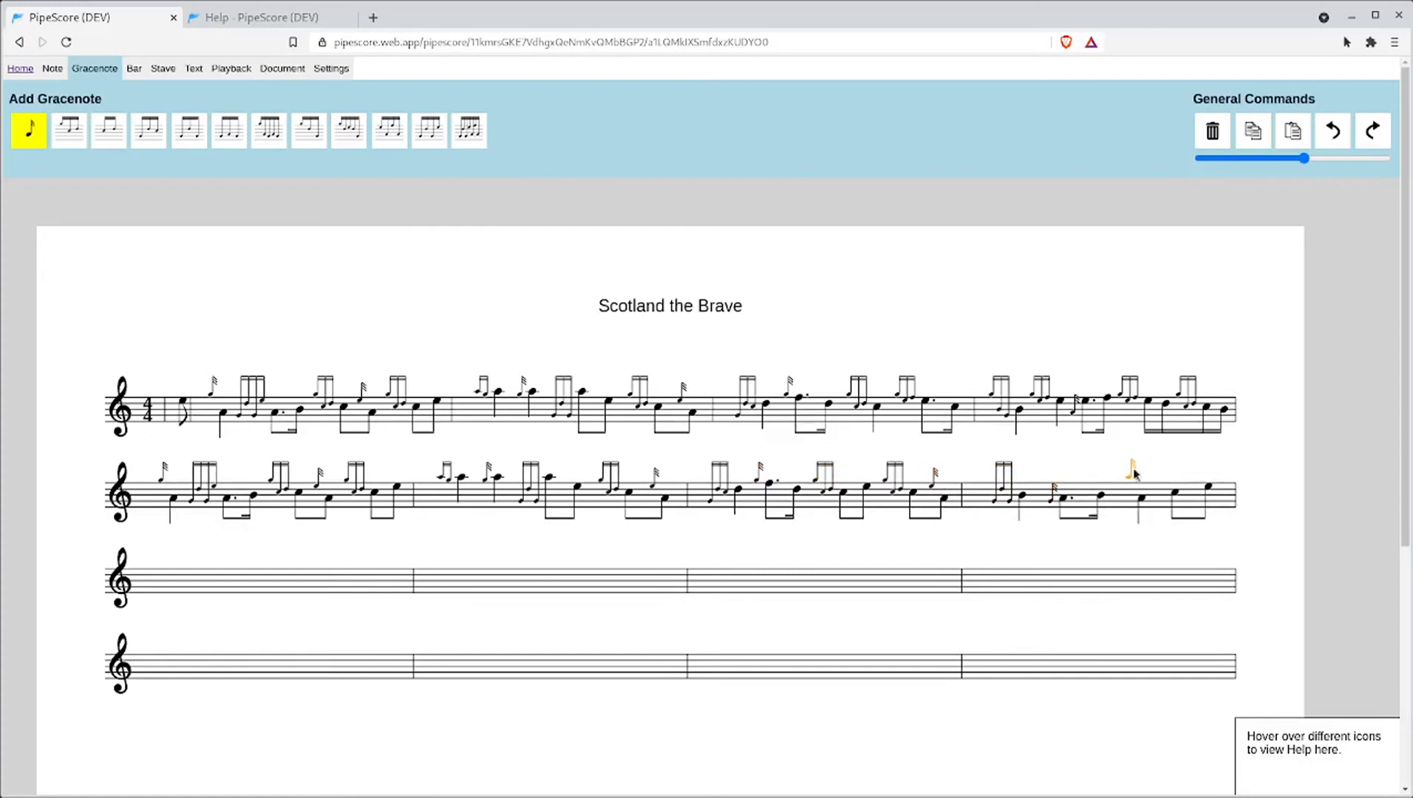
click(1137, 493)
click(68, 131)
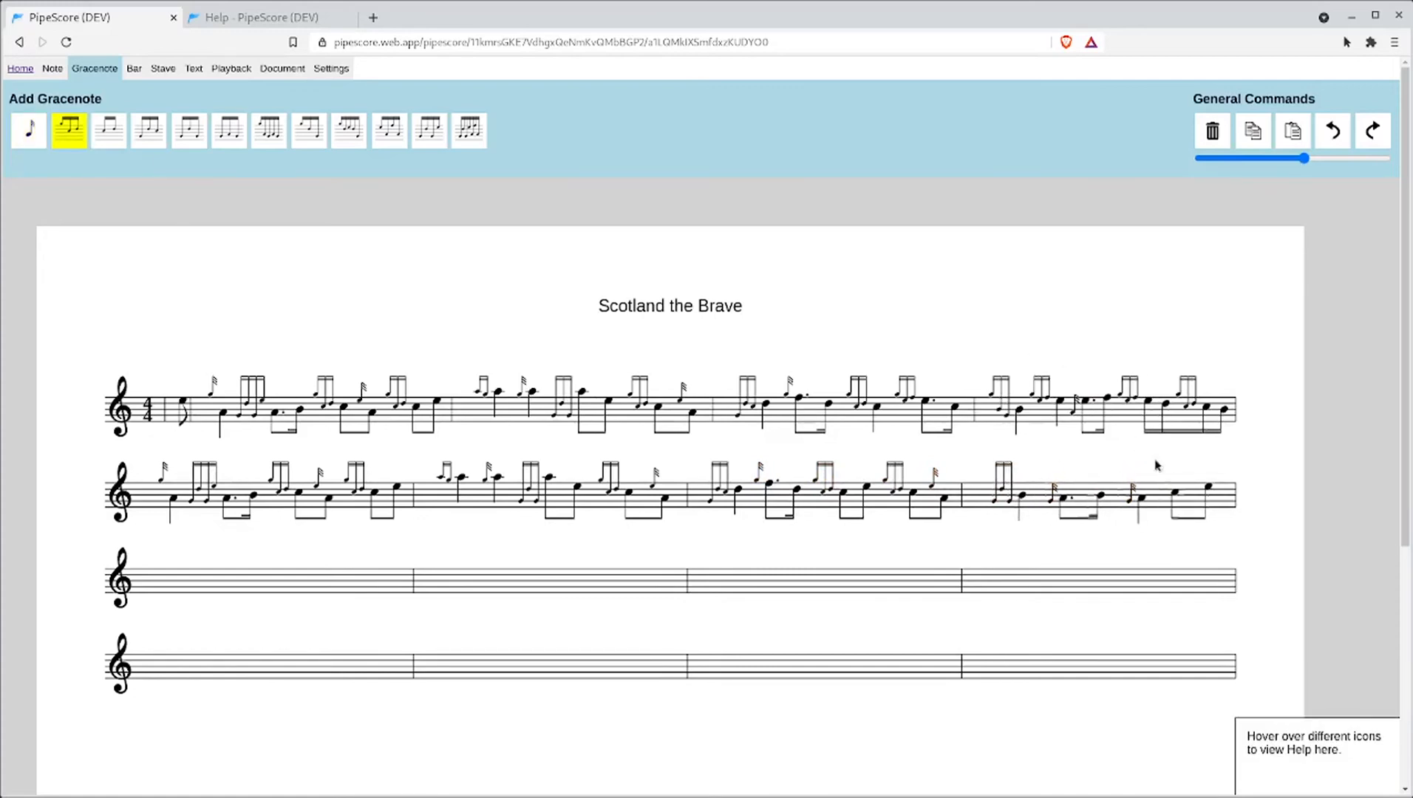
click(1156, 464)
key(Escape)
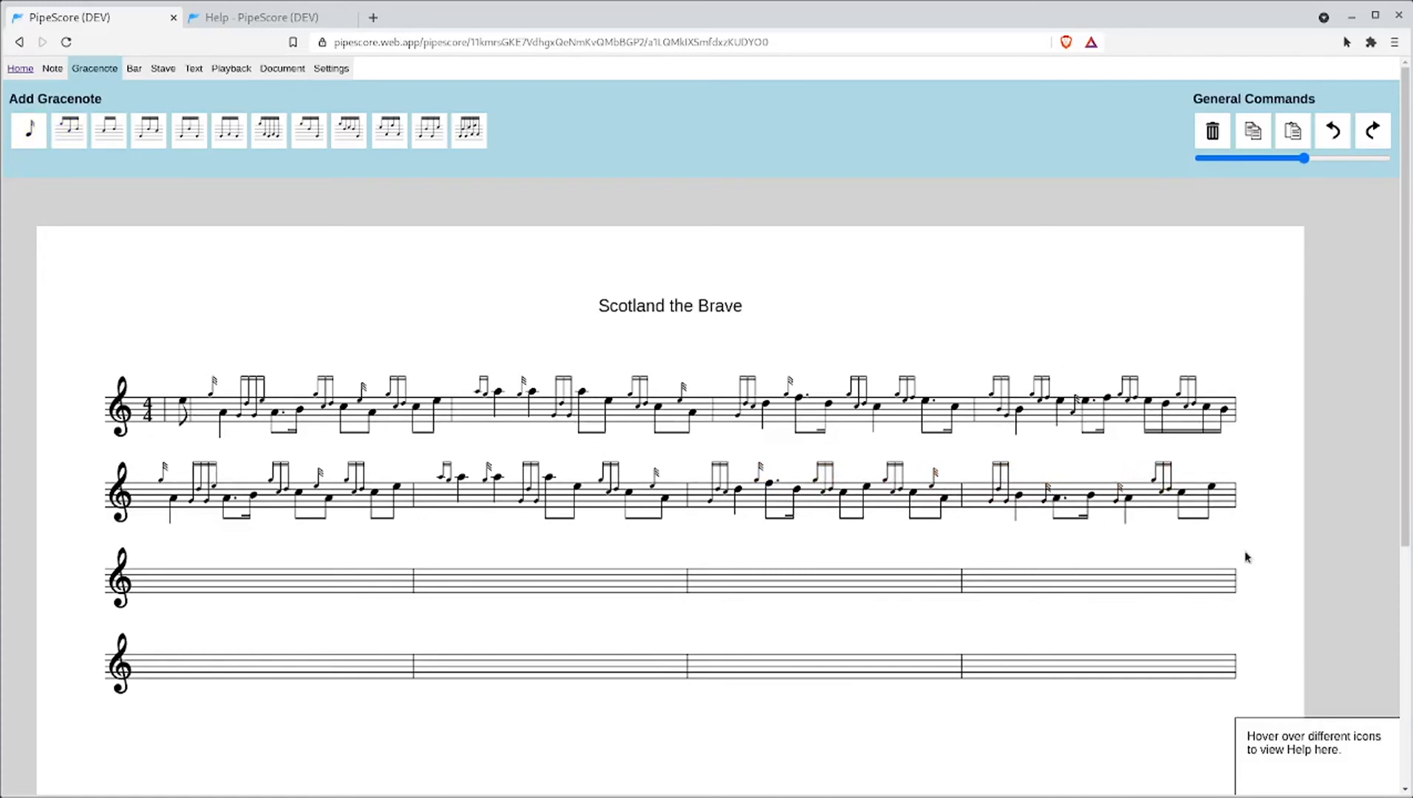
- Try a Repeat end bar line on the second stave's last bar, and settle on the Part bar line
click(1149, 510)
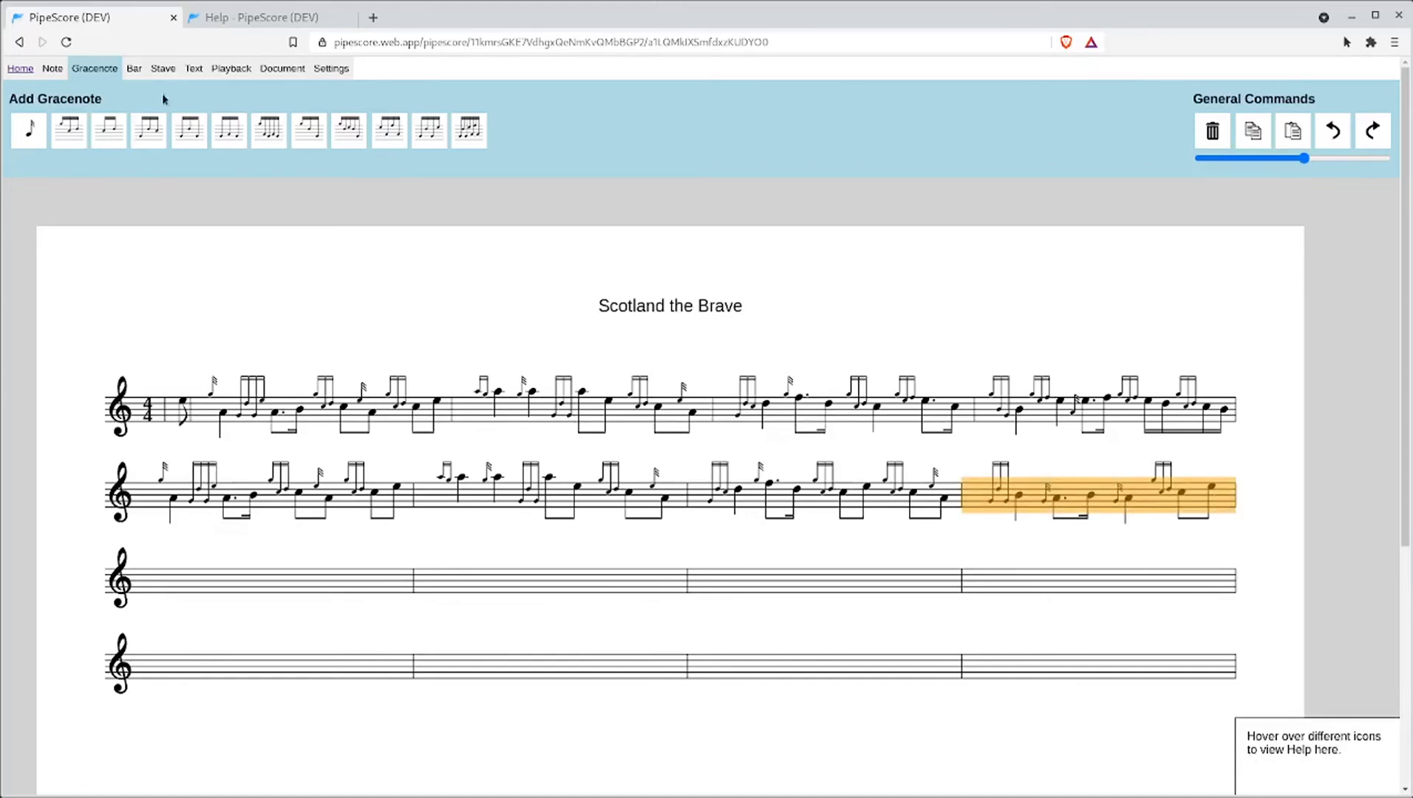
click(134, 69)
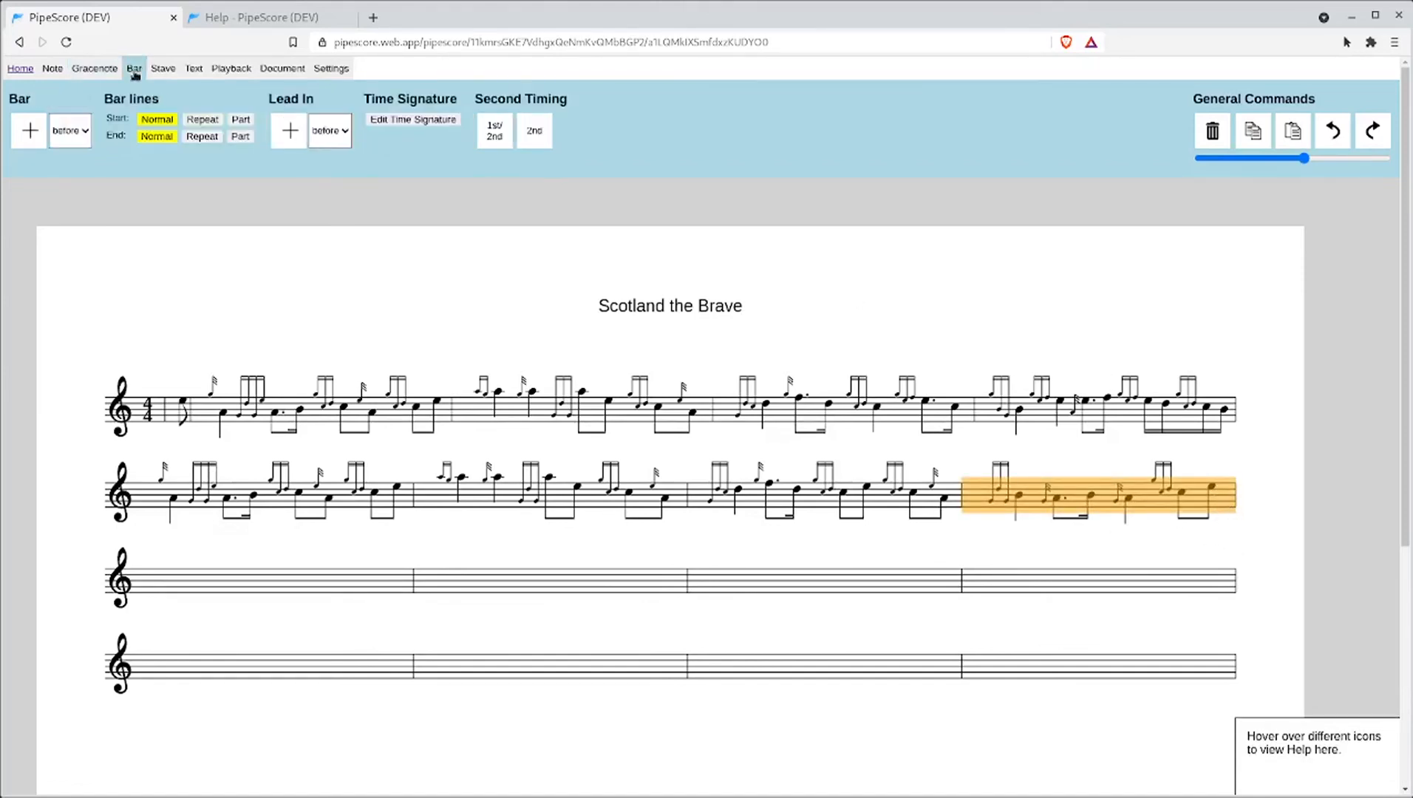
click(203, 137)
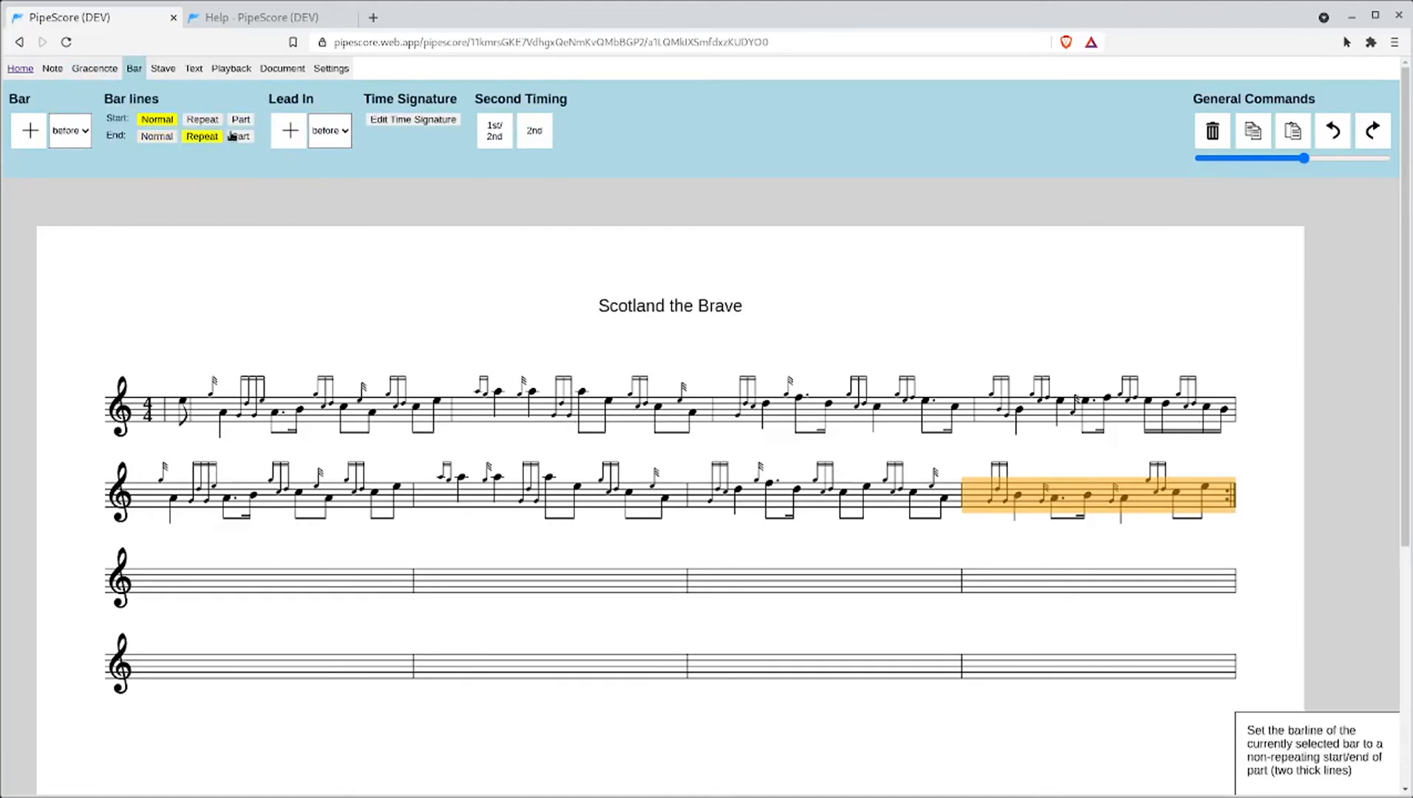
click(237, 137)
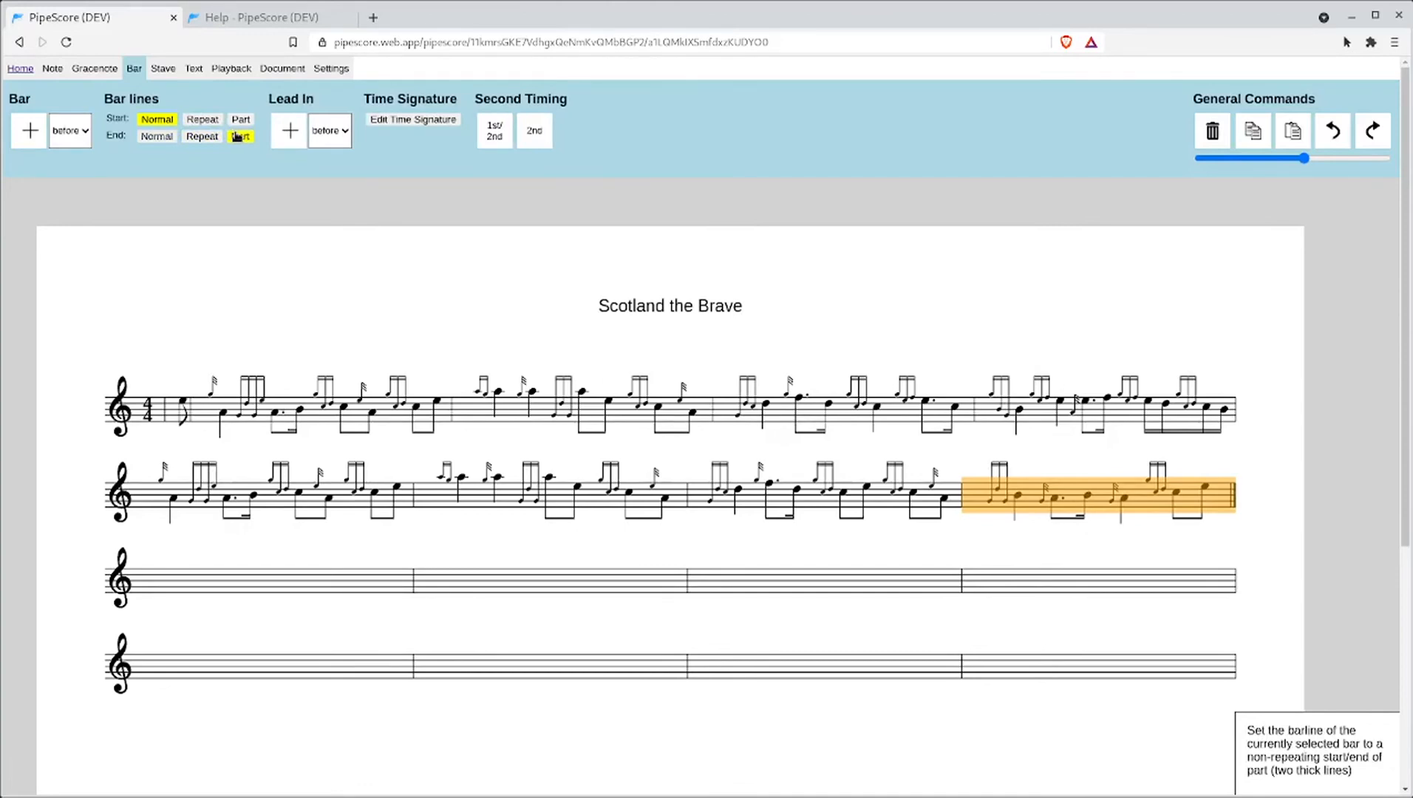
- Put a Part bar line at the start of the third stave's first bar and at the end of the fourth stave's last bar
click(344, 573)
click(239, 137)
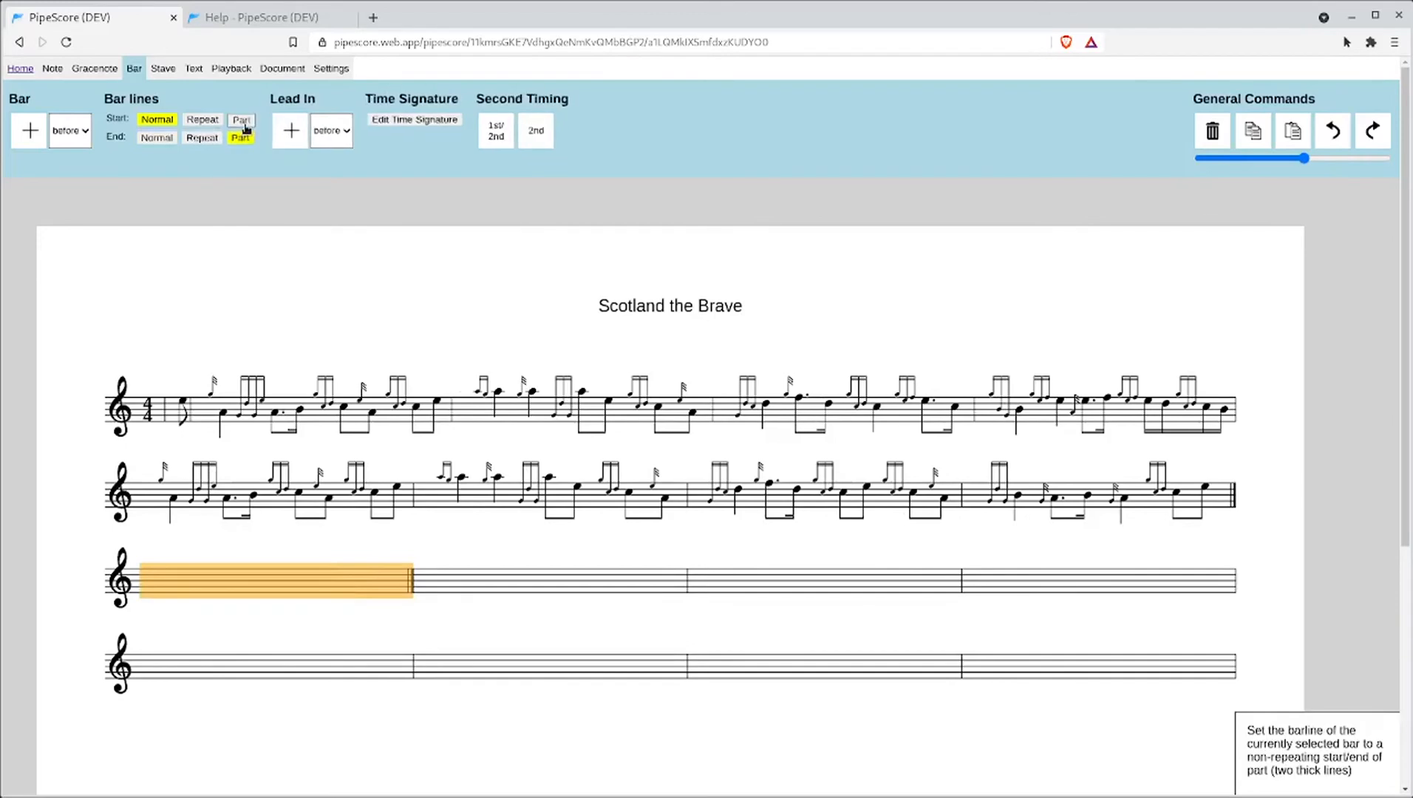
click(157, 137)
click(1029, 673)
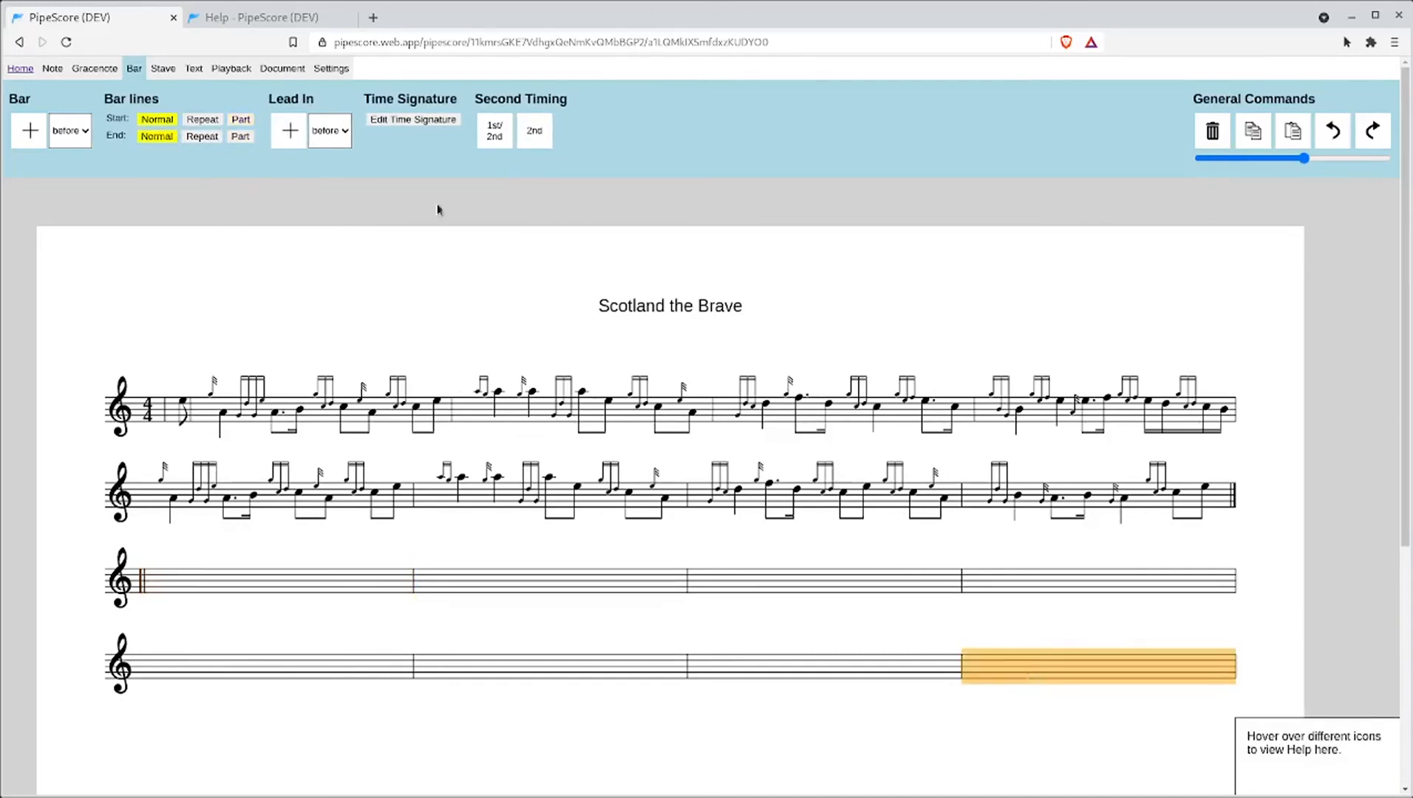
click(240, 136)
click(439, 324)
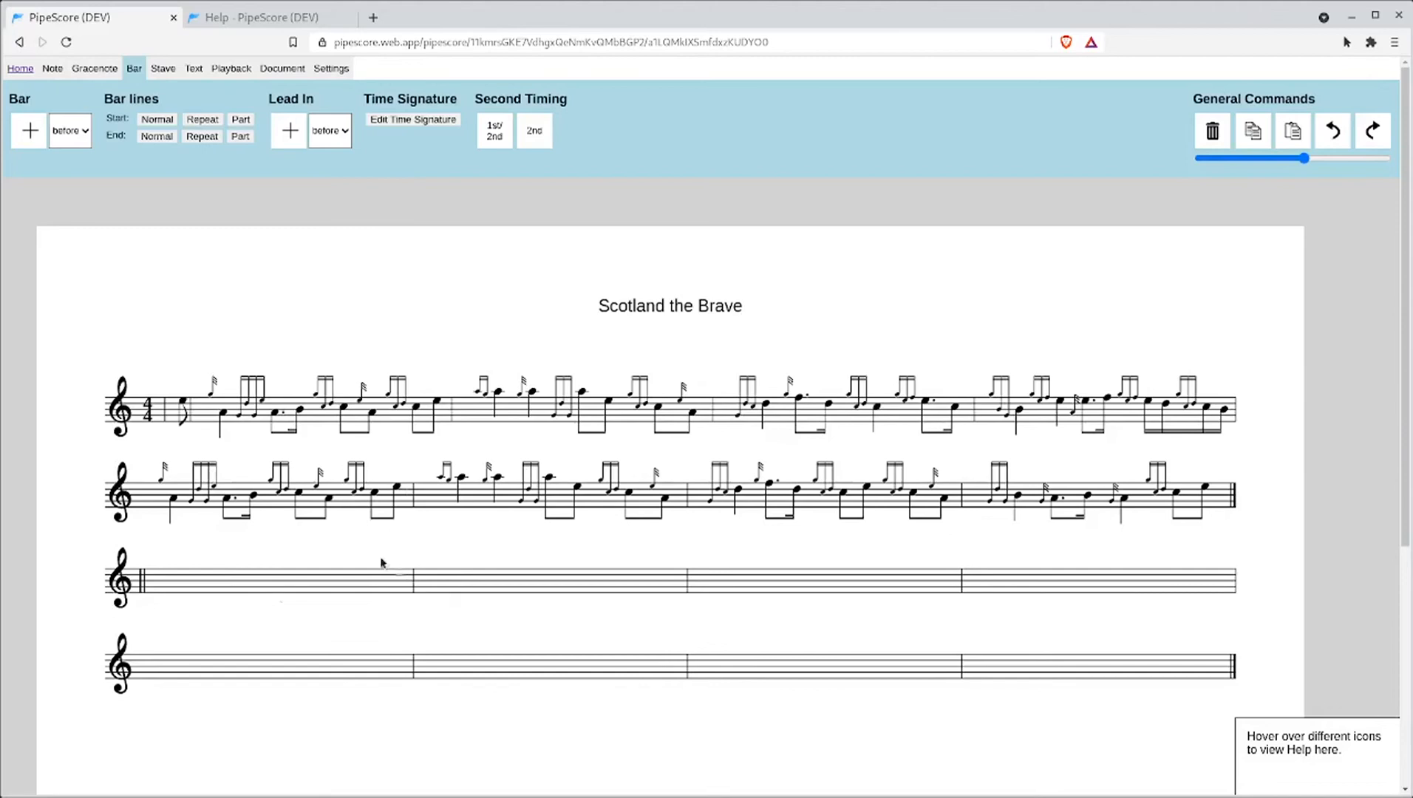
- Add a first and second timing over the third stave, stretched to the stave's end and divided after the second bar
click(322, 580)
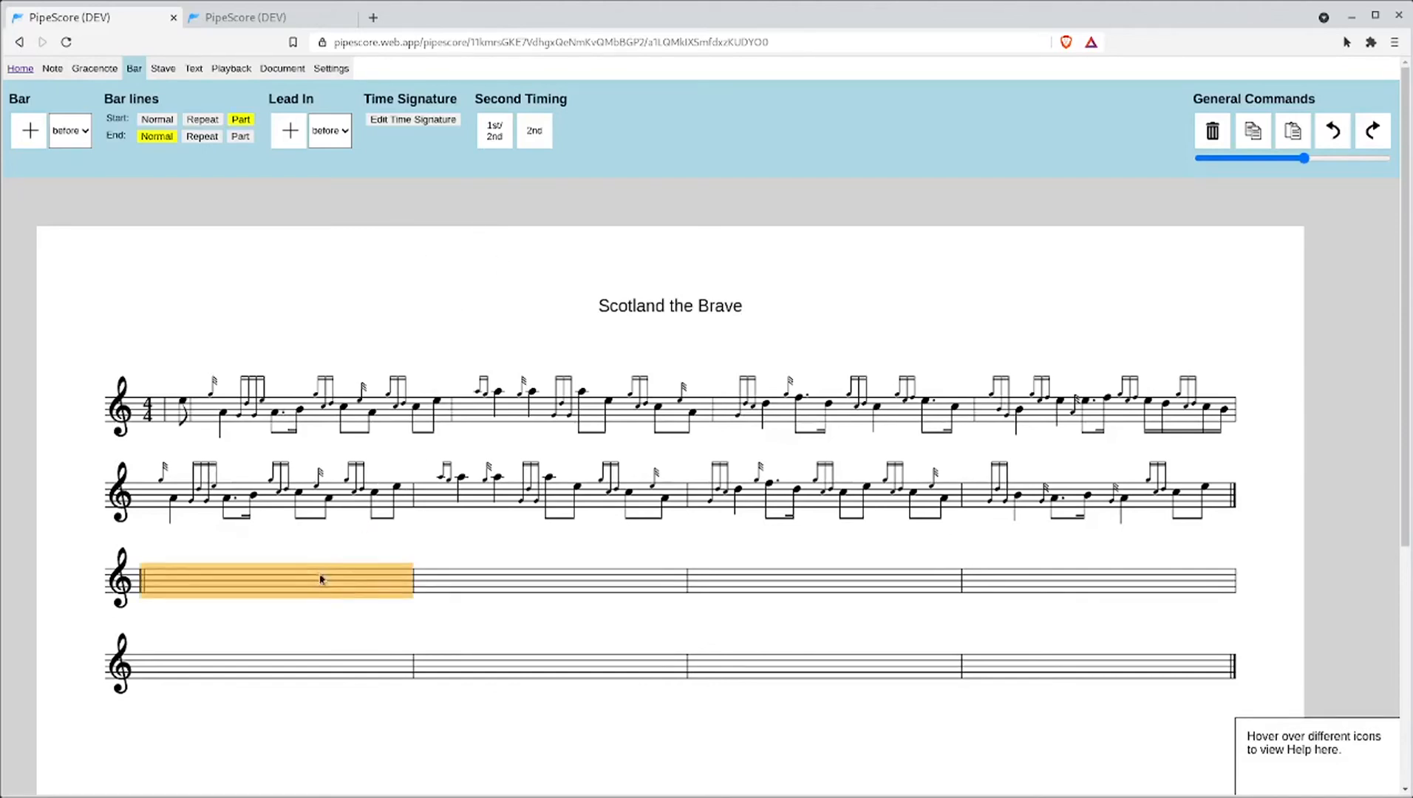
click(502, 136)
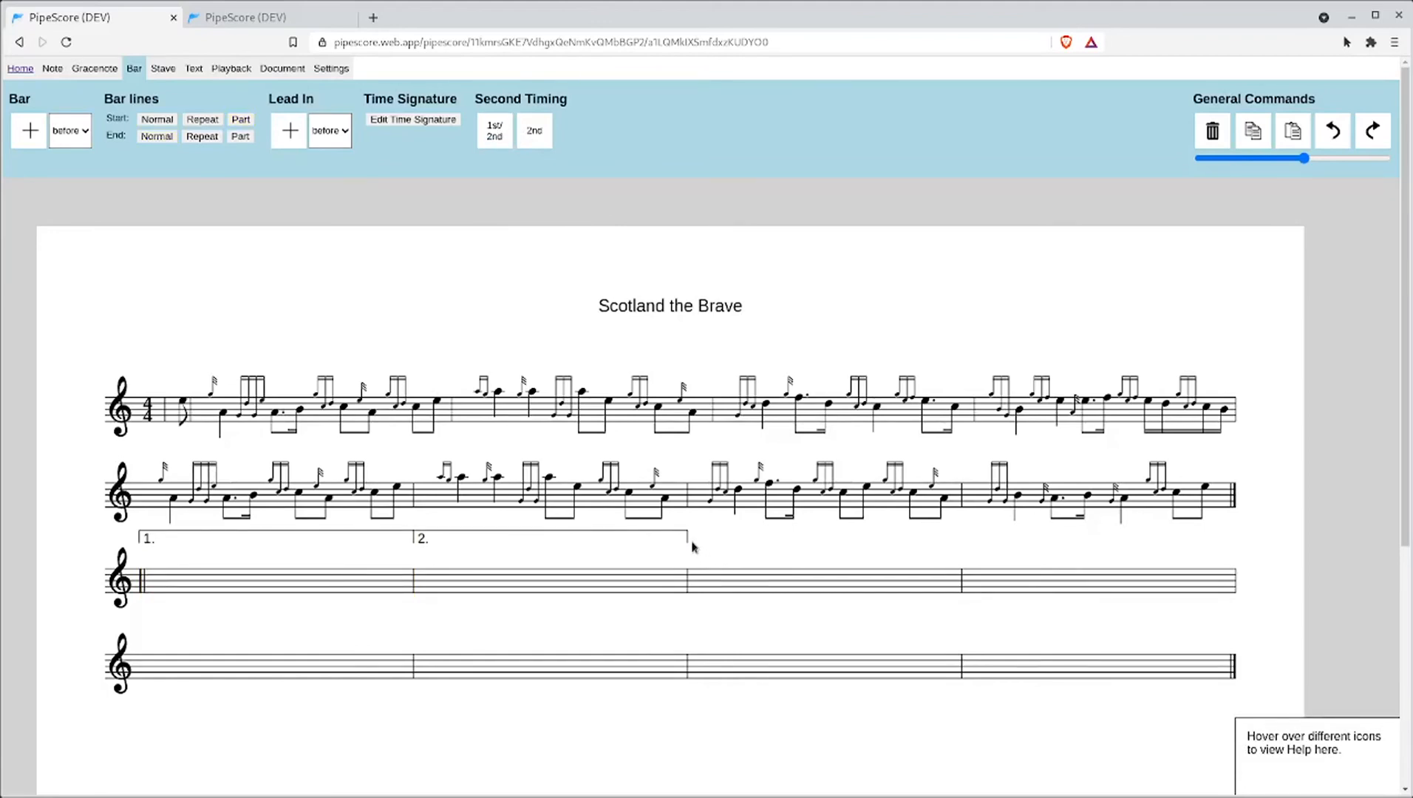
drag(687, 545, 944, 544)
drag(1124, 547, 1199, 539)
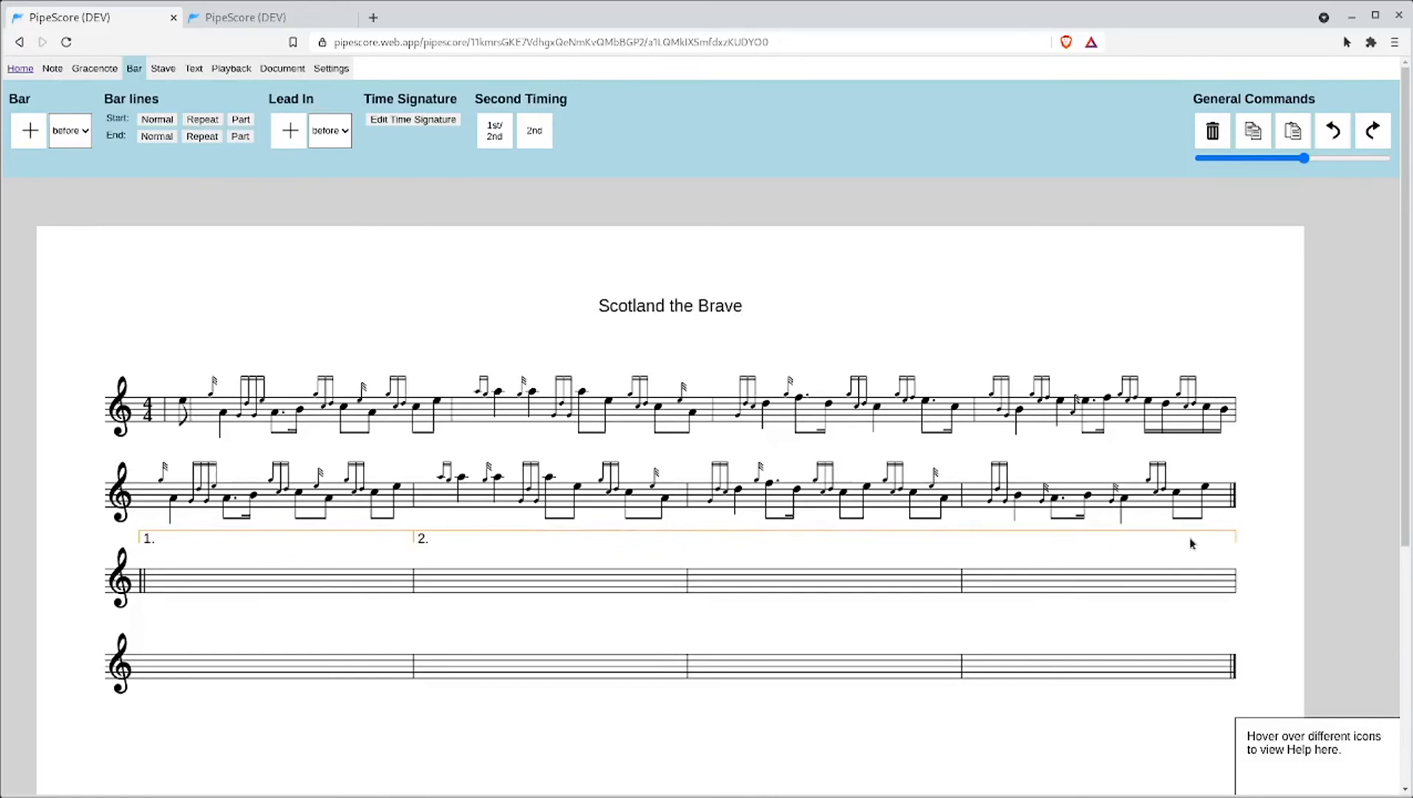
drag(612, 539, 713, 551)
click(681, 615)
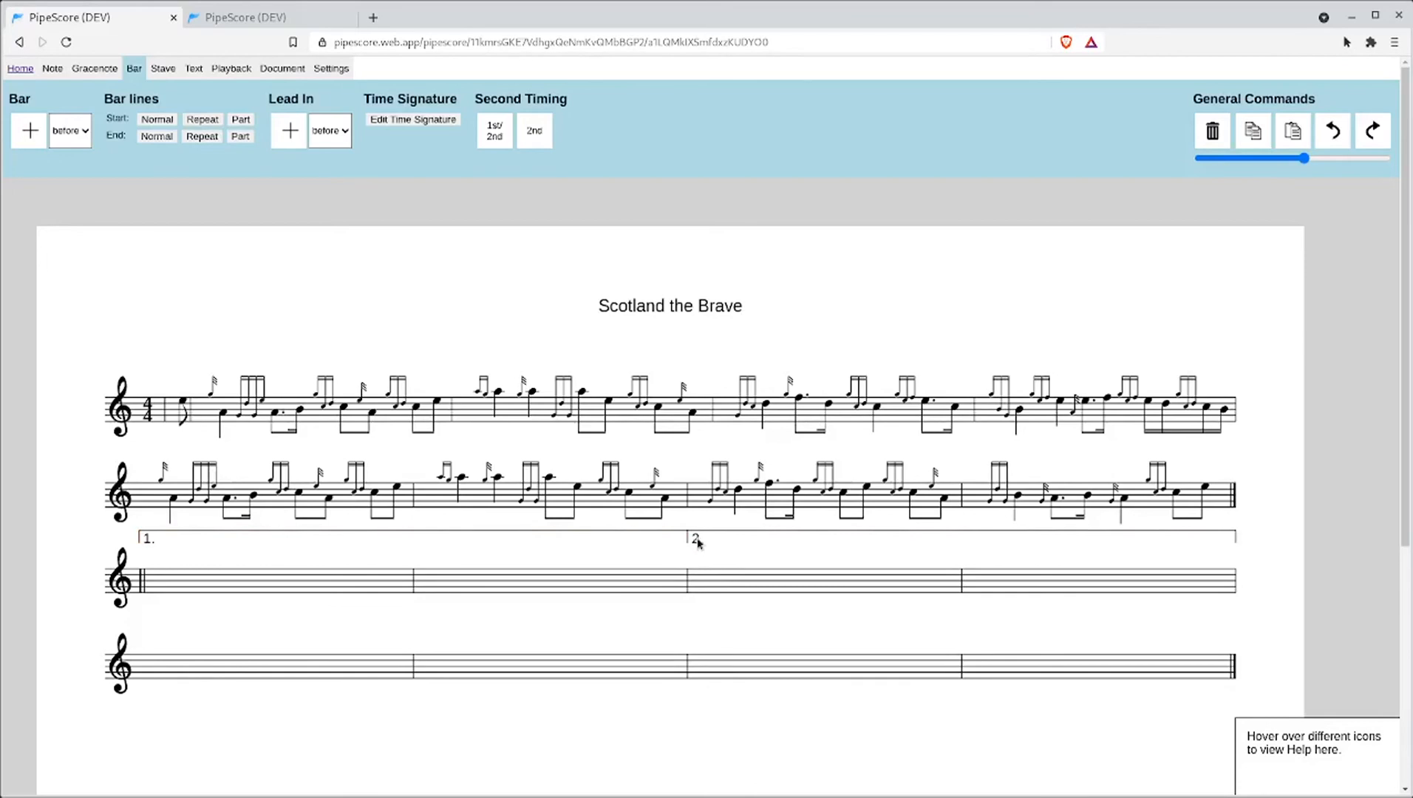
- Change the label of the second timing to "second"
double_click(699, 543)
click(267, 397)
key(BackSpace)
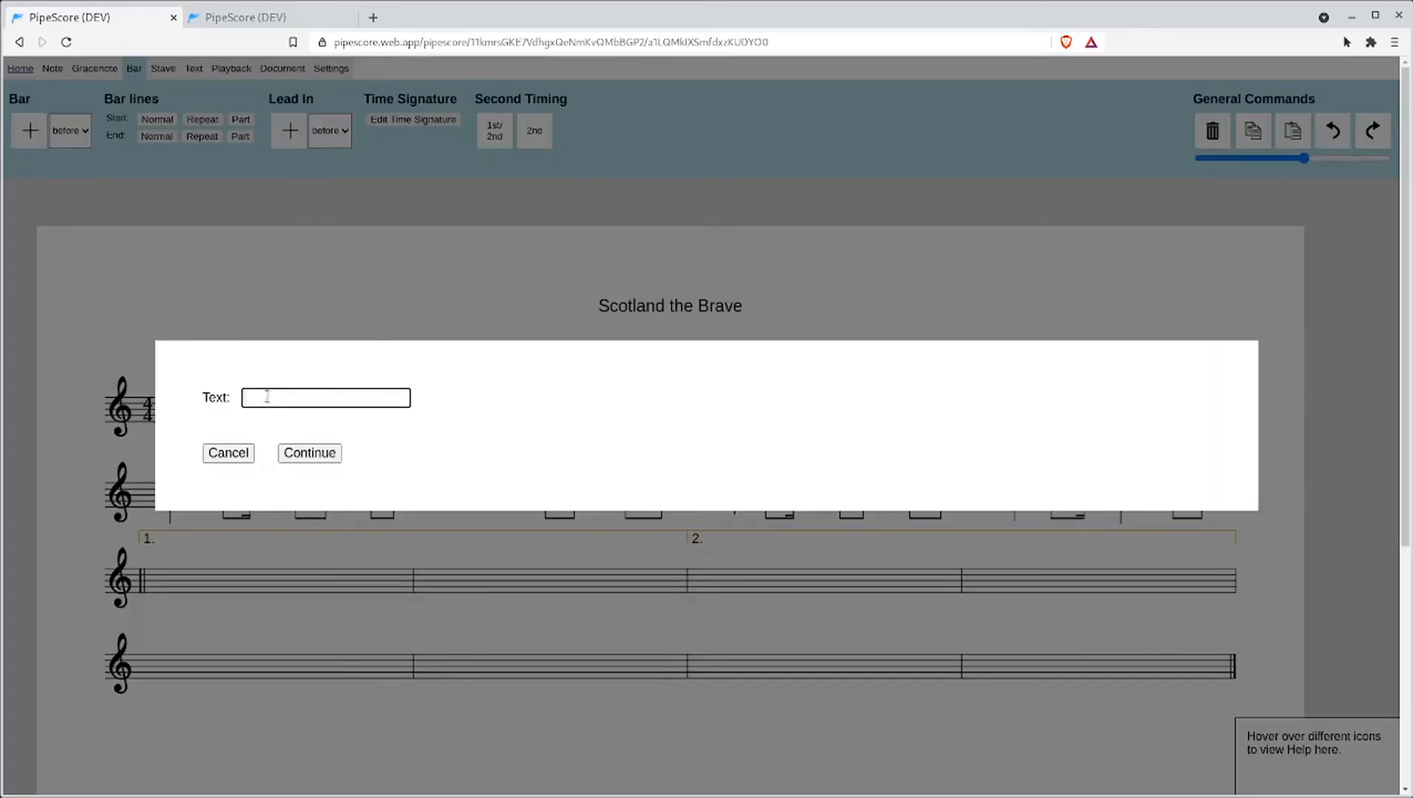
text(second)
key(Return)
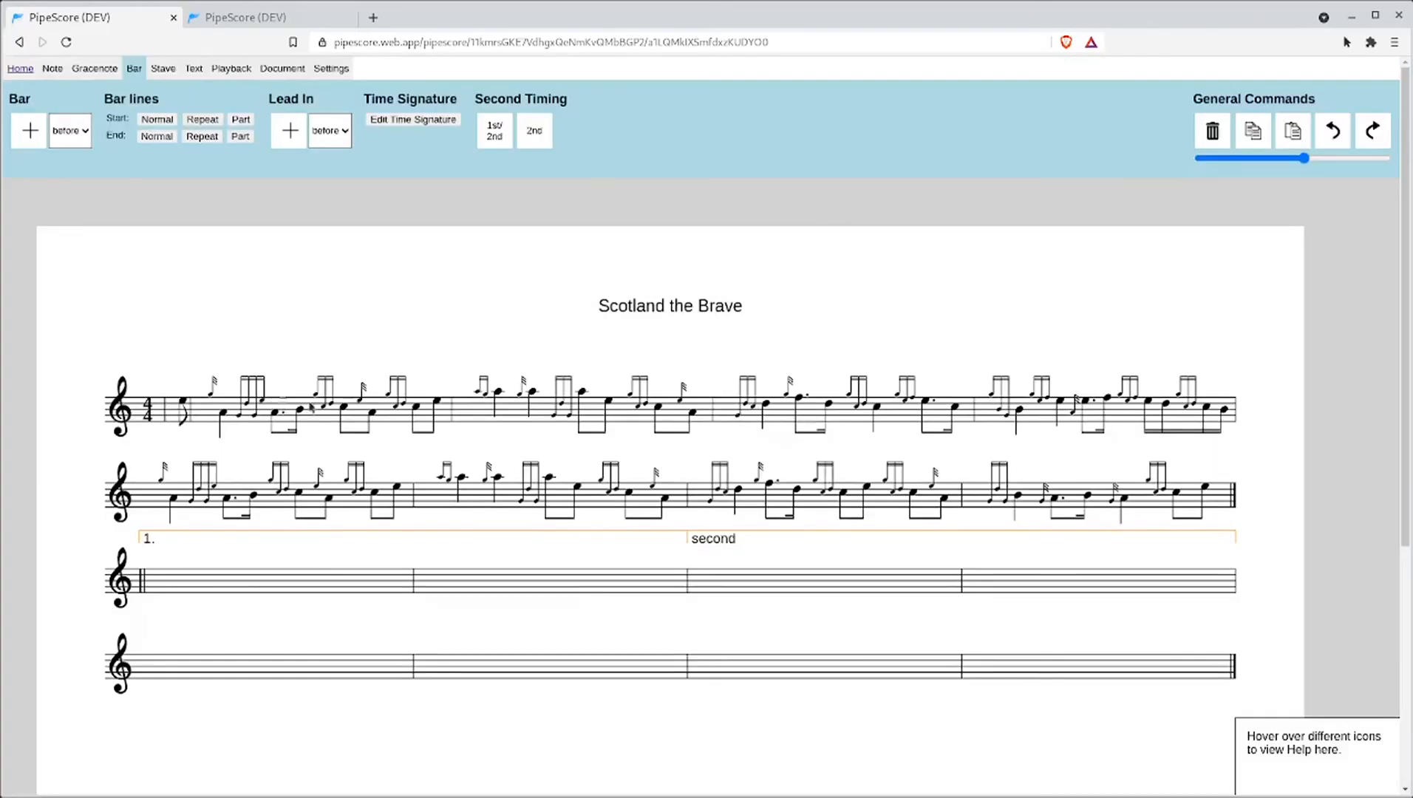
click(563, 621)
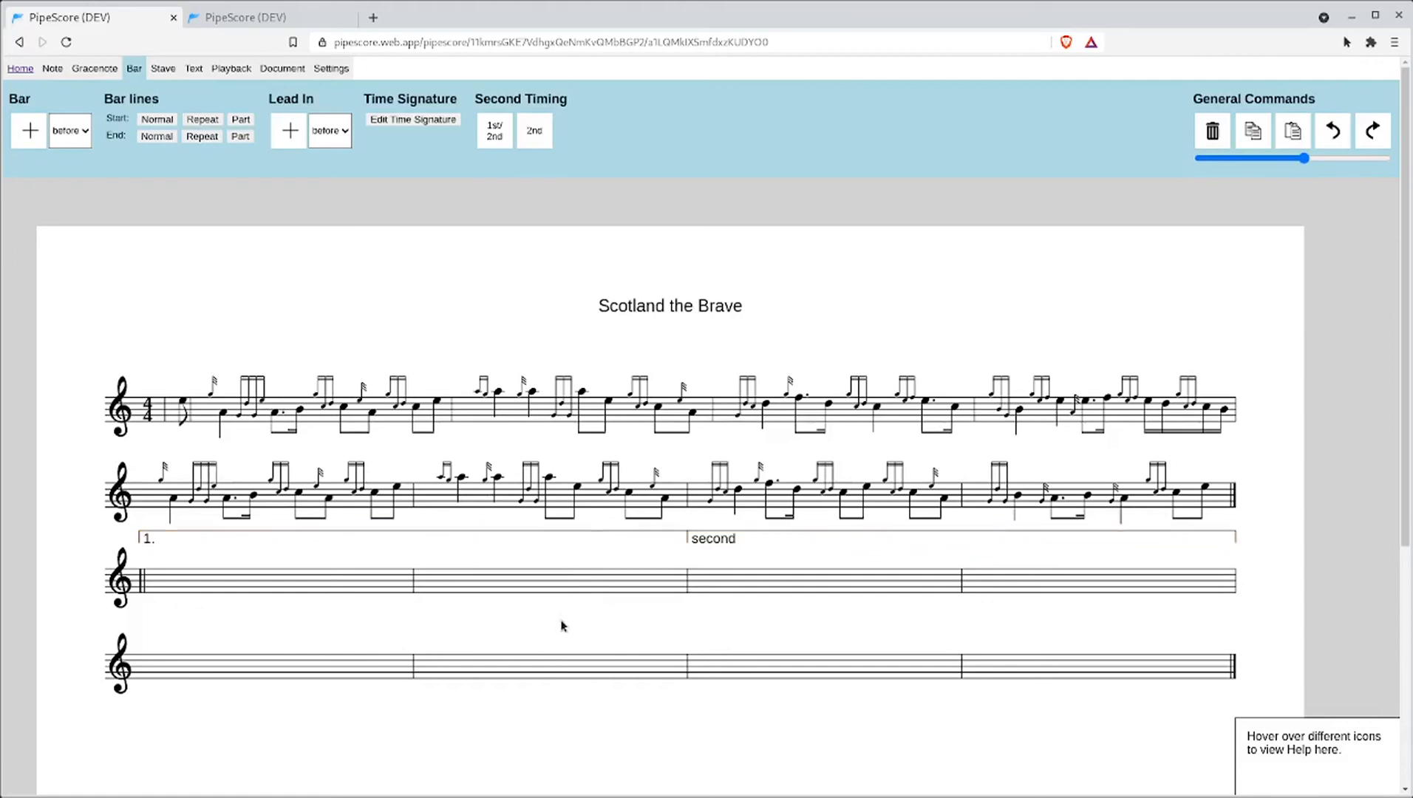
- Delete the first and second timing, and add a standalone second timing over the third stave's first bar
click(711, 539)
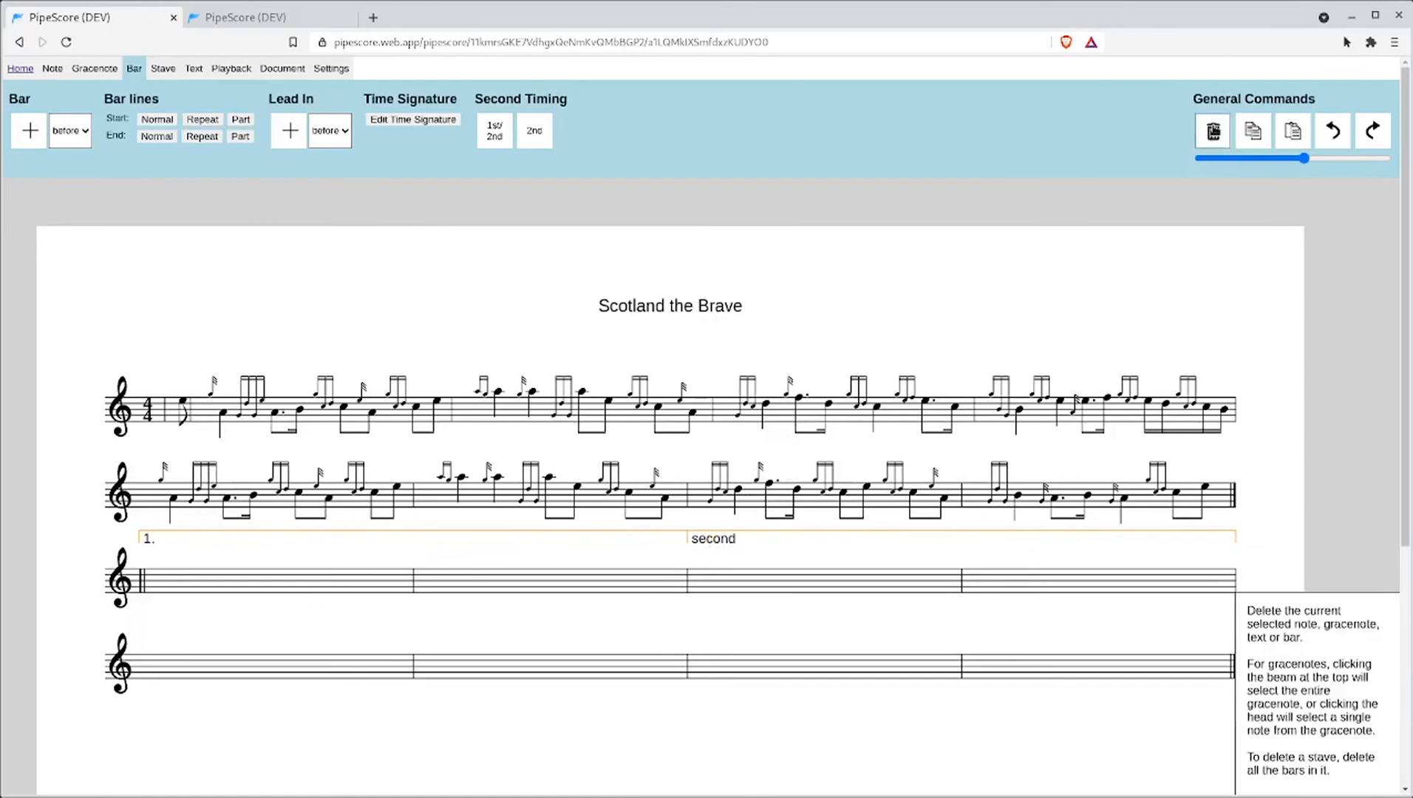
click(1212, 131)
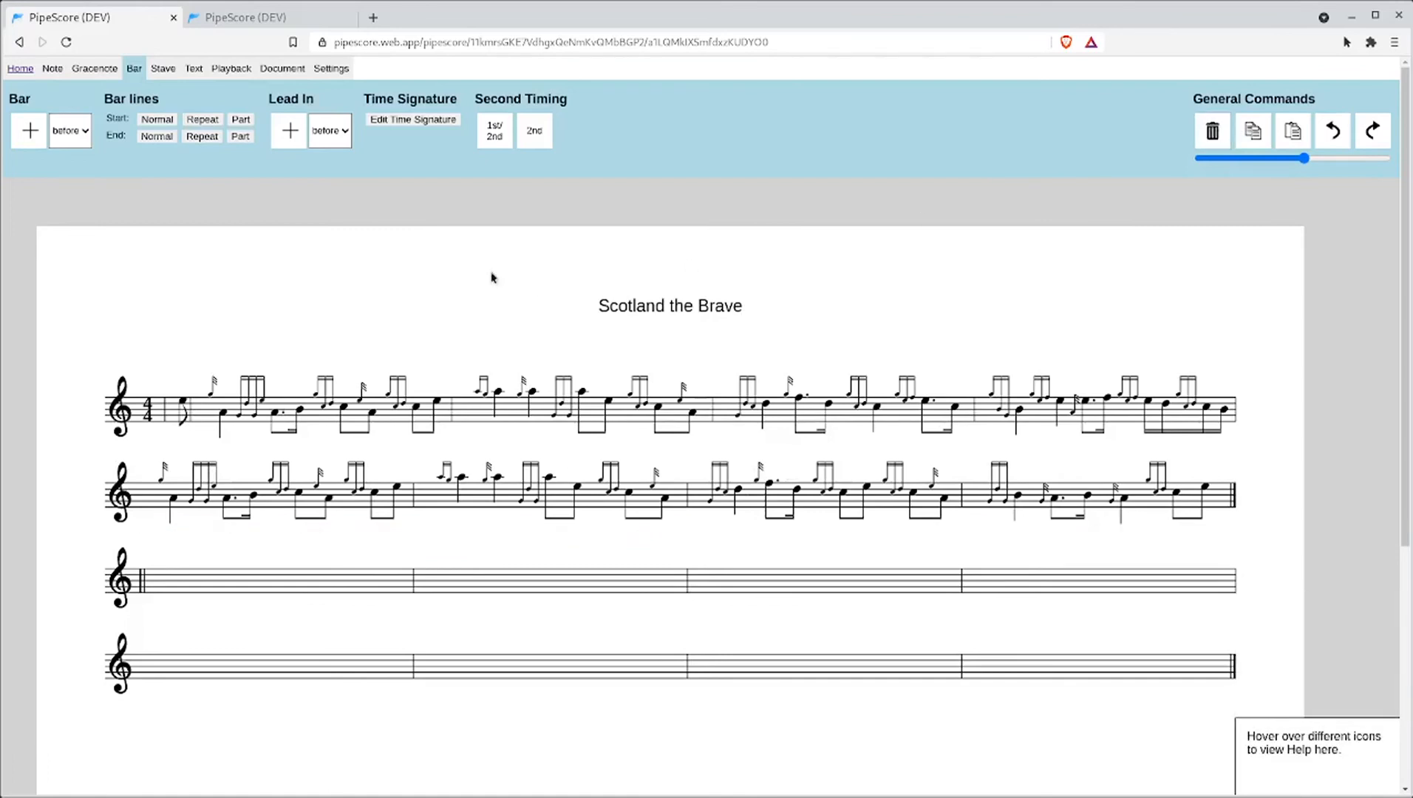
click(351, 575)
click(534, 133)
click(538, 358)
- Change the standalone second timing's label to "2 of 2."
double_click(145, 541)
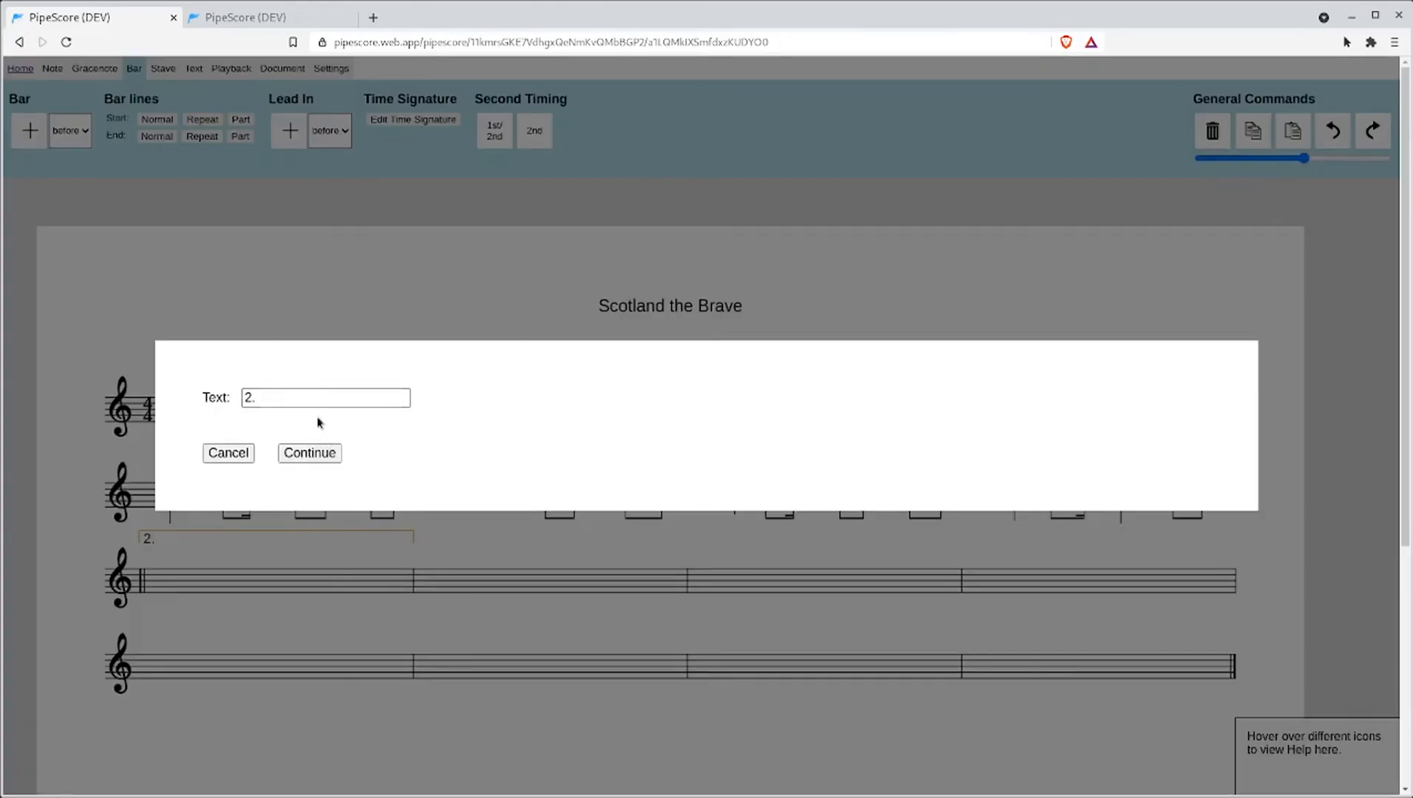
click(313, 403)
text(o4 2)
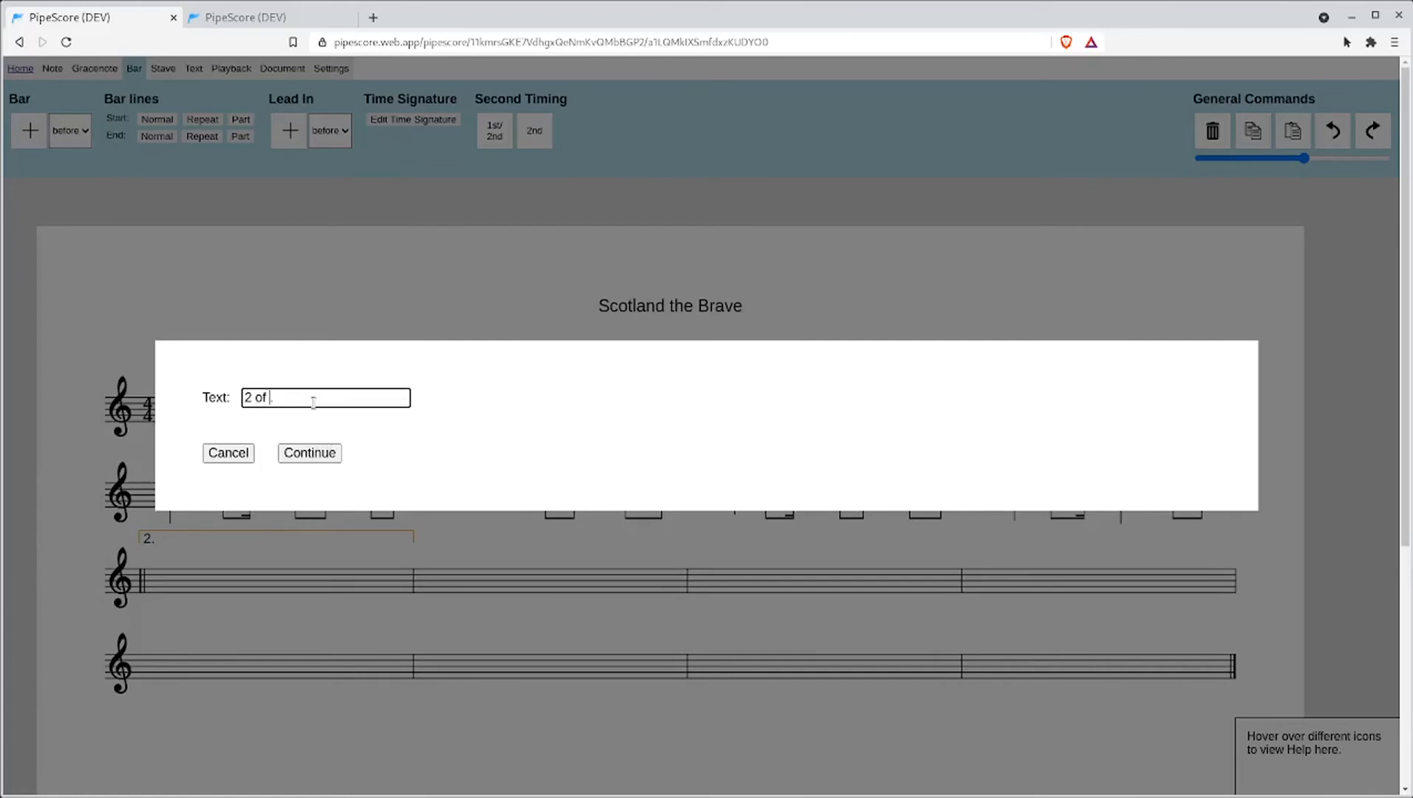
text(2)
key(Return)
- Move the second timing to span the whole second stave, and delete it
drag(140, 547, 160, 470)
drag(414, 543, 1228, 471)
click(1251, 536)
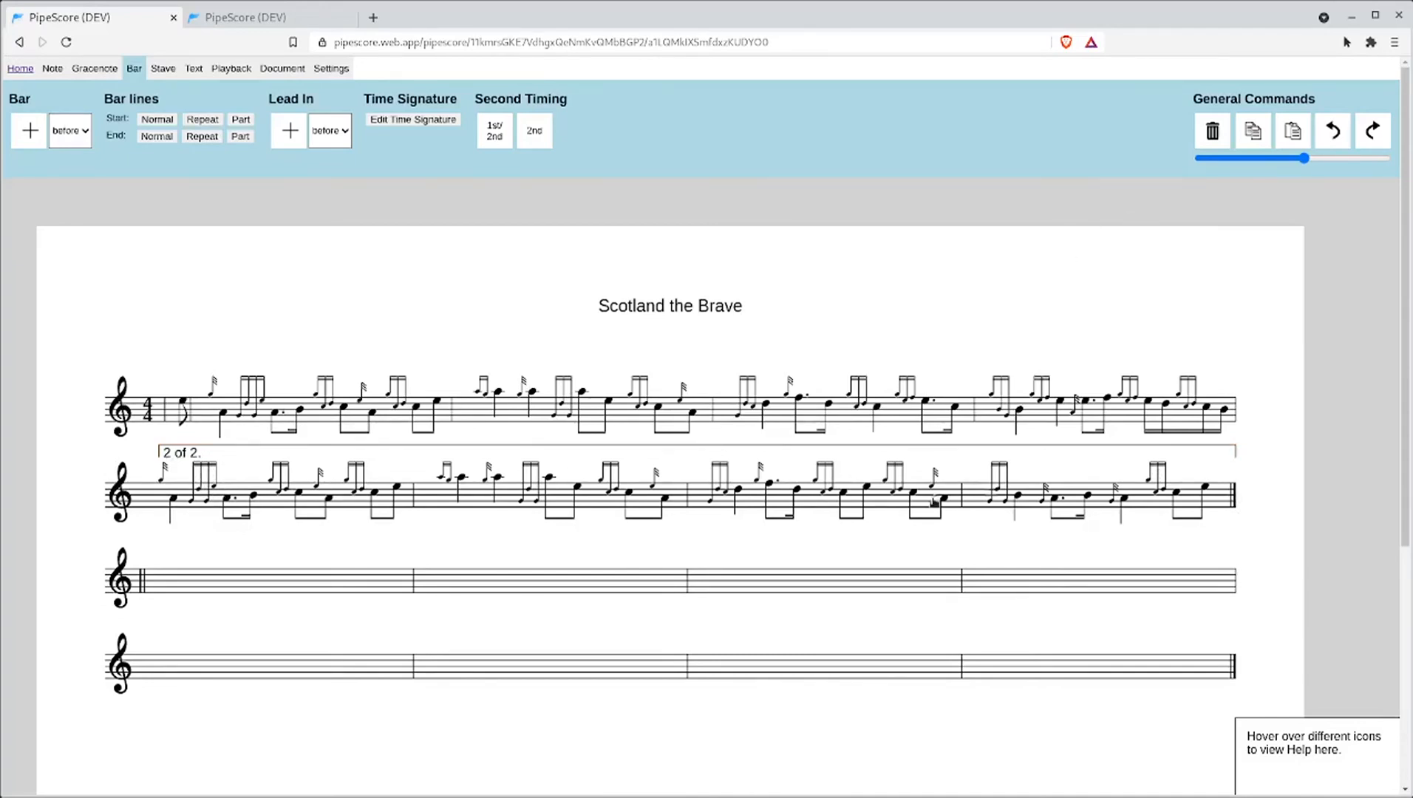
click(1237, 454)
key(Delete)
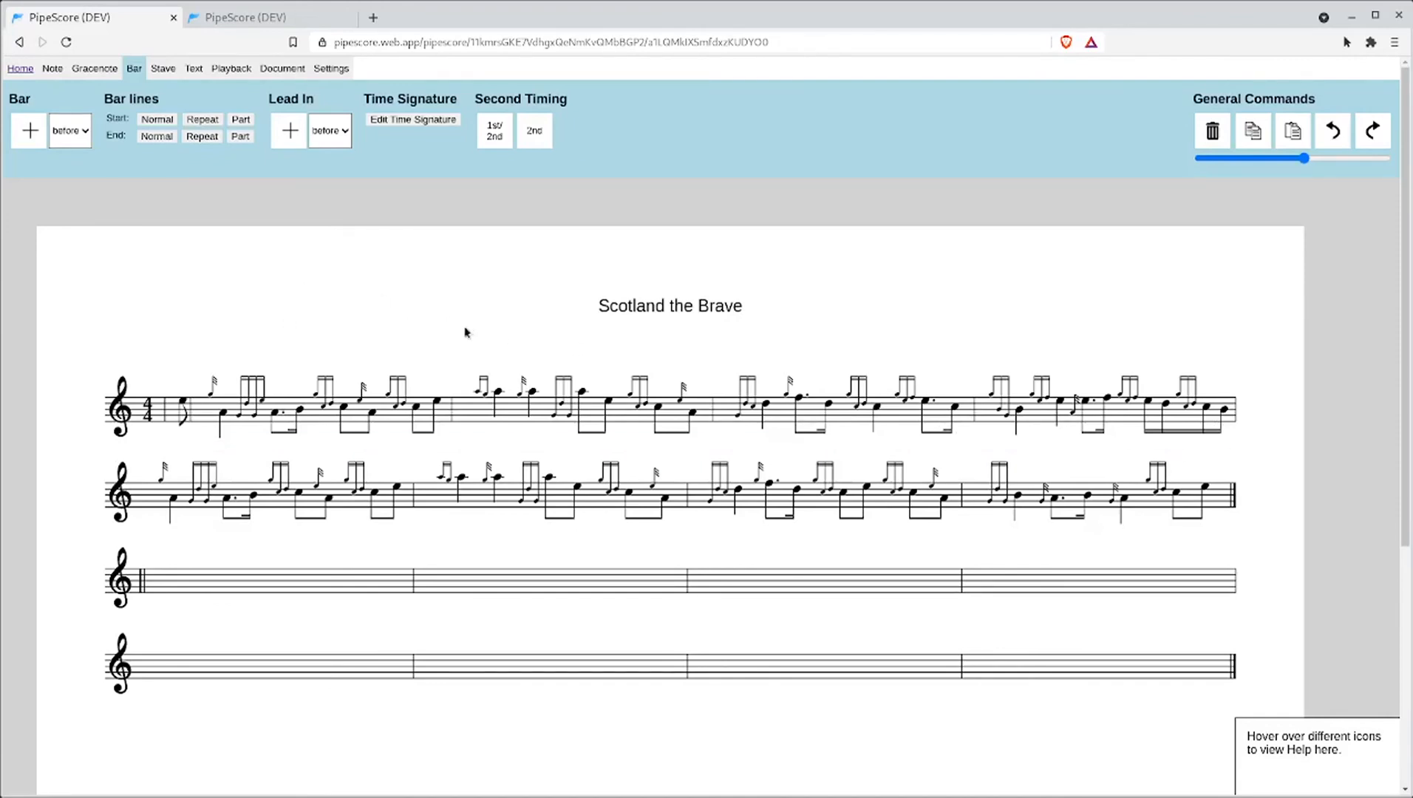
- Set the time signature at the third stave's second bar to cut time
click(528, 583)
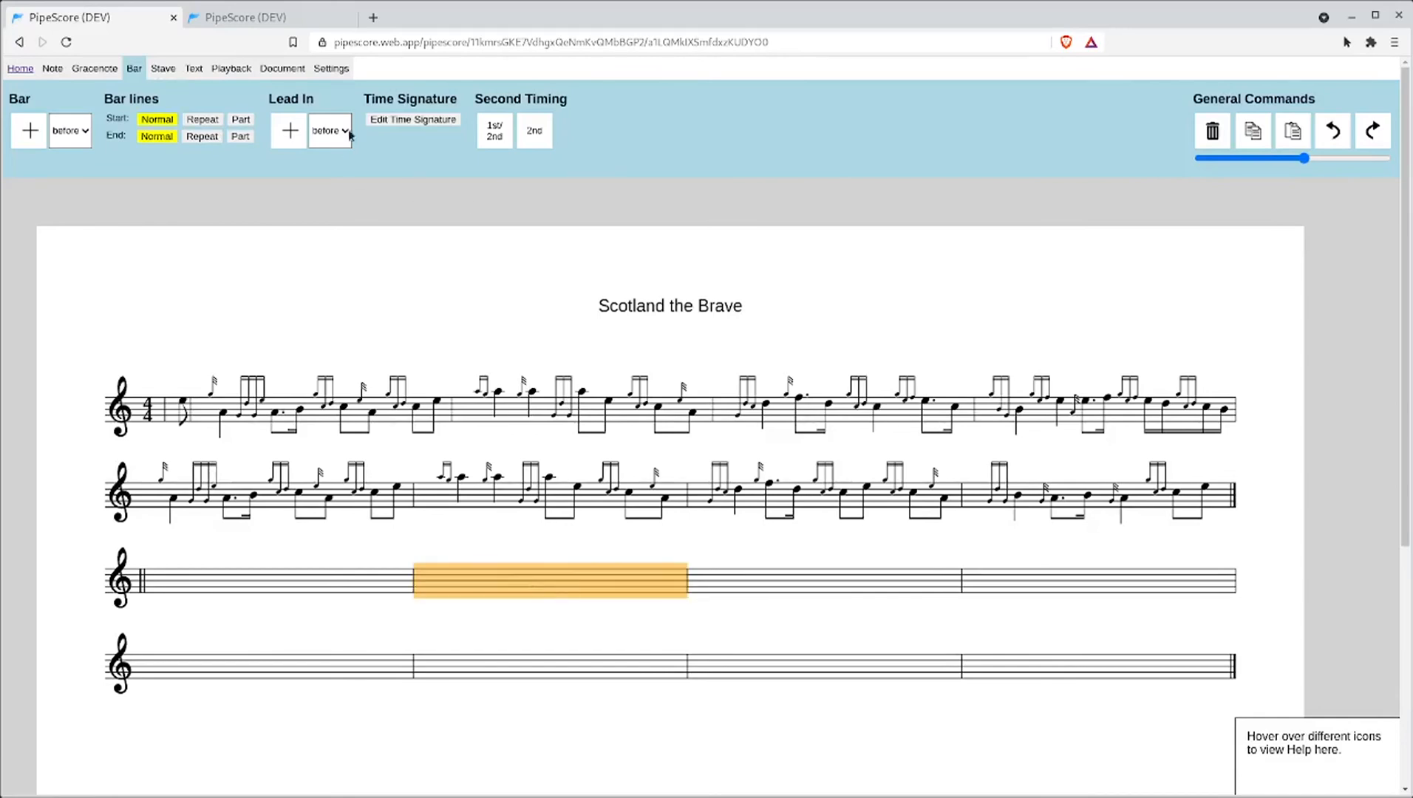
click(419, 123)
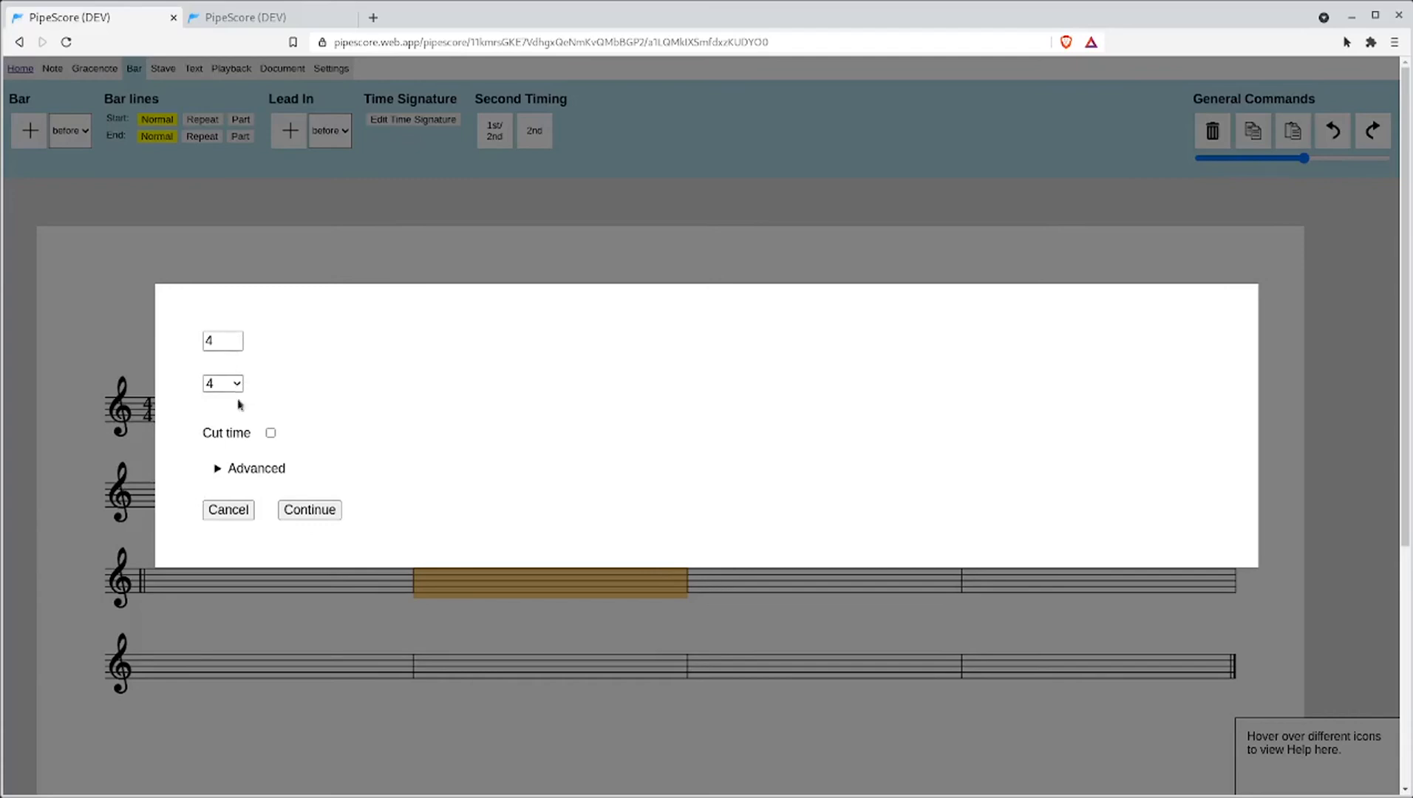
click(322, 510)
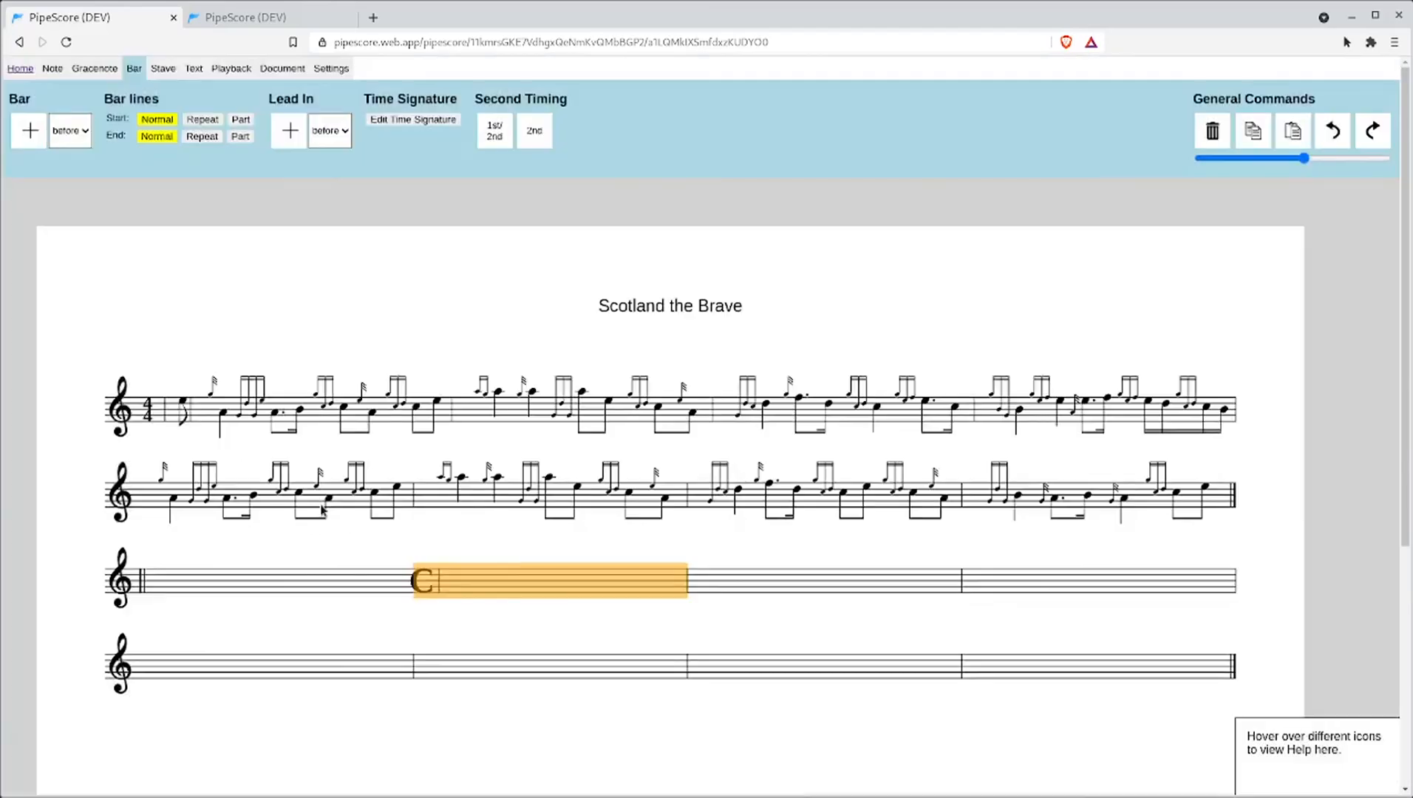
- Change the cut time signature at the third stave's second bar to 4/4, with cut time turned off
click(471, 620)
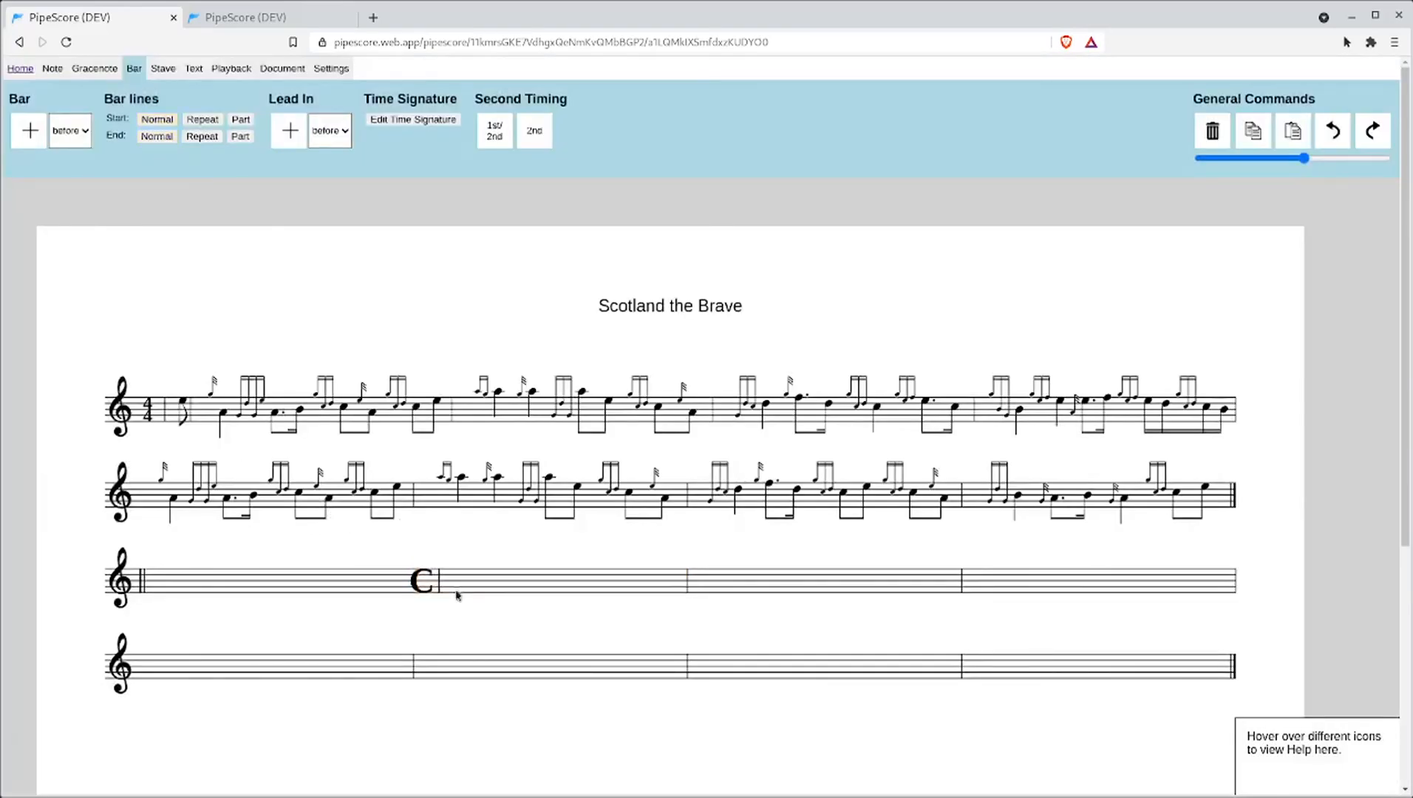
click(418, 584)
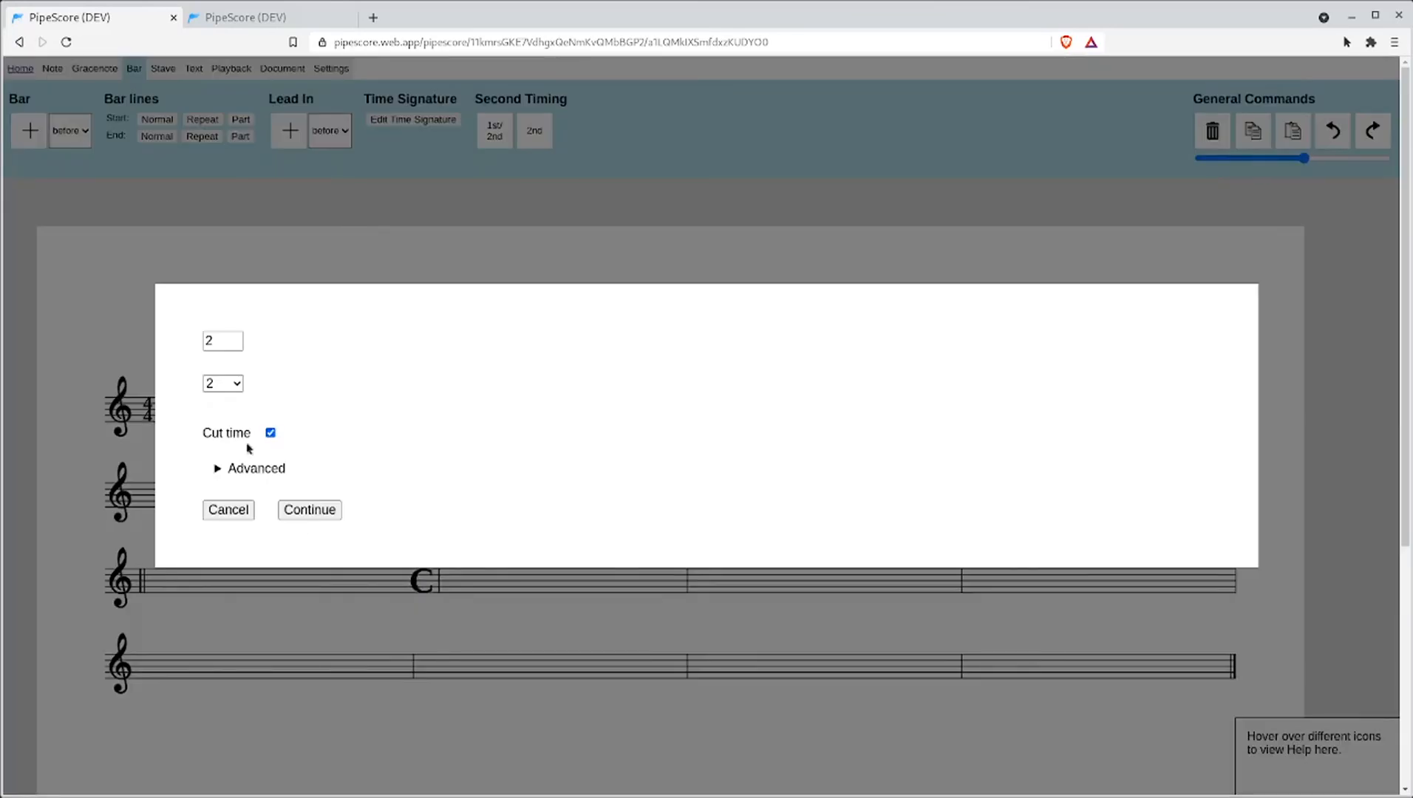
click(270, 433)
click(220, 385)
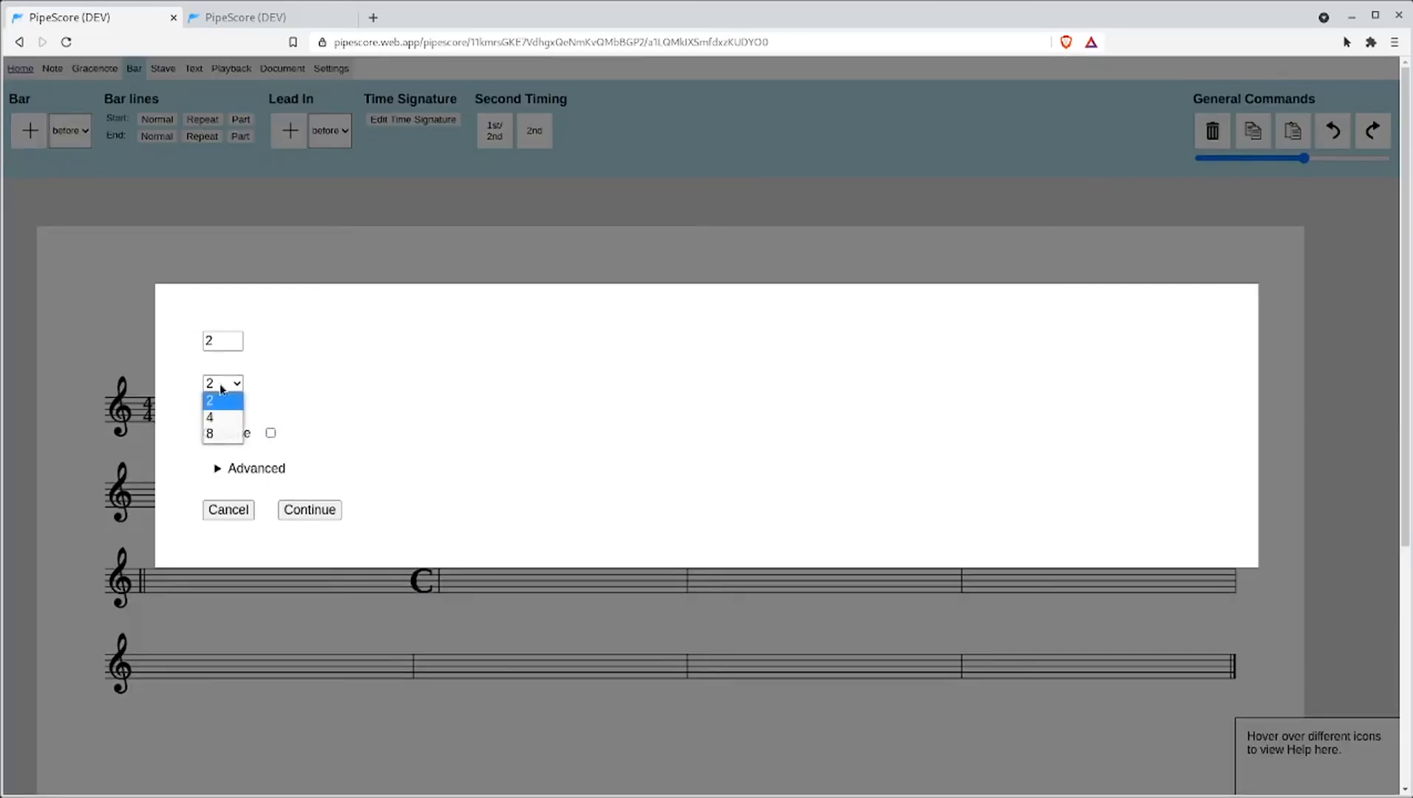
click(224, 412)
click(237, 337)
click(237, 338)
click(331, 512)
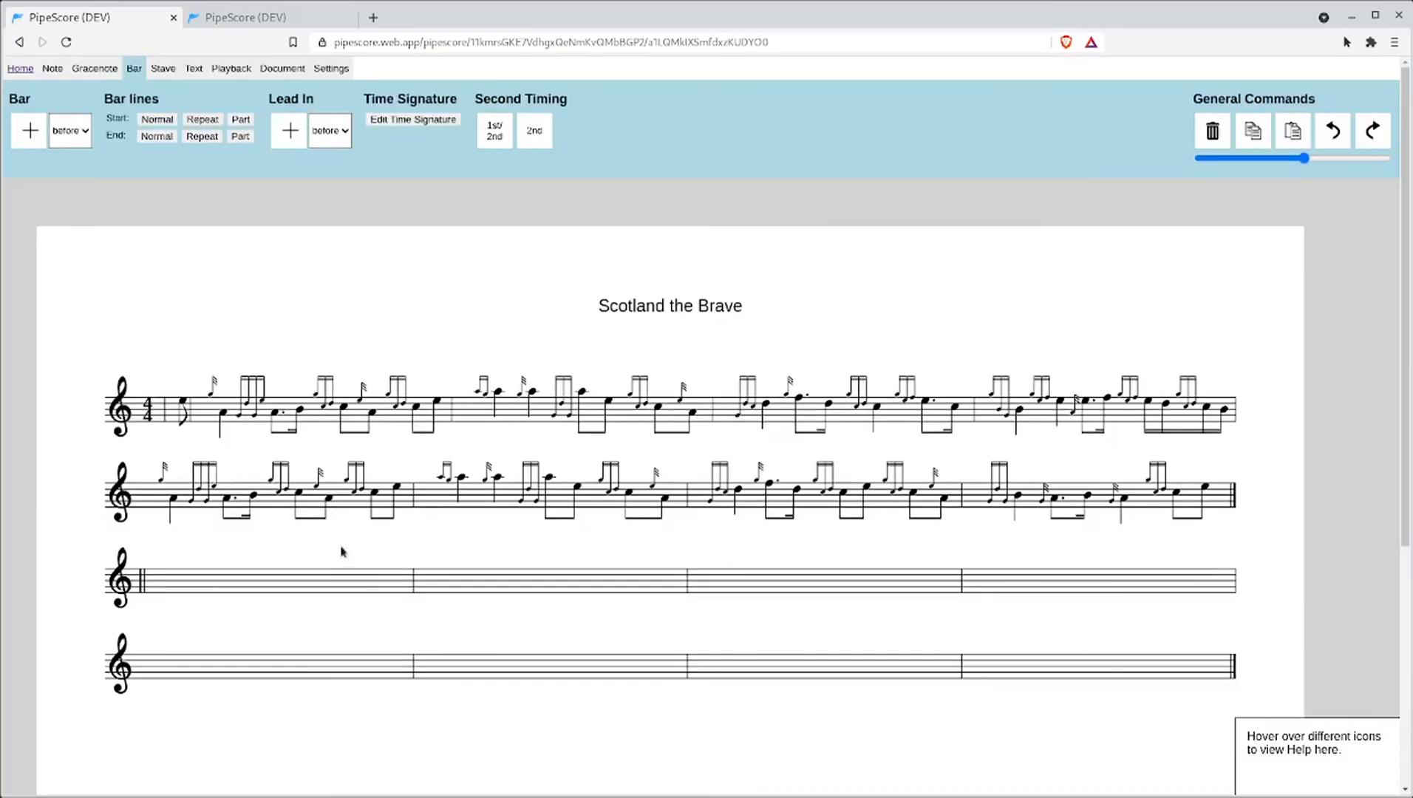
- Add a text box above the start of the first stave reading "March" with font size 15
click(194, 70)
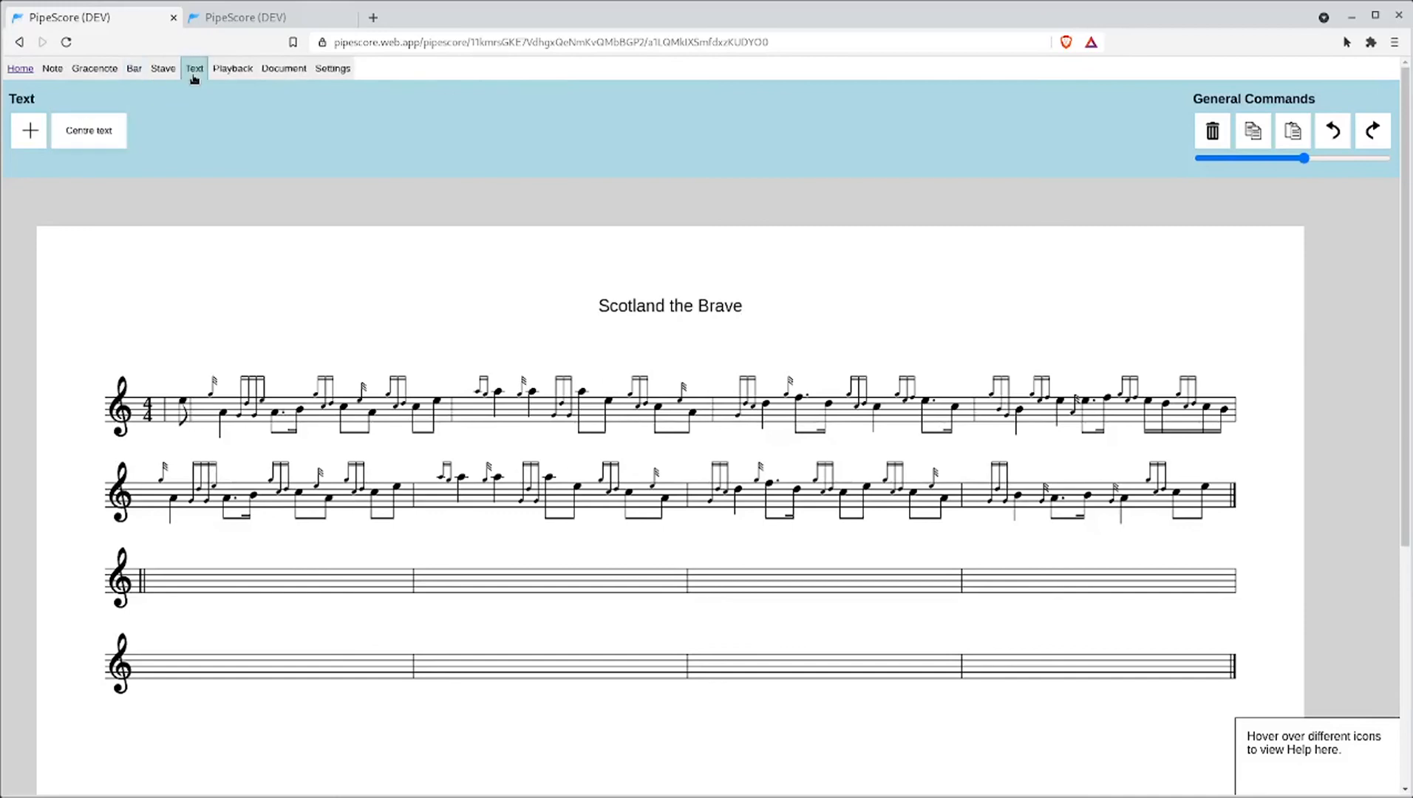
click(30, 131)
drag(98, 288, 203, 352)
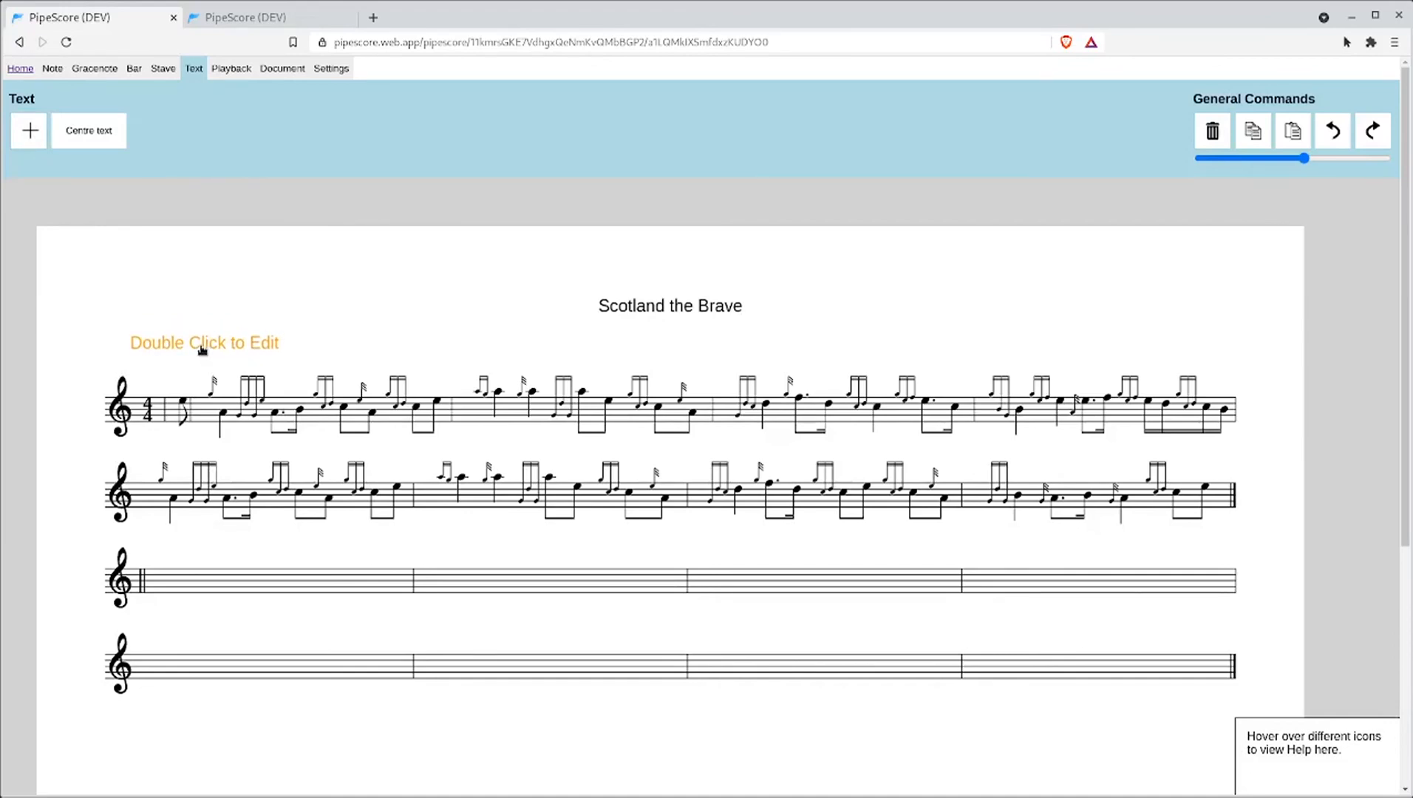
double_click(202, 350)
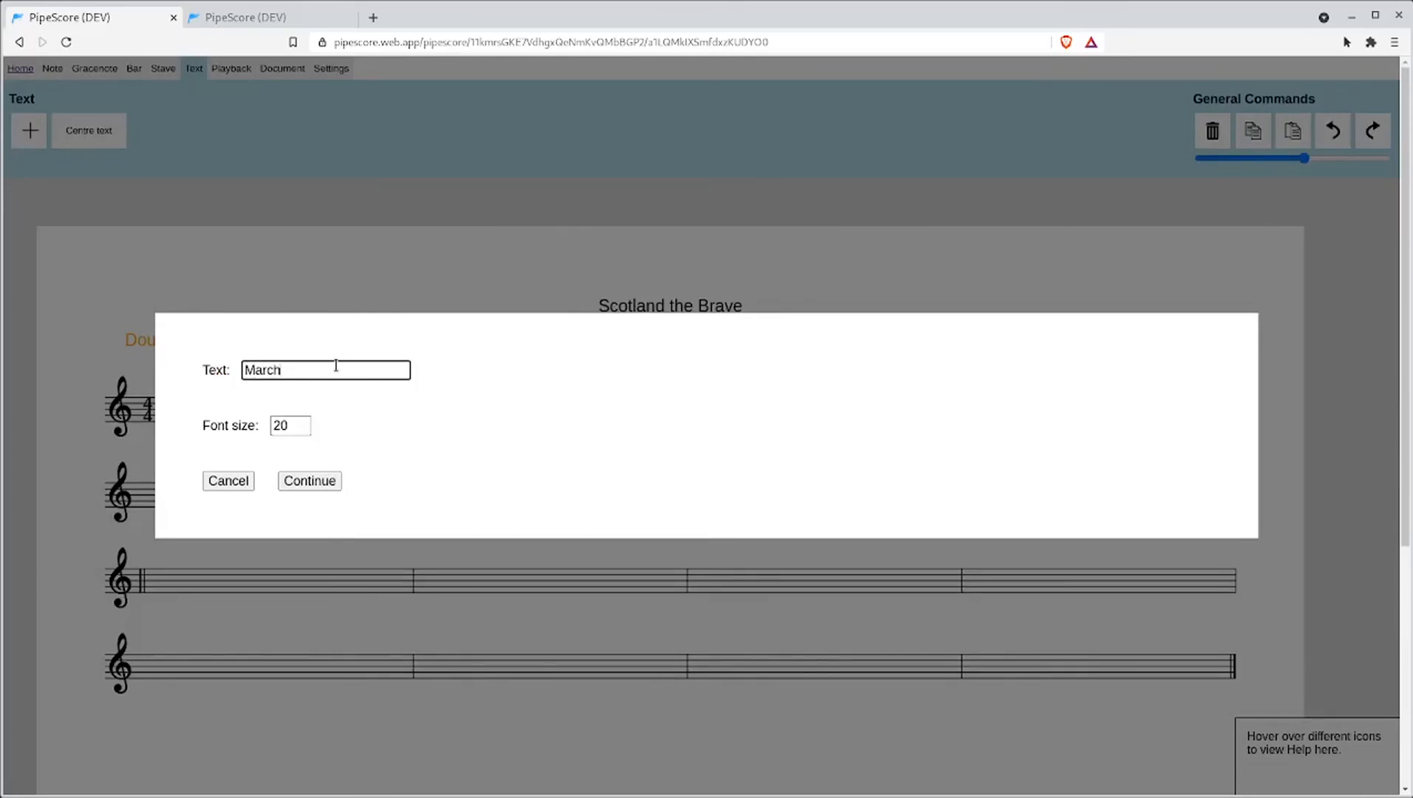
click(303, 430)
click(303, 430)
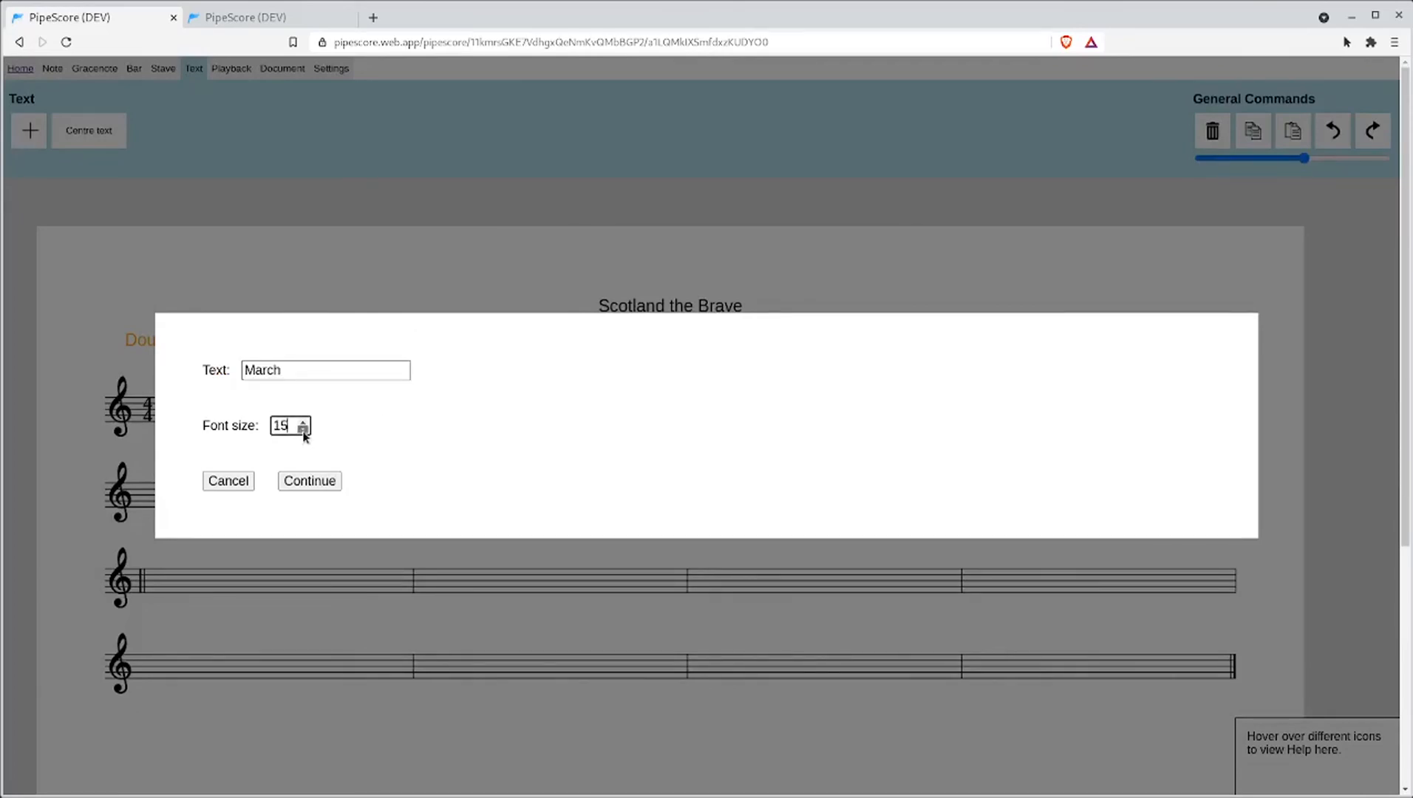
click(311, 482)
- Centre the "March" text on the page, and move it back to just above the first stave's time signature
mouse_move(205, 350)
mouse_down()
mouse_move(174, 356)
mouse_move(184, 370)
mouse_move(191, 347)
mouse_up()
click(289, 333)
click(183, 357)
click(218, 339)
click(109, 138)
click(883, 258)
drag(674, 351, 167, 375)
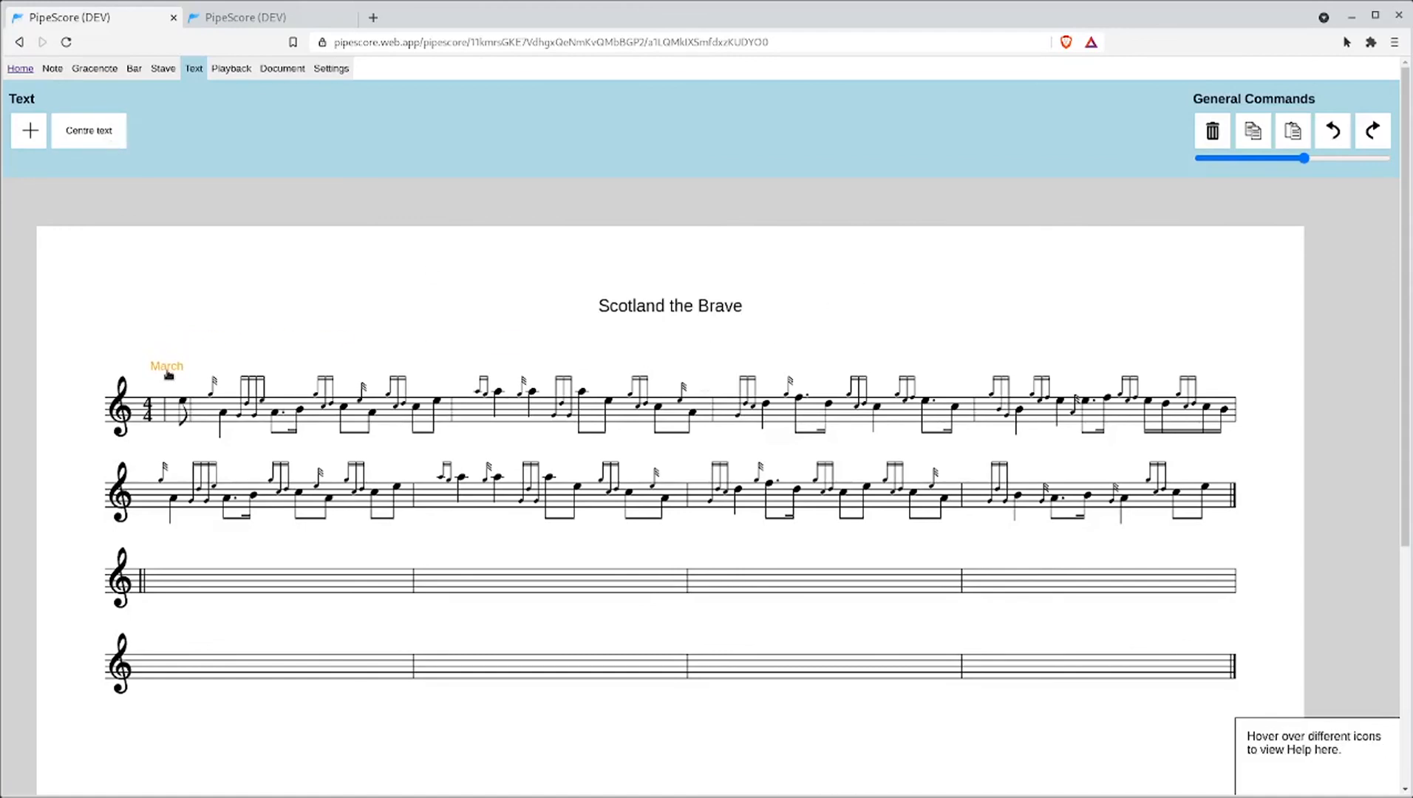
- Add a blank stave after the third stave
click(163, 68)
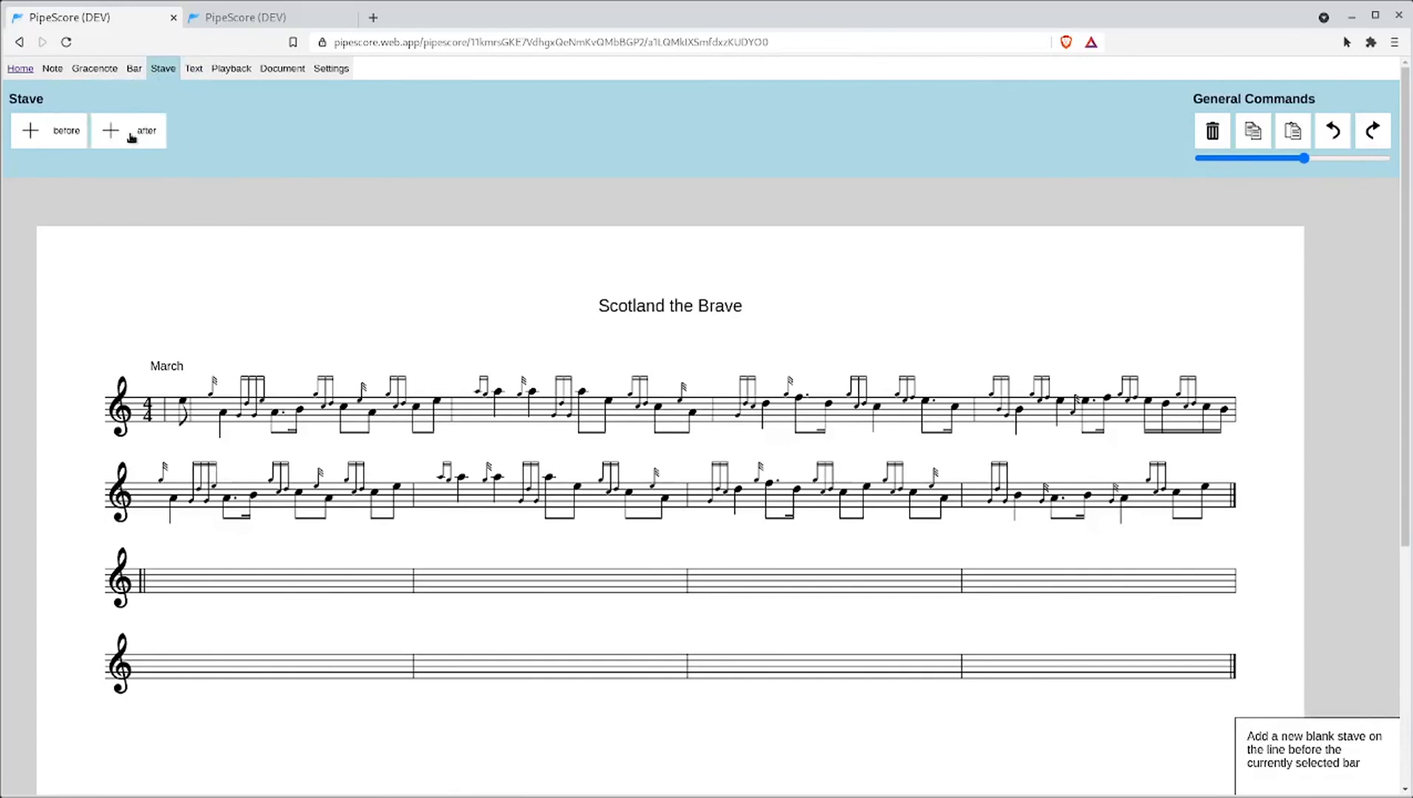
click(482, 576)
click(126, 147)
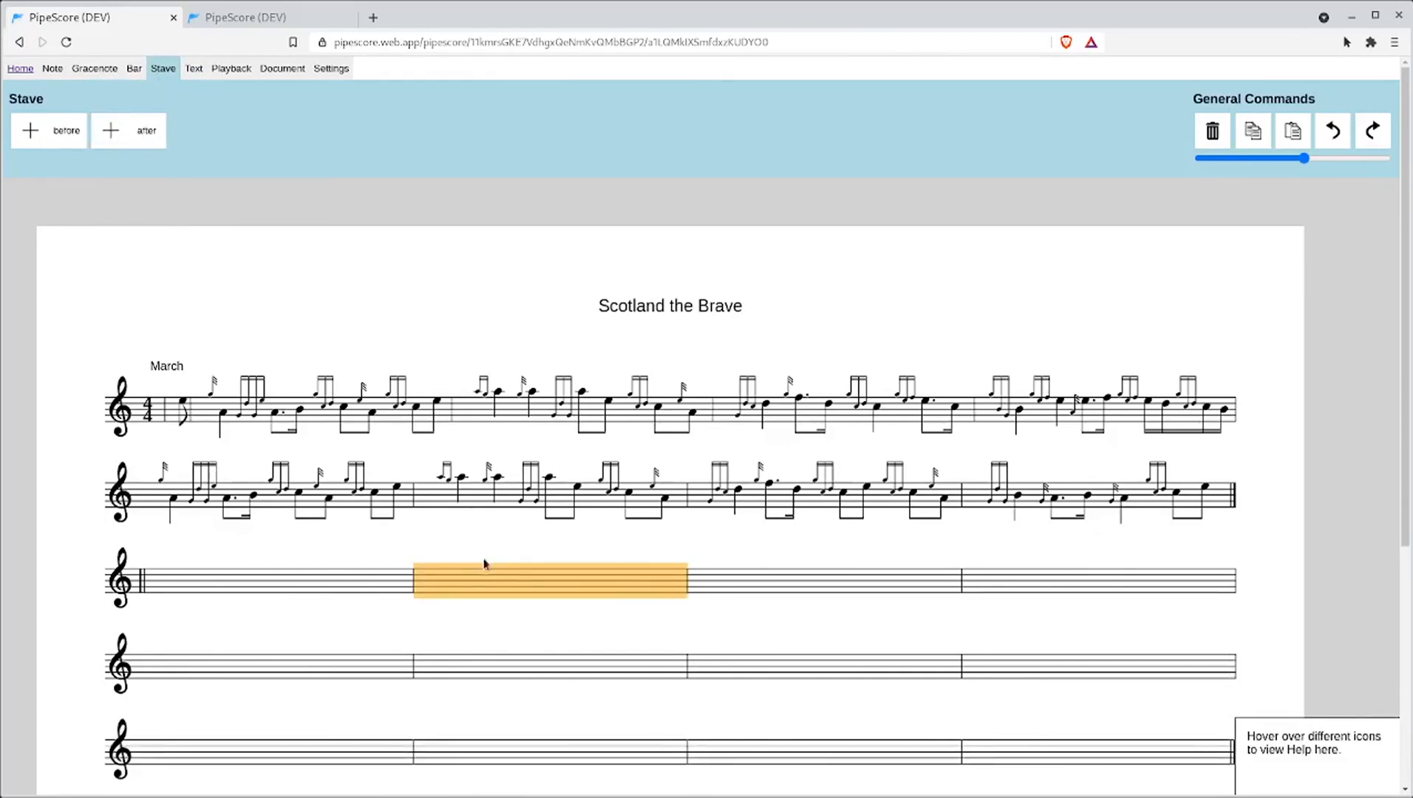
- Delete the blank fourth stave by removing all of its bars
click(1099, 668)
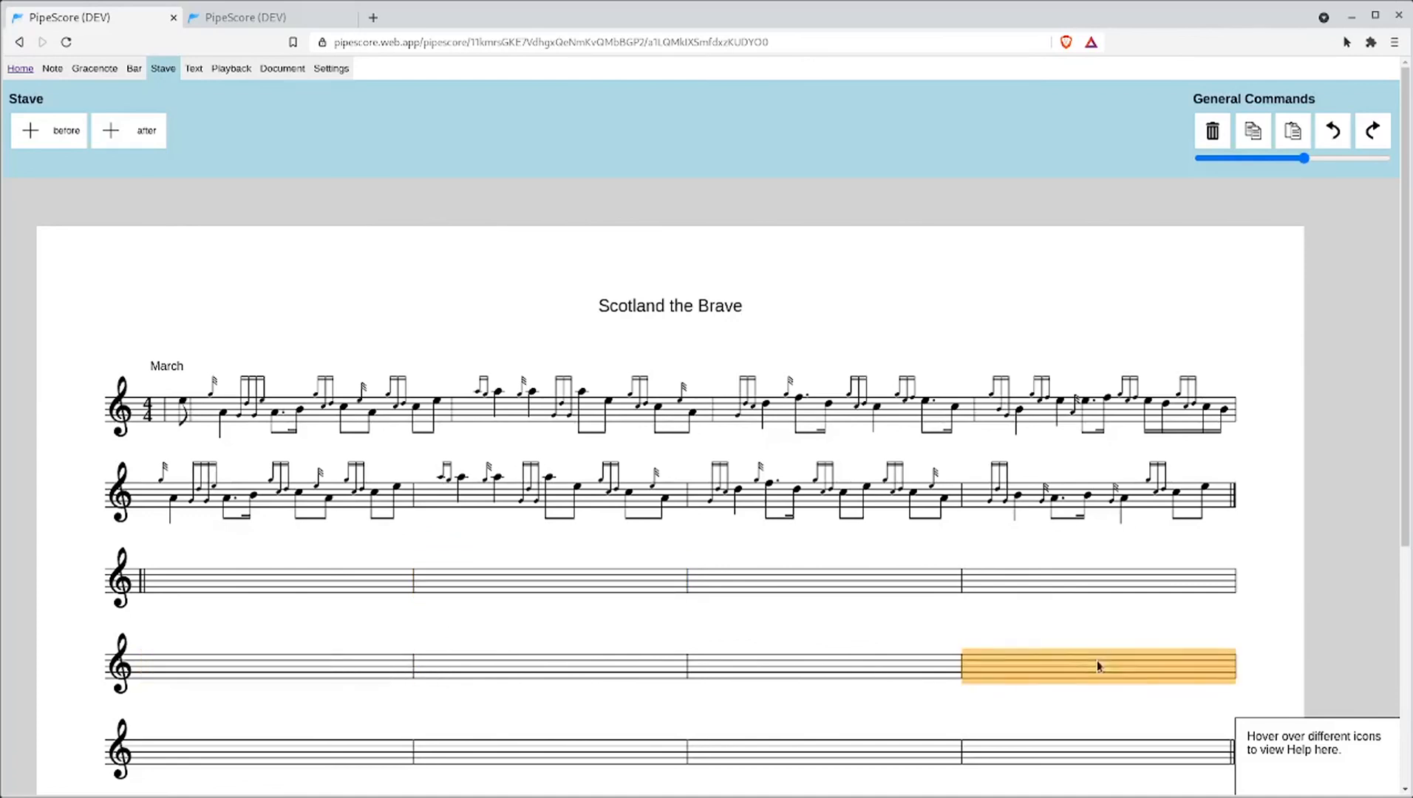
click(362, 666)
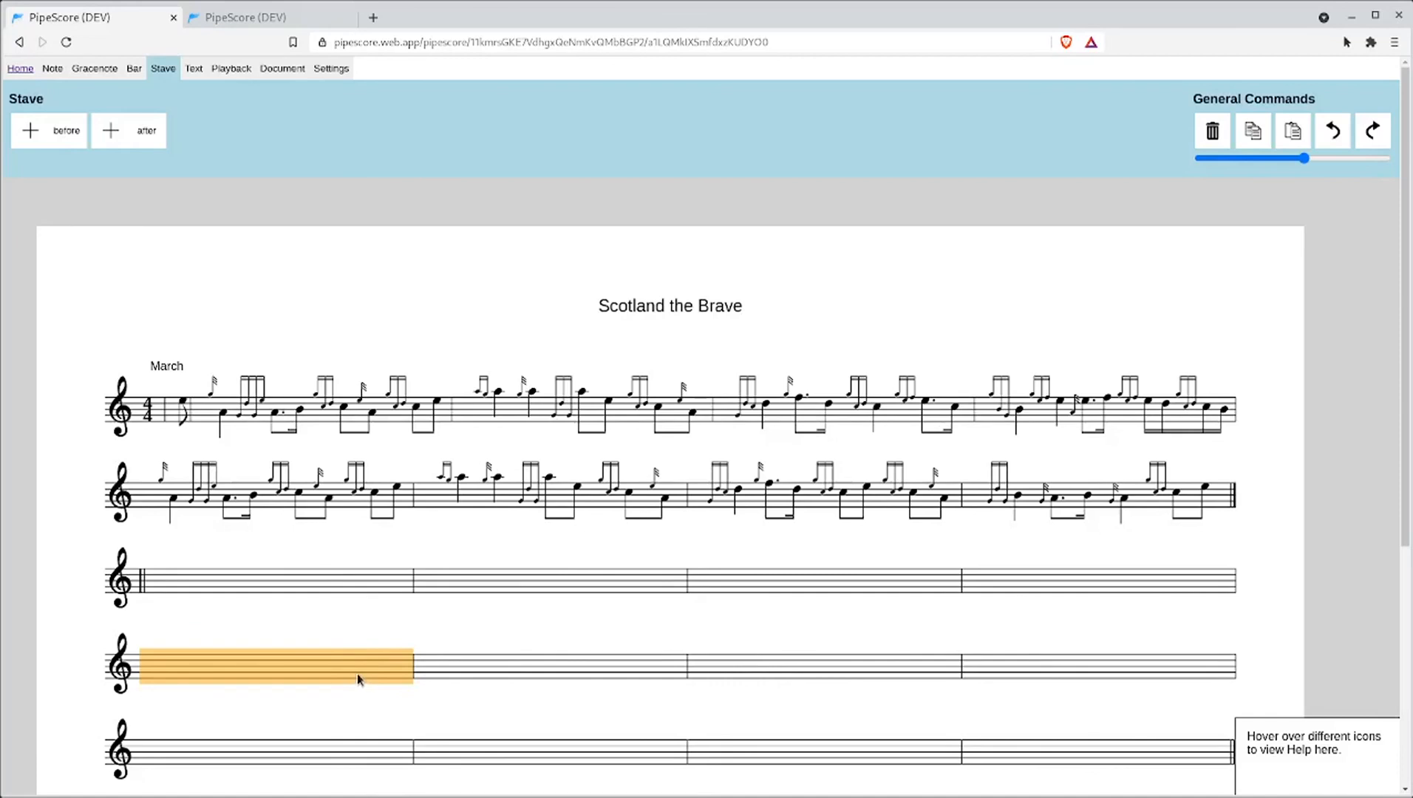
shift+click(1128, 673)
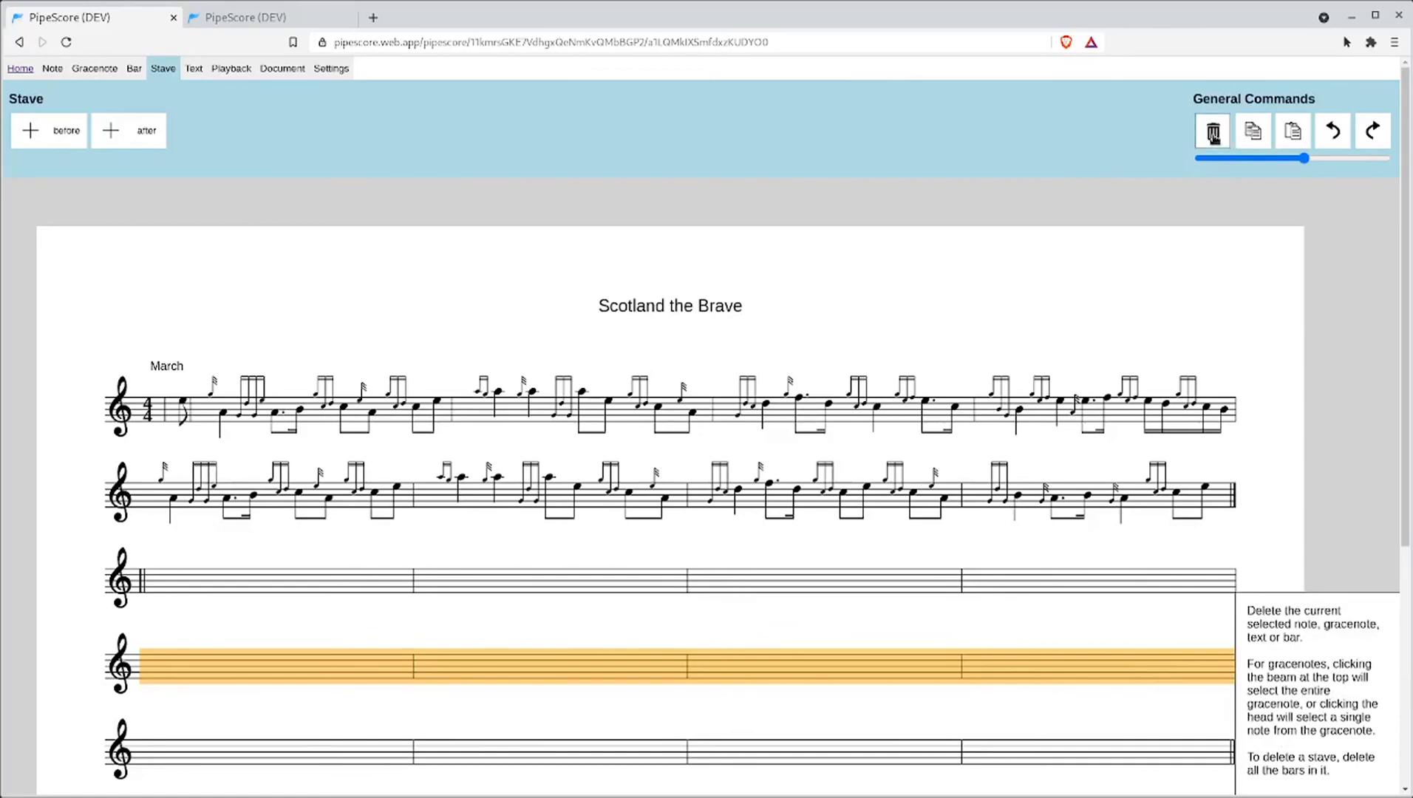
click(1213, 131)
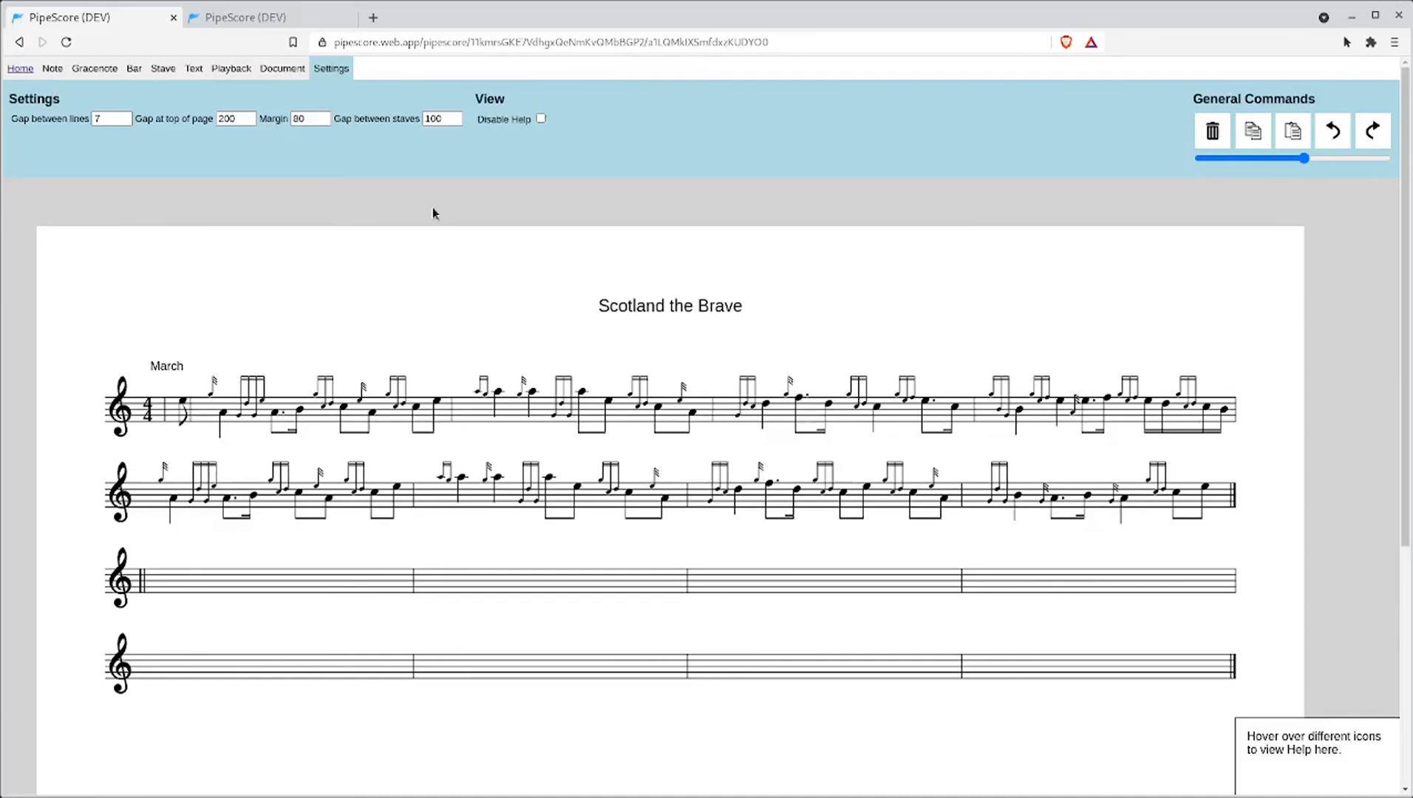
- Disable the help box in the view settings, and close one of the two open PipeScore tabs
click(541, 120)
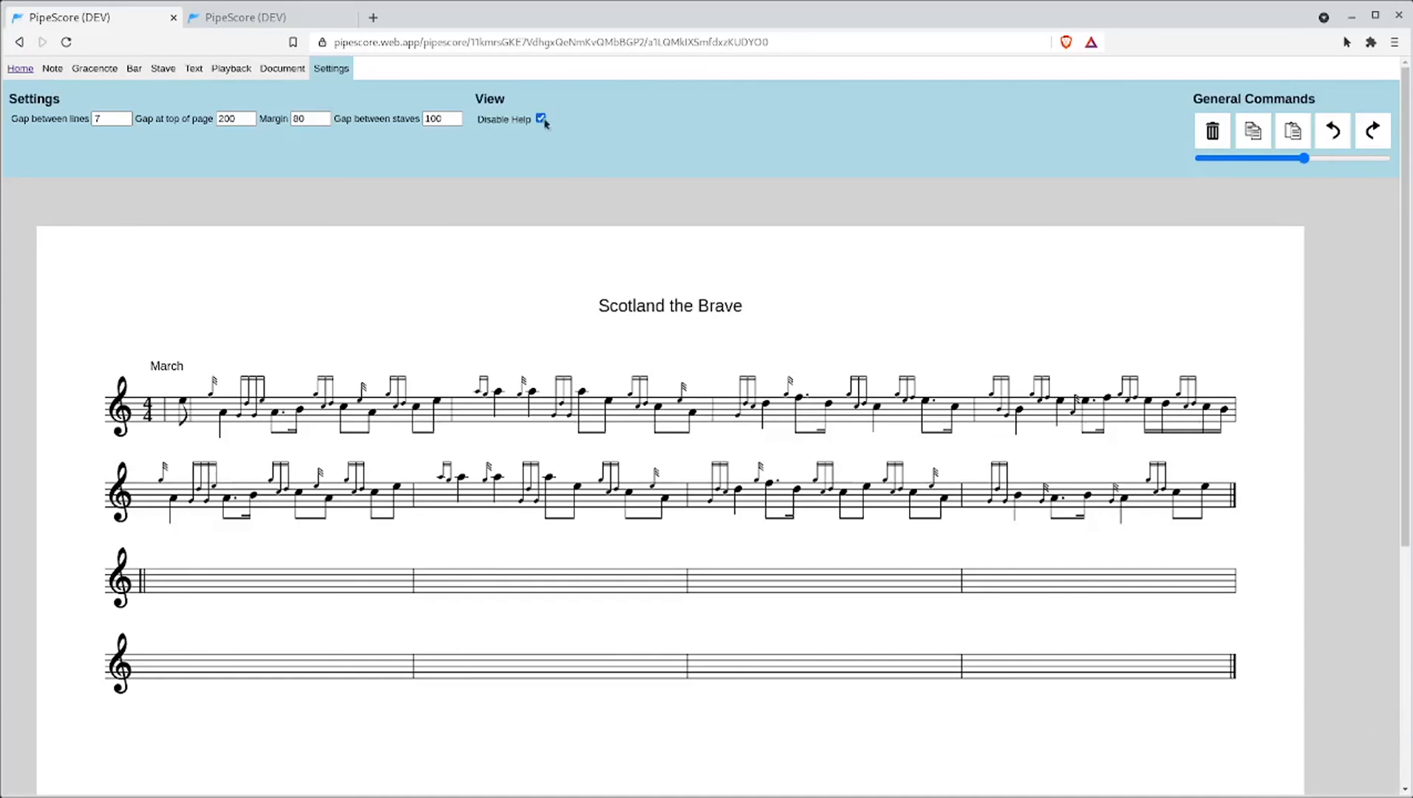
key(ctrl+w)
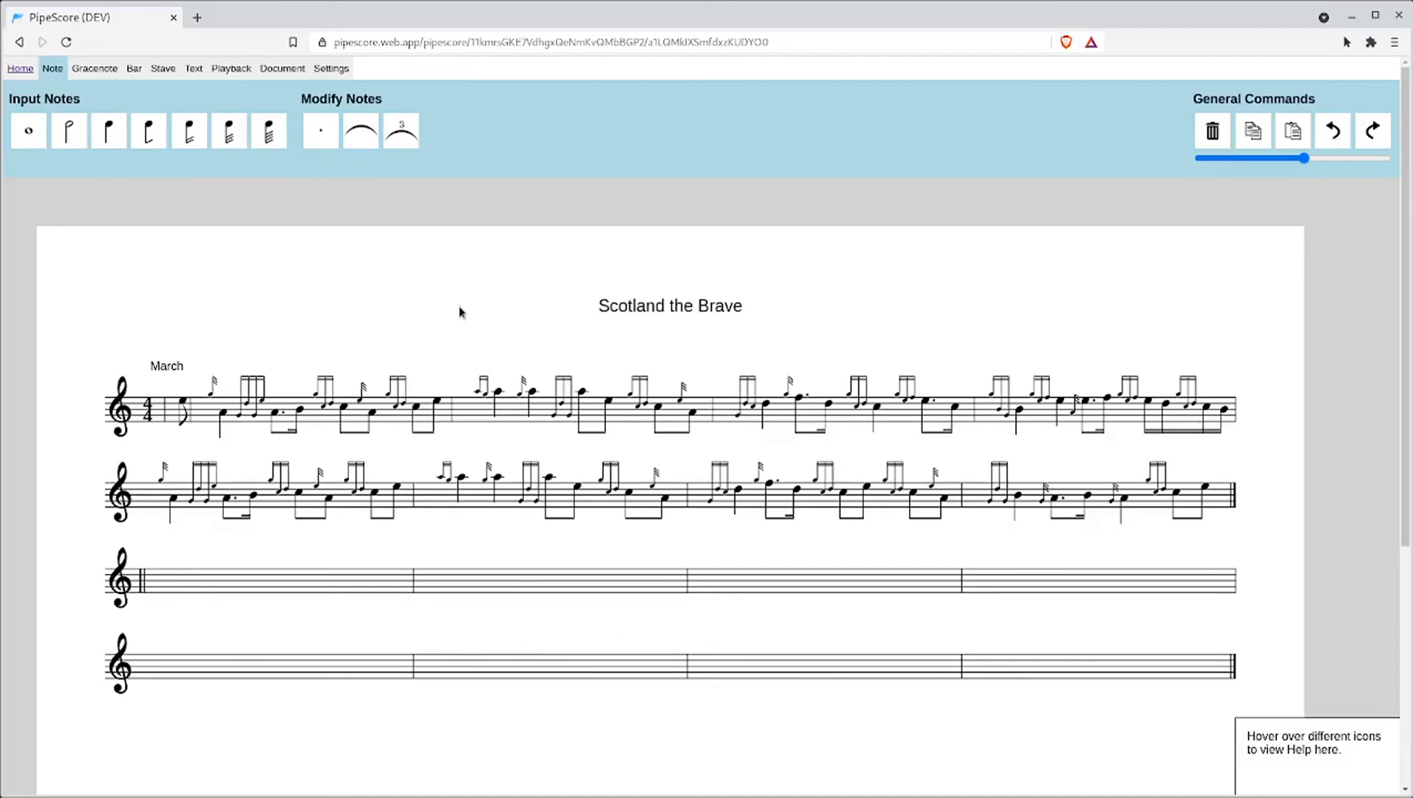
- Open the PipeScore website in a new browser tab and view its Contact page
click(197, 21)
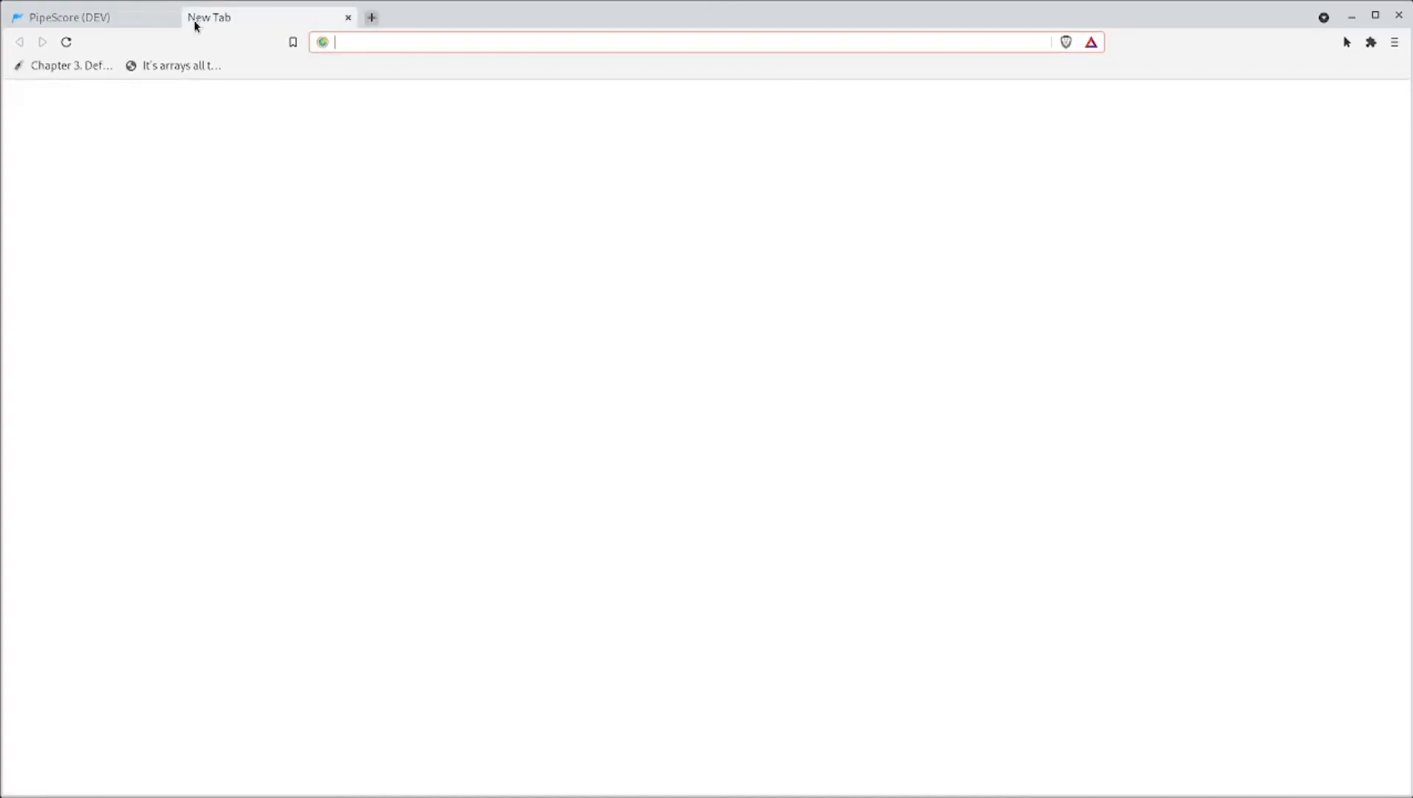
text(p)
key(Return)
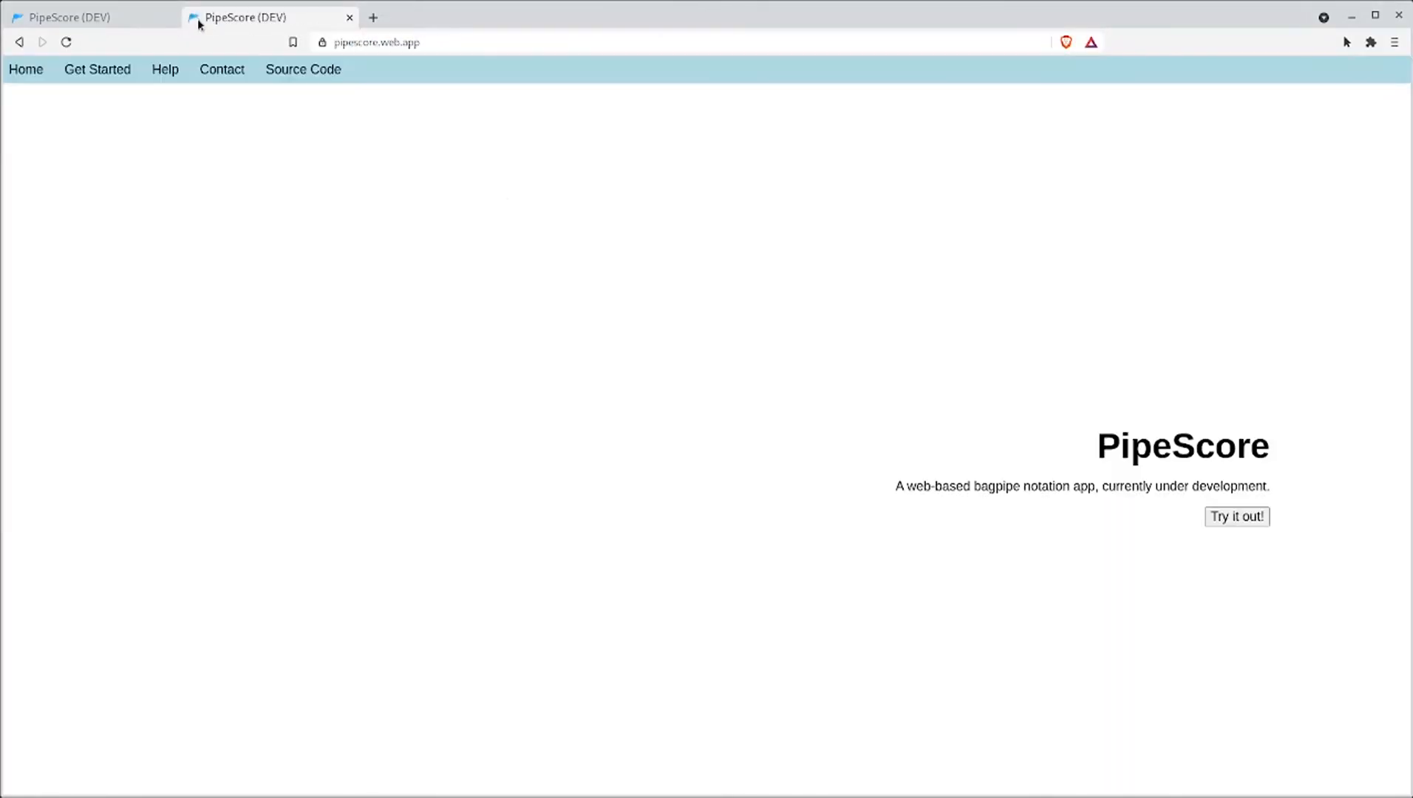
click(231, 74)
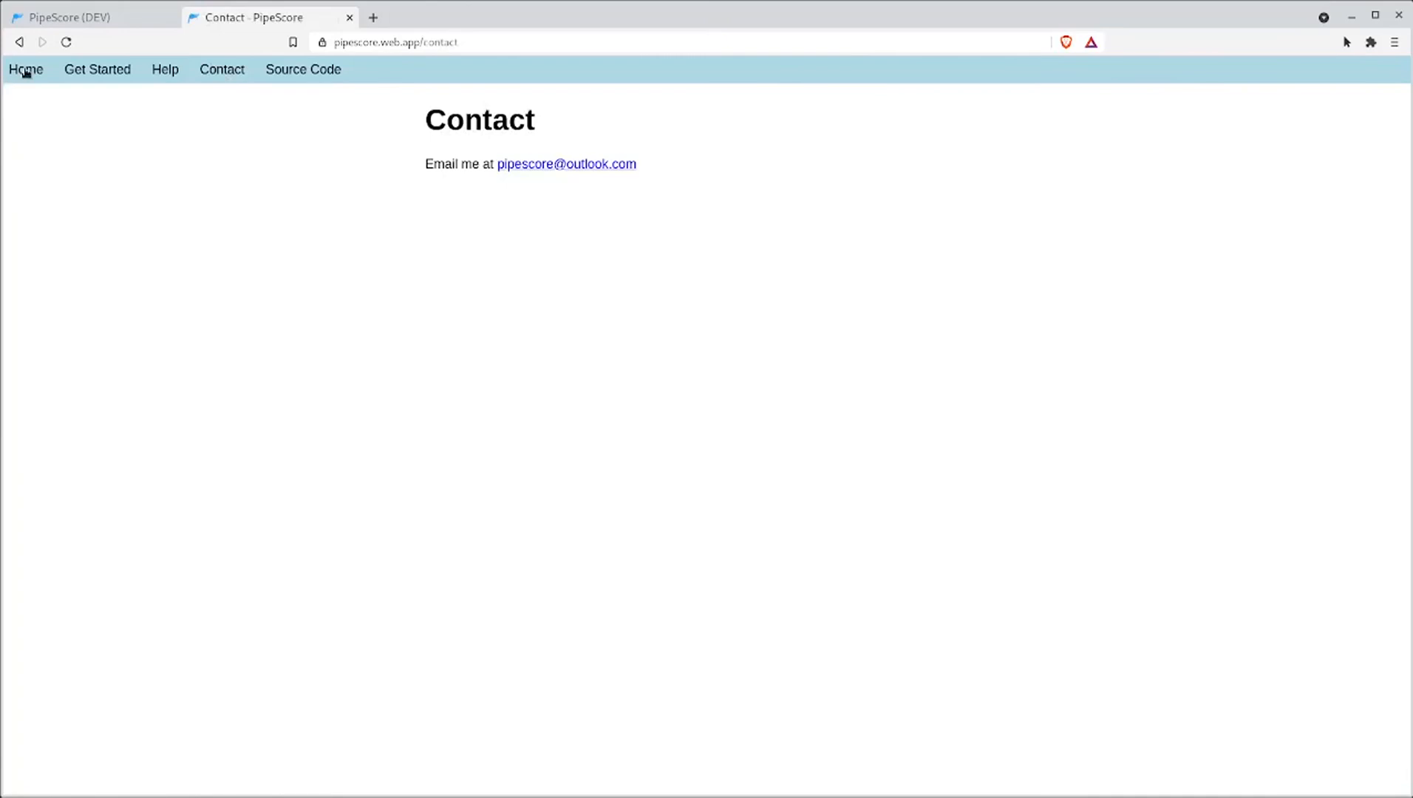
- Look through the website's Help page down to its Getting Help section, and return to the score
click(26, 72)
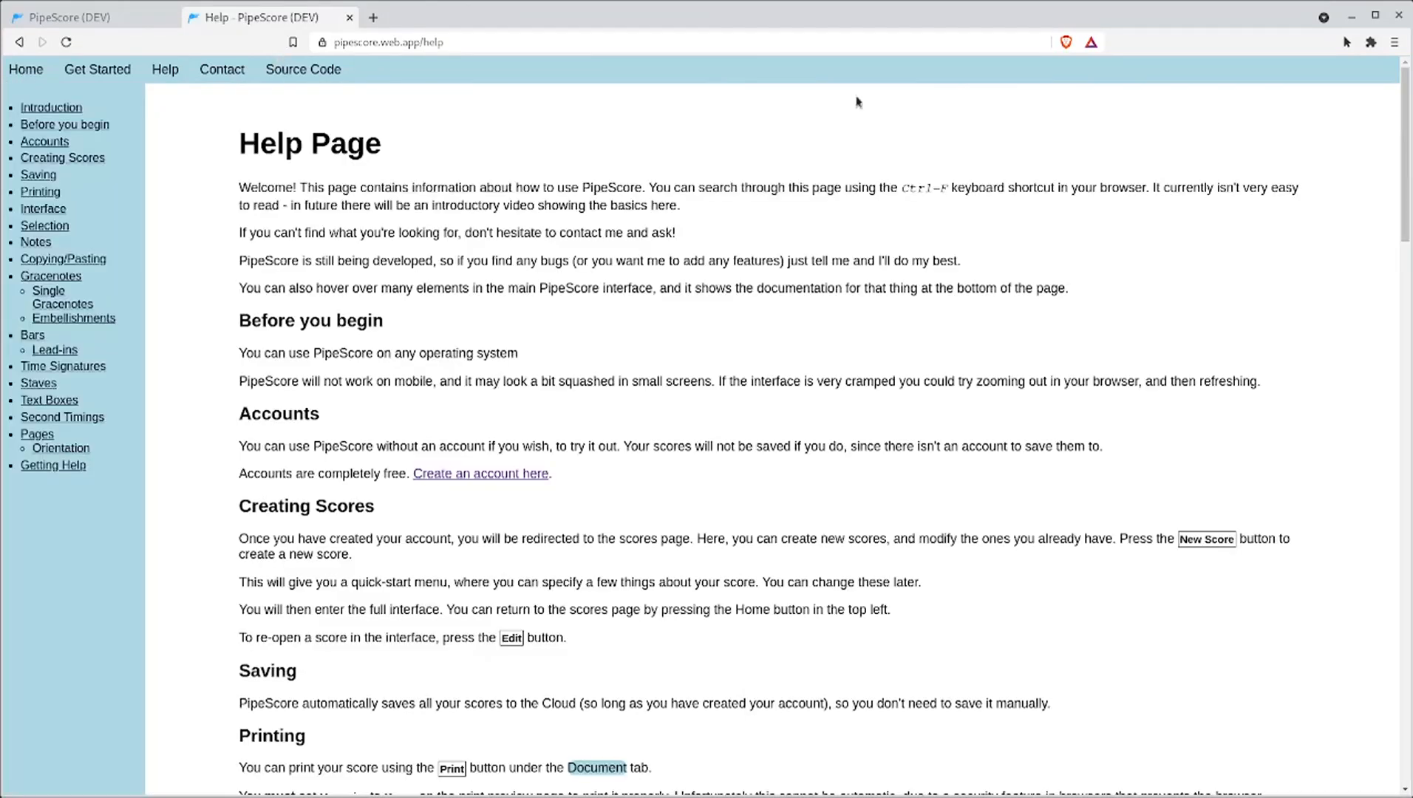
drag(1402, 159, 1267, 745)
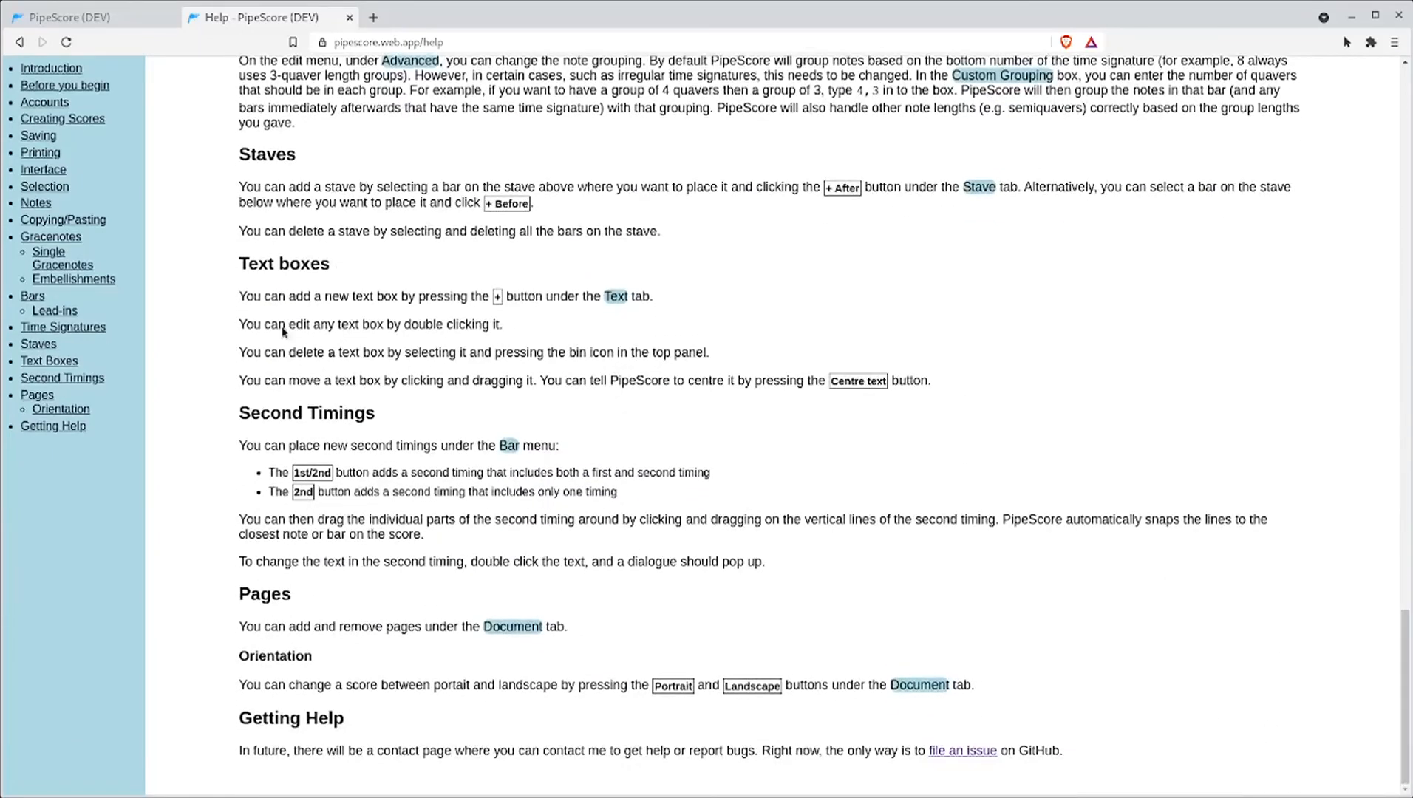
click(97, 18)
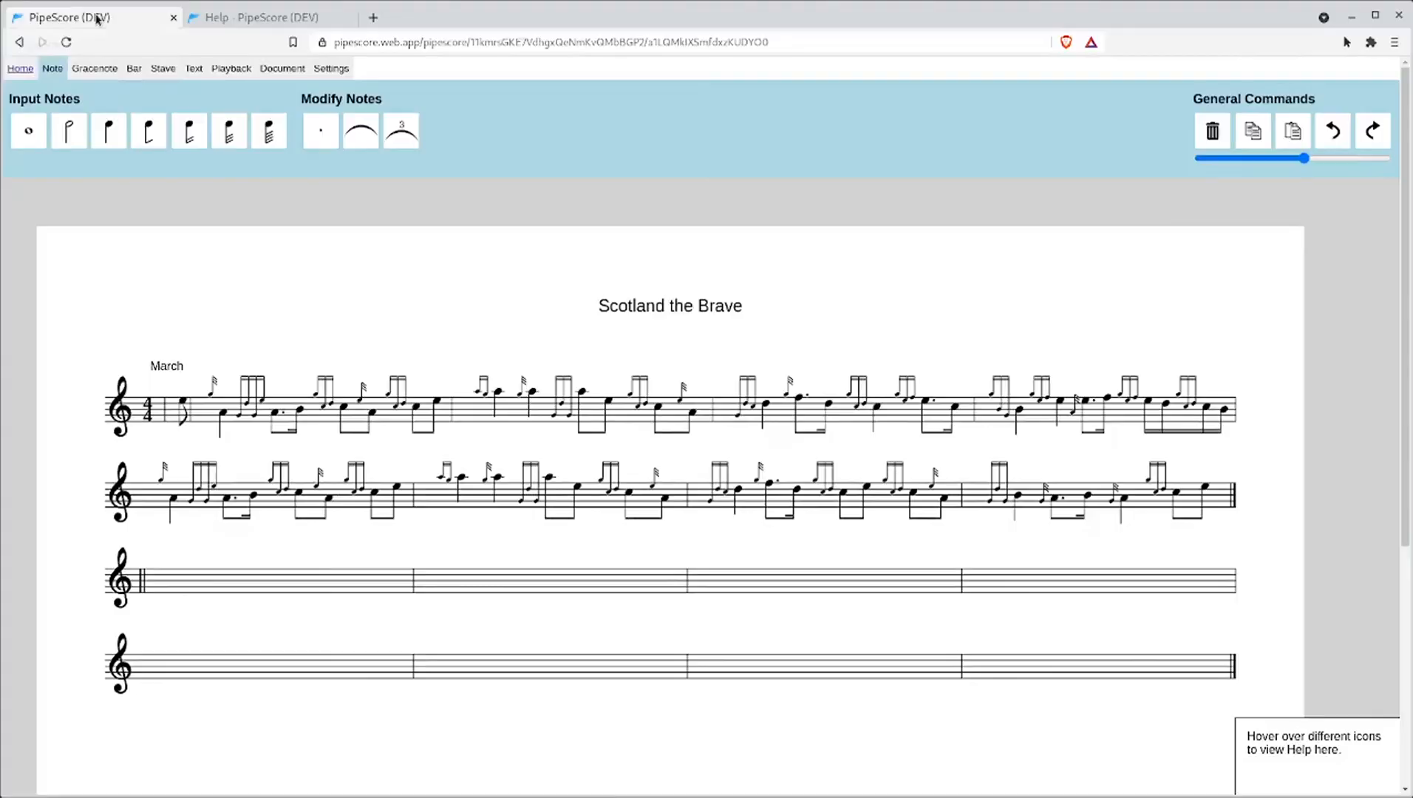